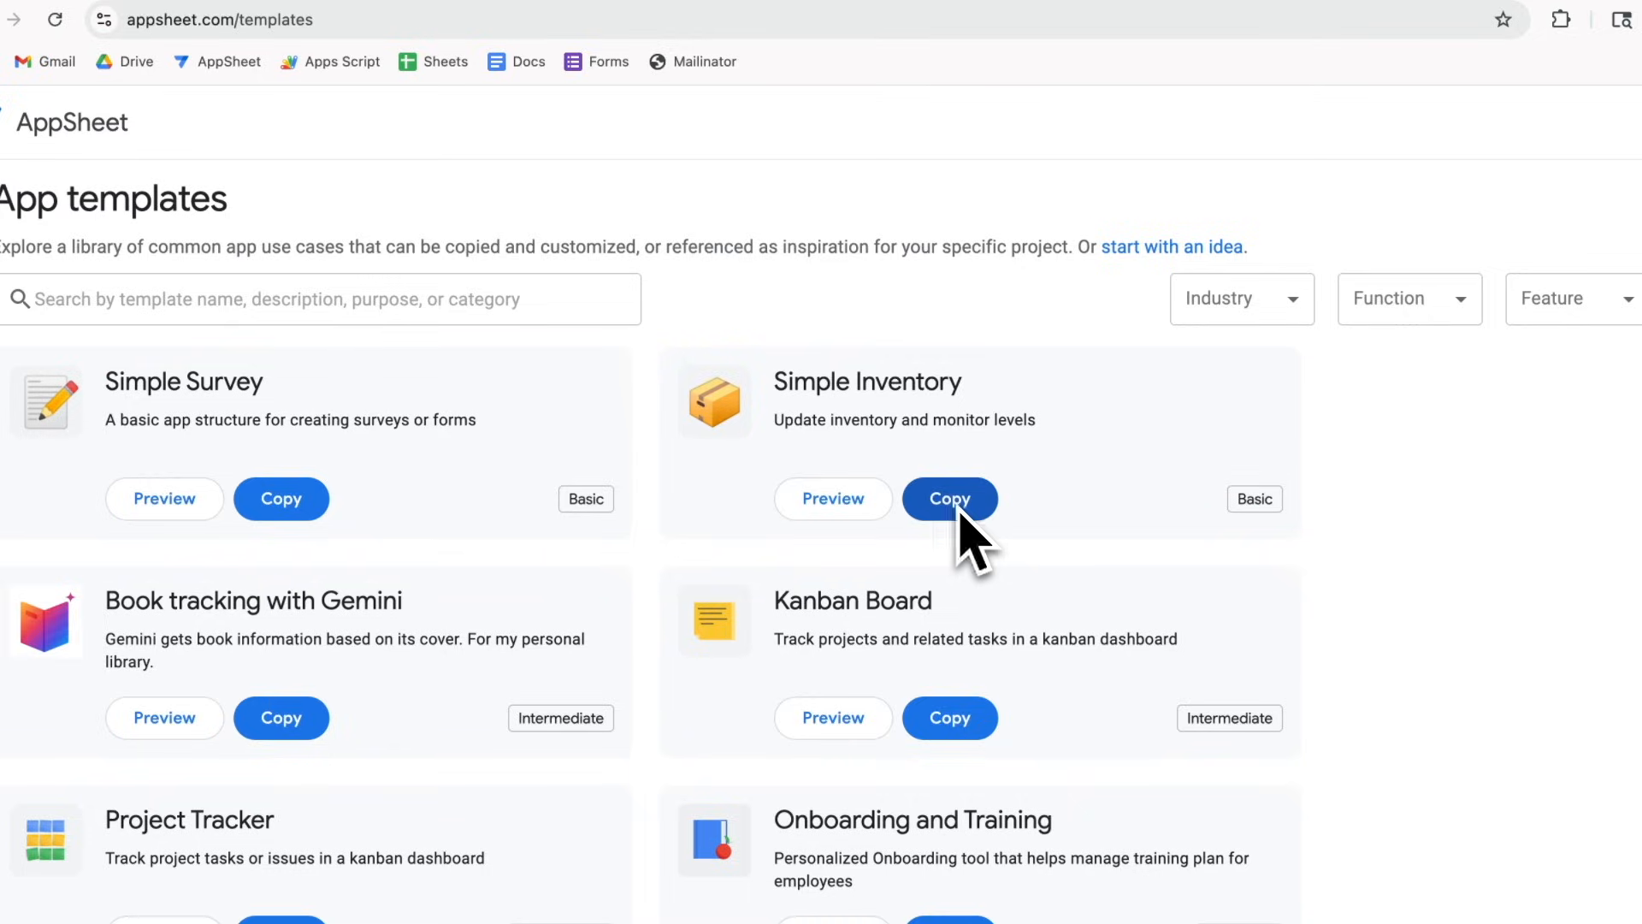
- Open the app template library and copy the Simple Inventory template, keeping its default name
click(47, 150)
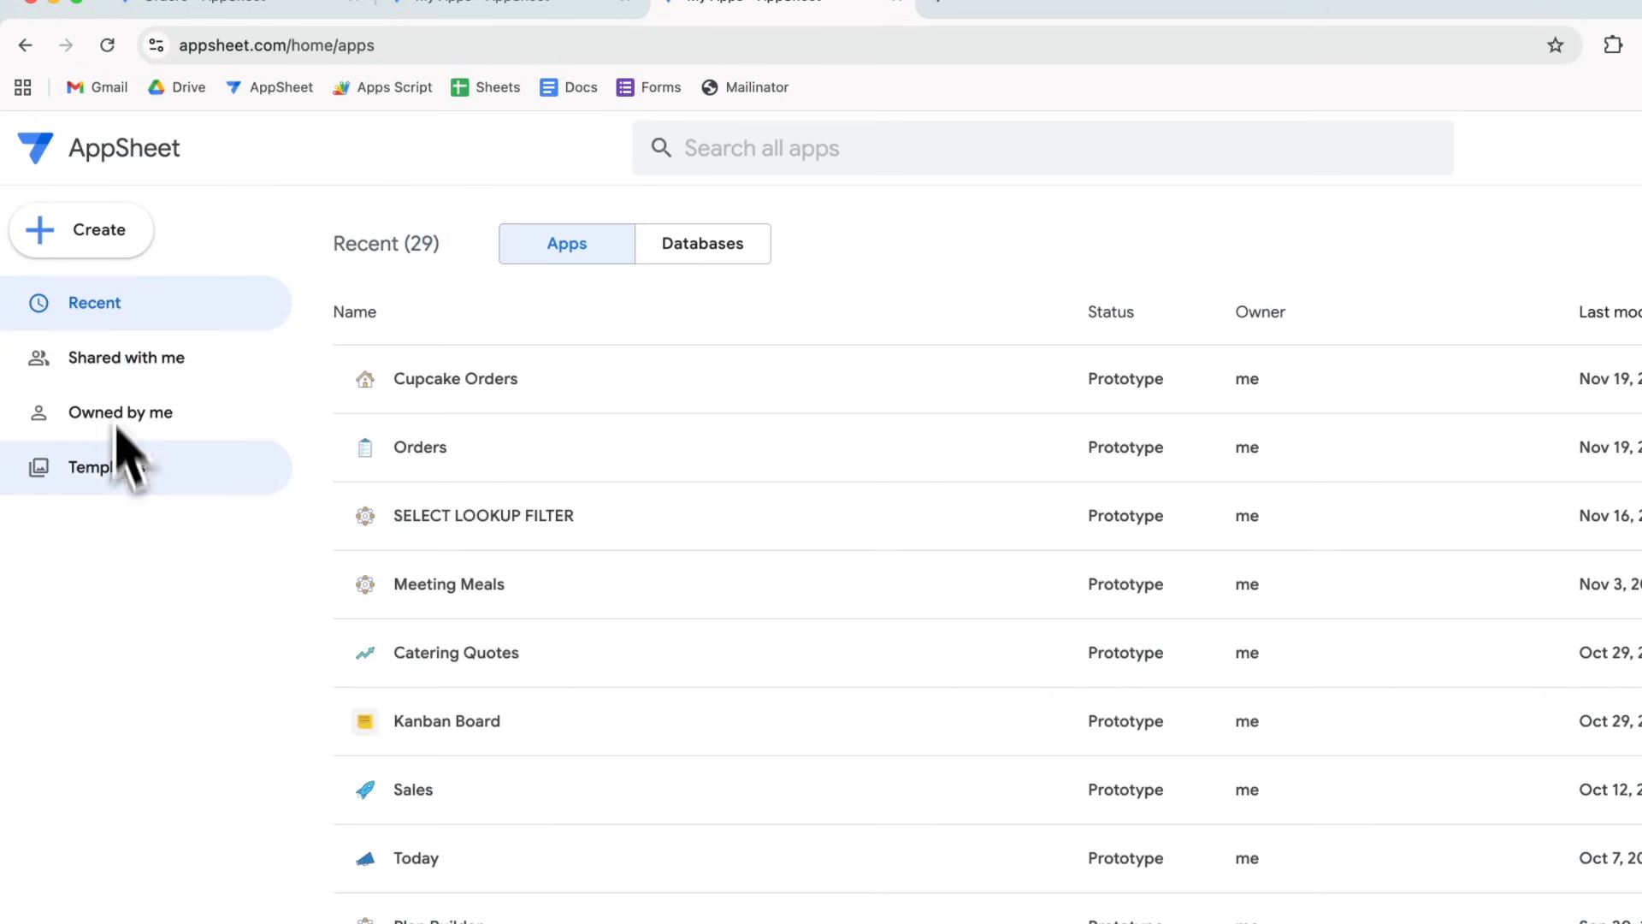
click(121, 467)
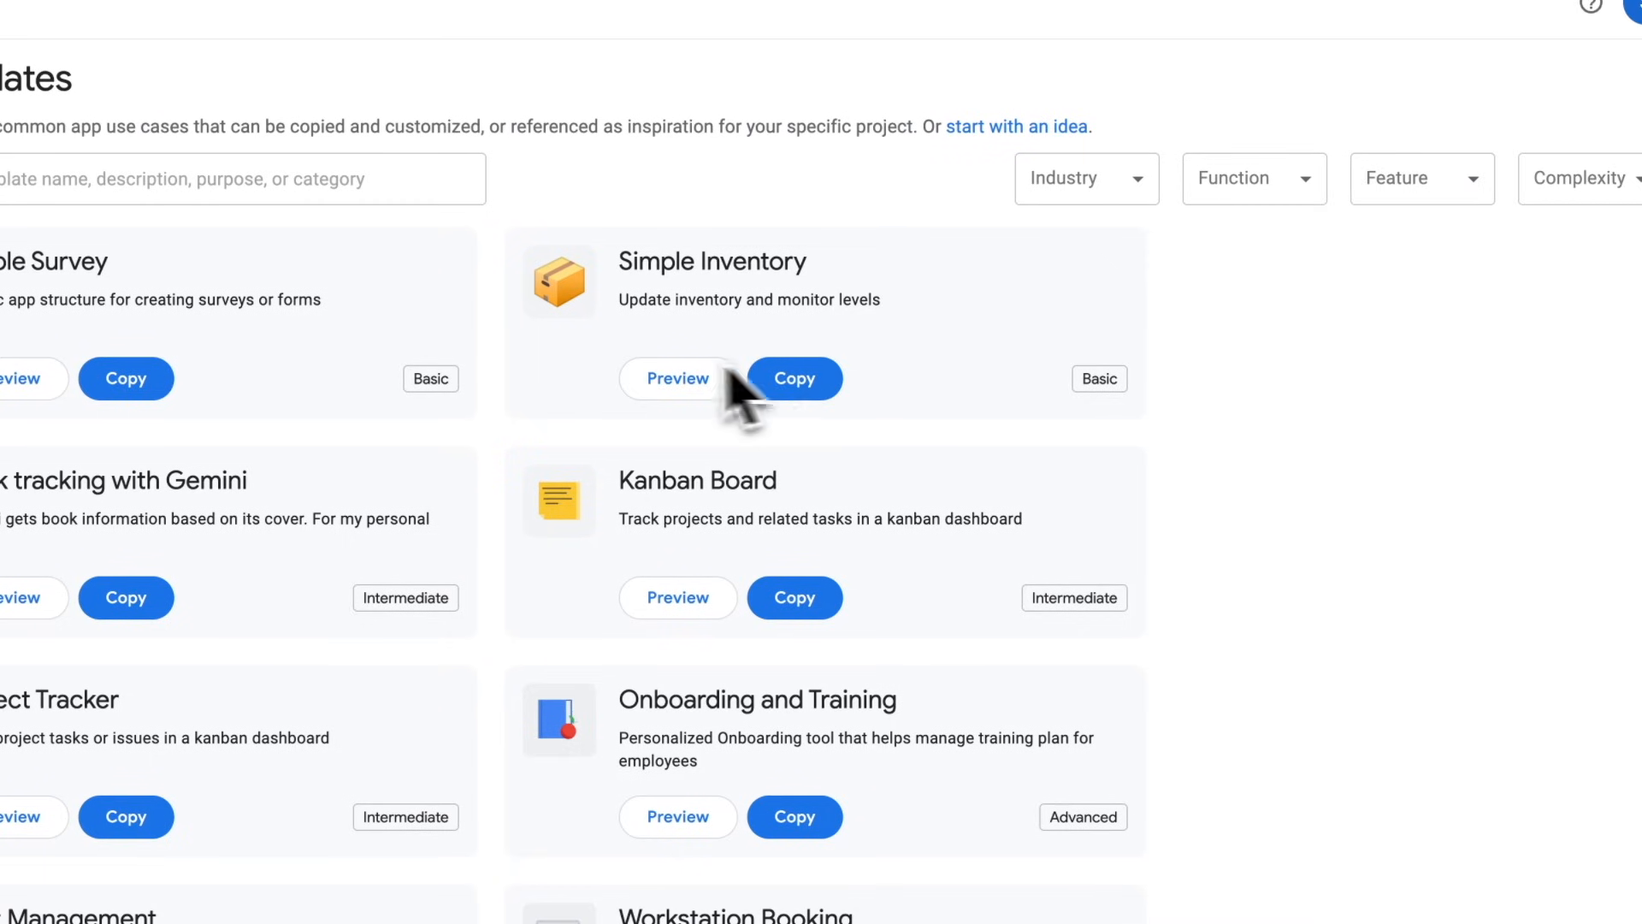
click(799, 397)
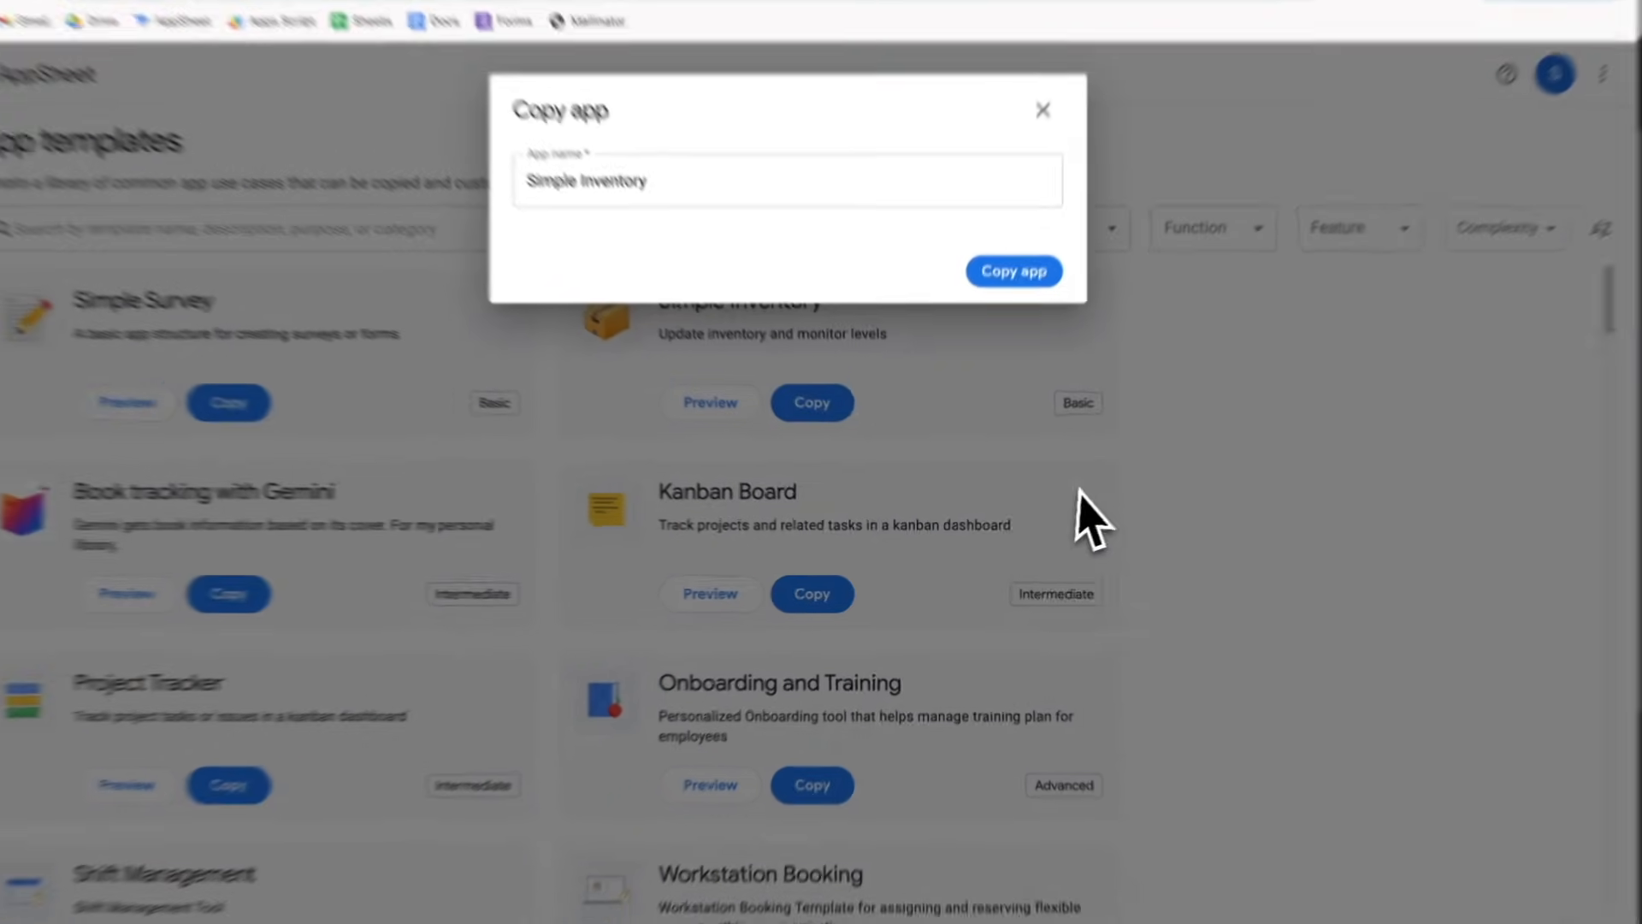
click(1022, 273)
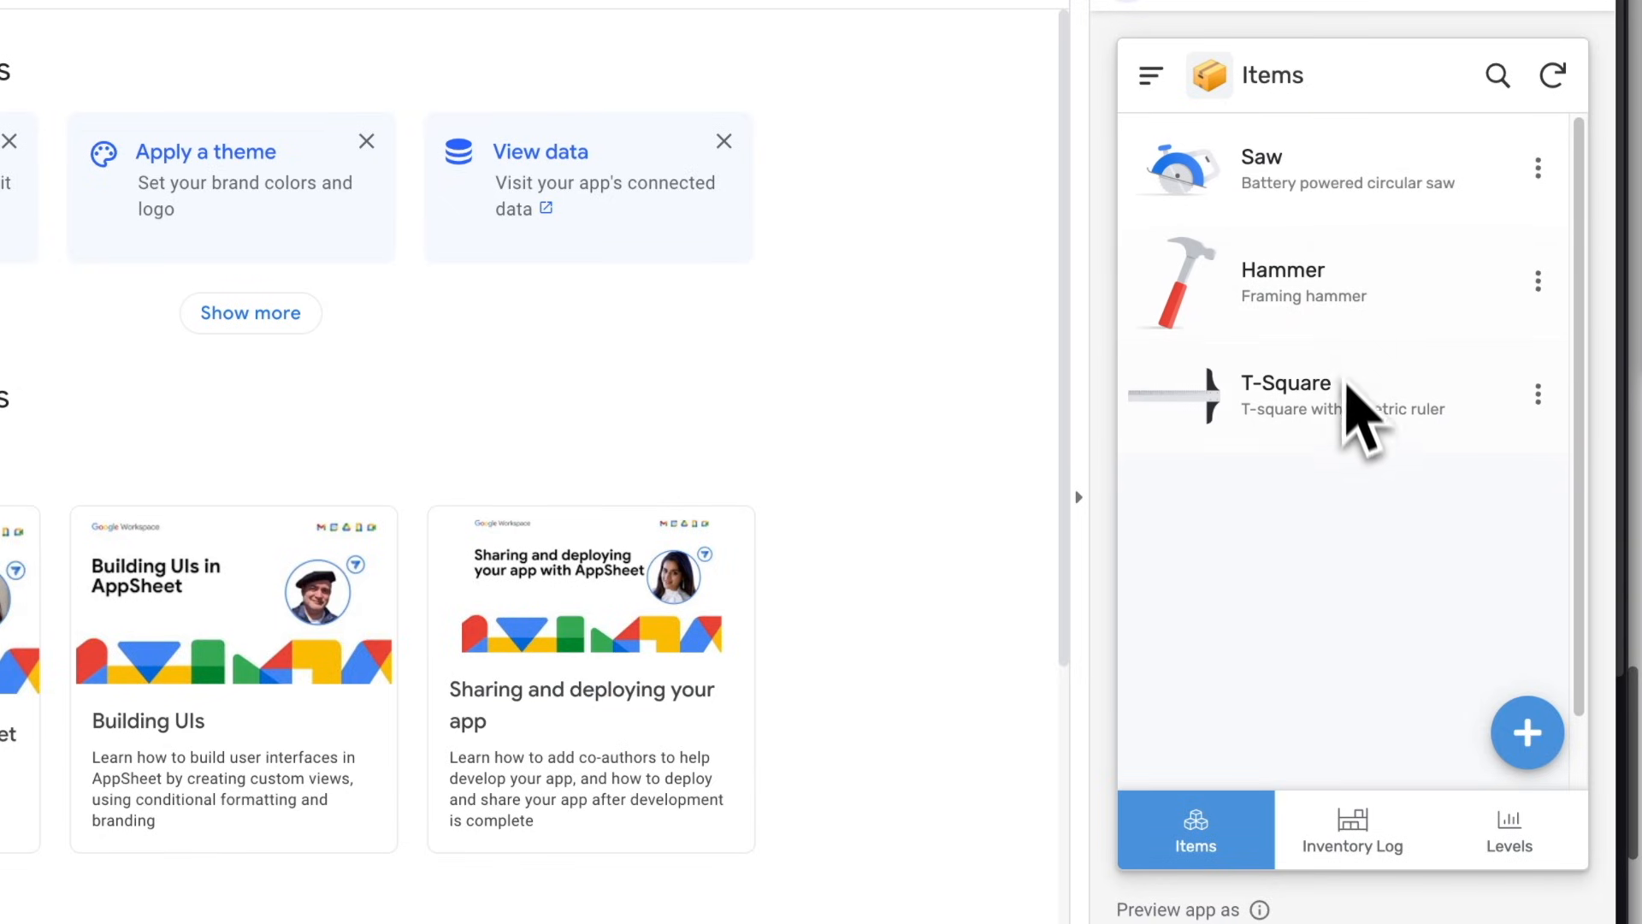
- Look through the Inventory Log, Levels and Items views in the app preview and open the Saw item's details
click(1364, 856)
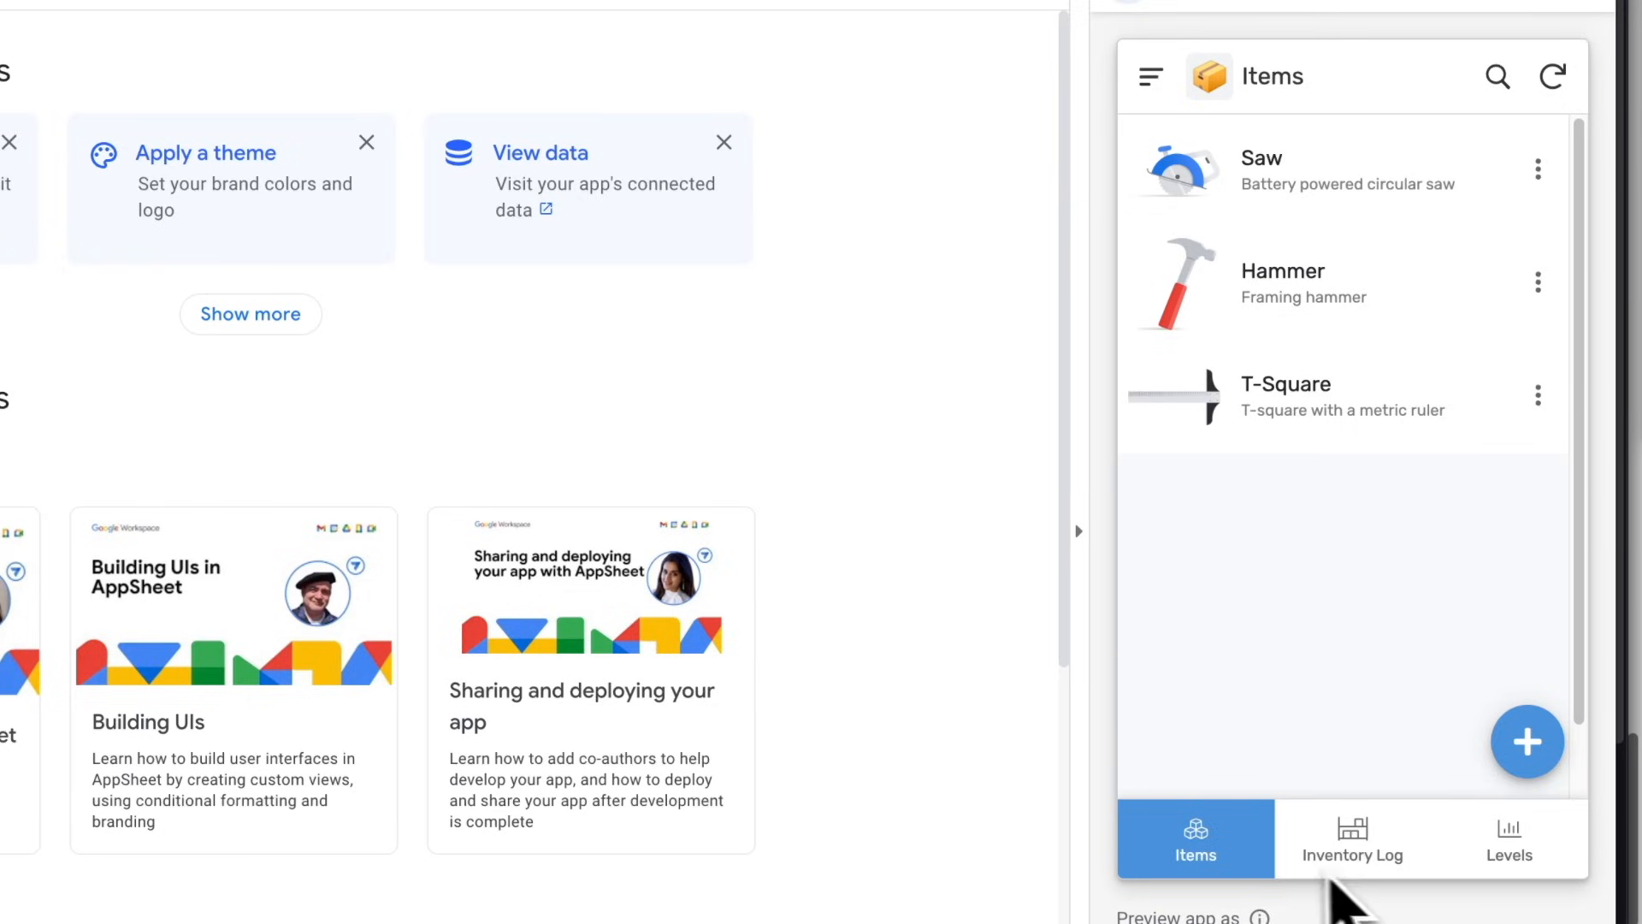
click(1502, 860)
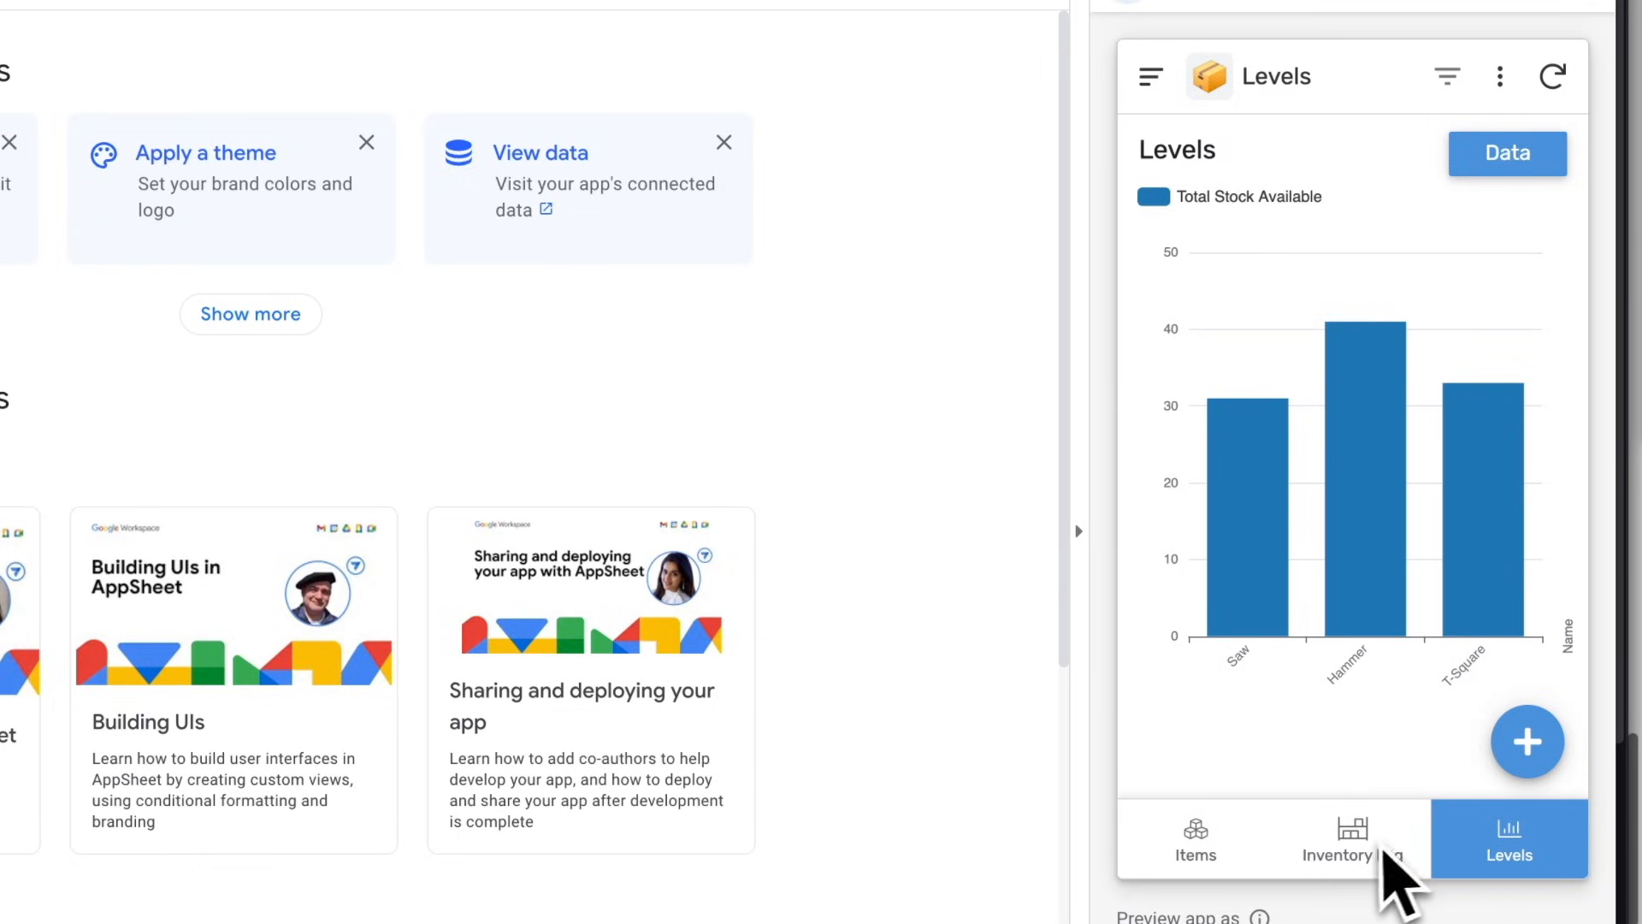
click(1192, 846)
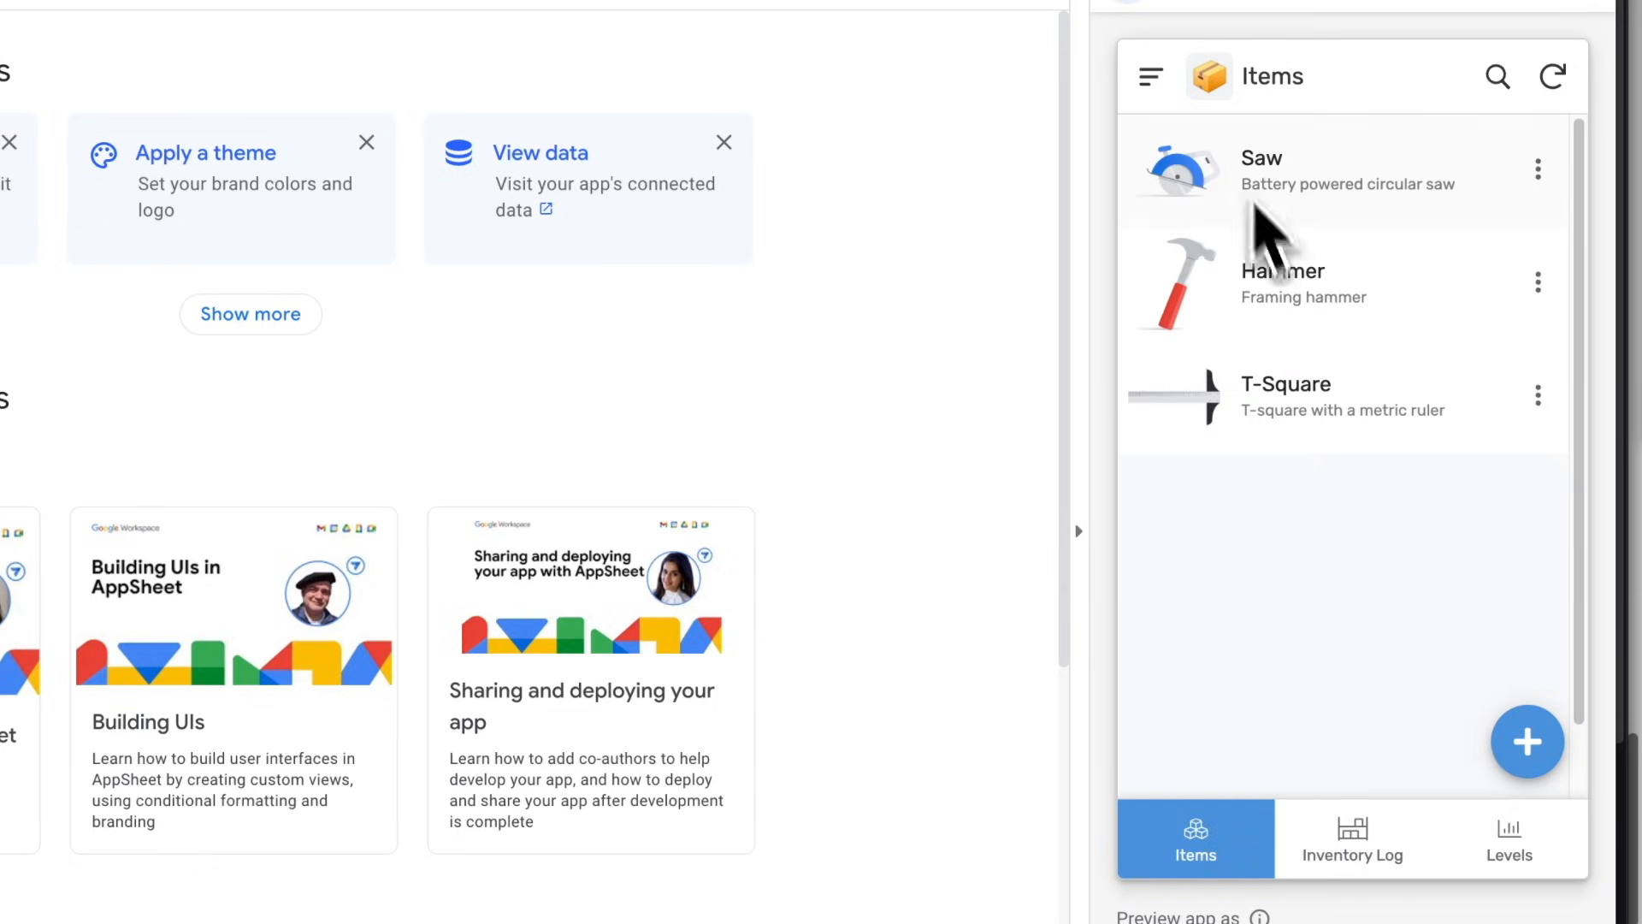
click(1274, 176)
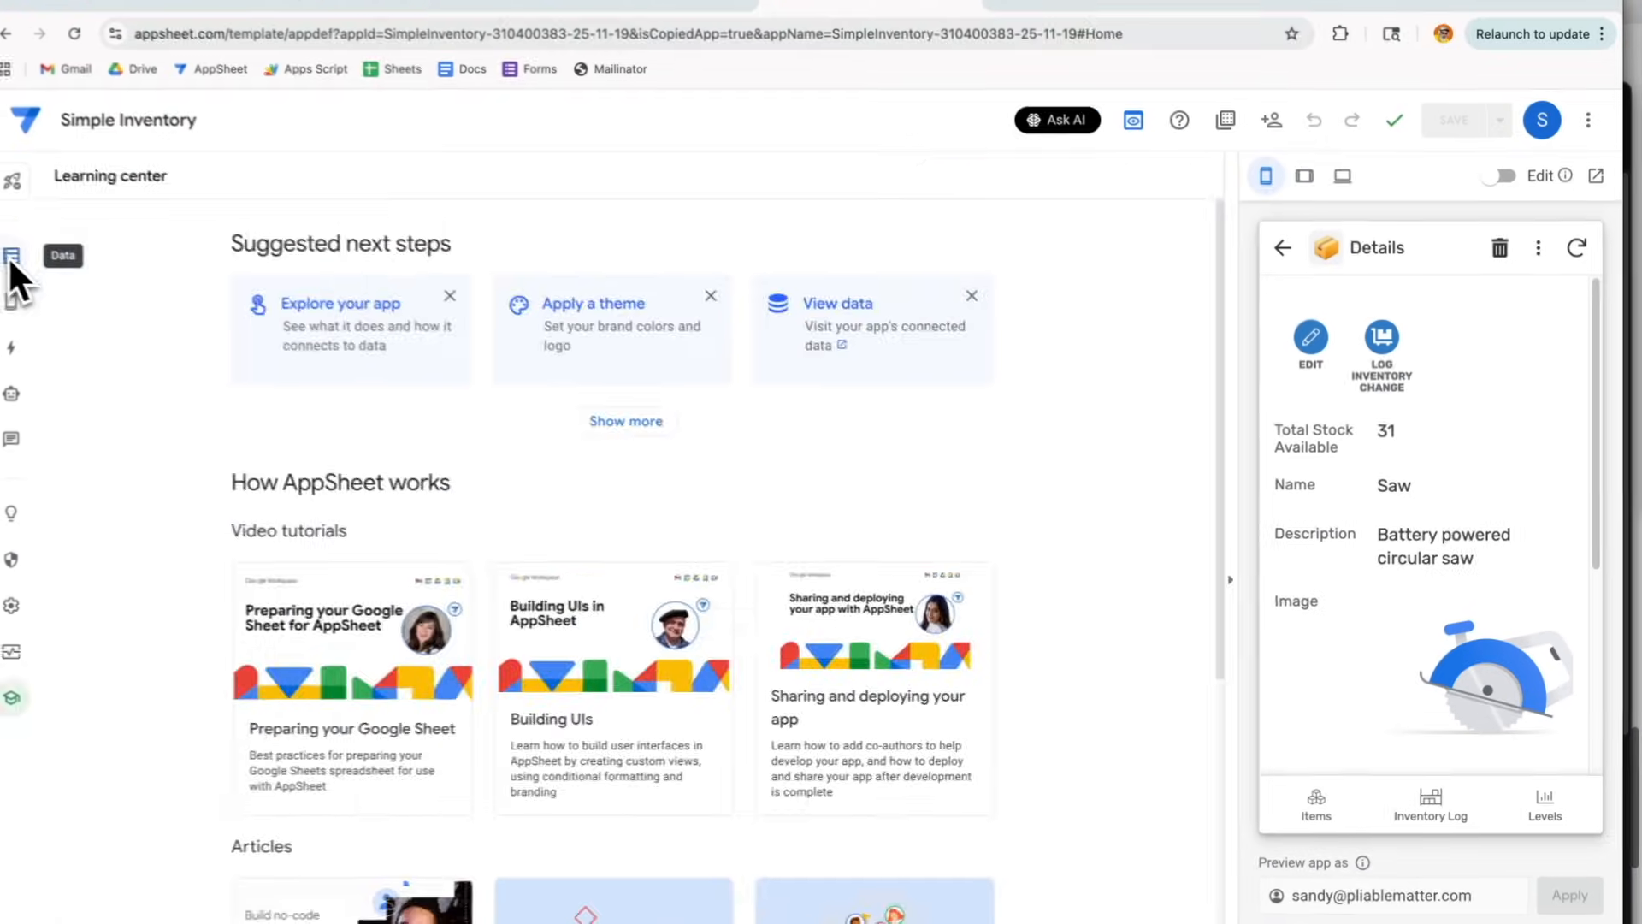
- Examine the Items table's columns and the app formula of the Total Stock Available column
click(12, 258)
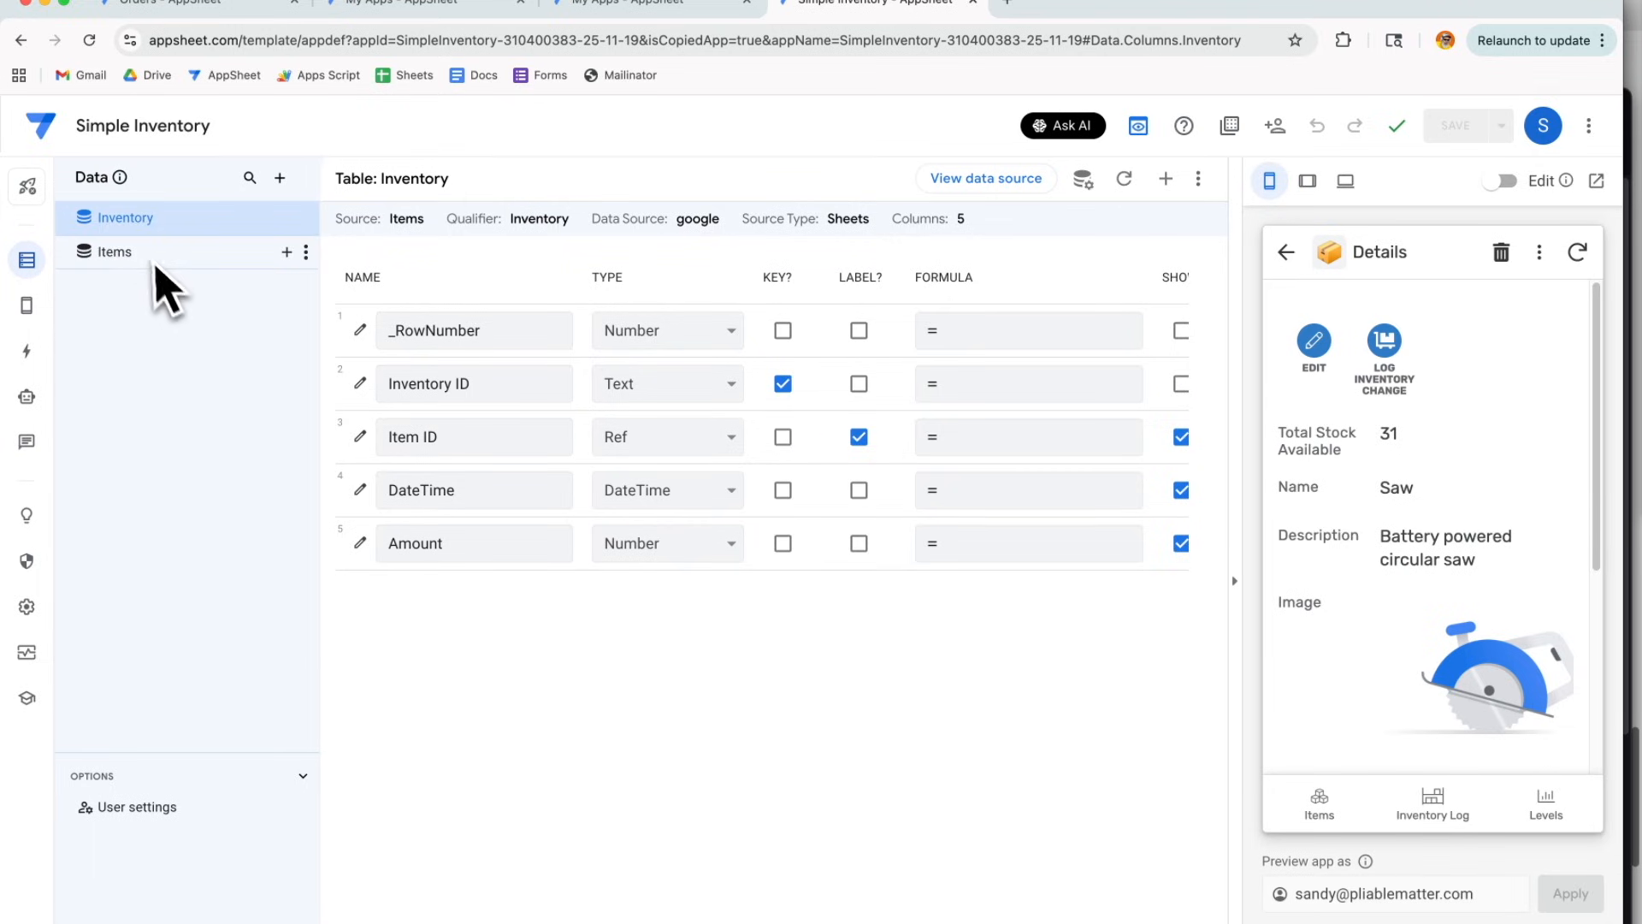
click(150, 262)
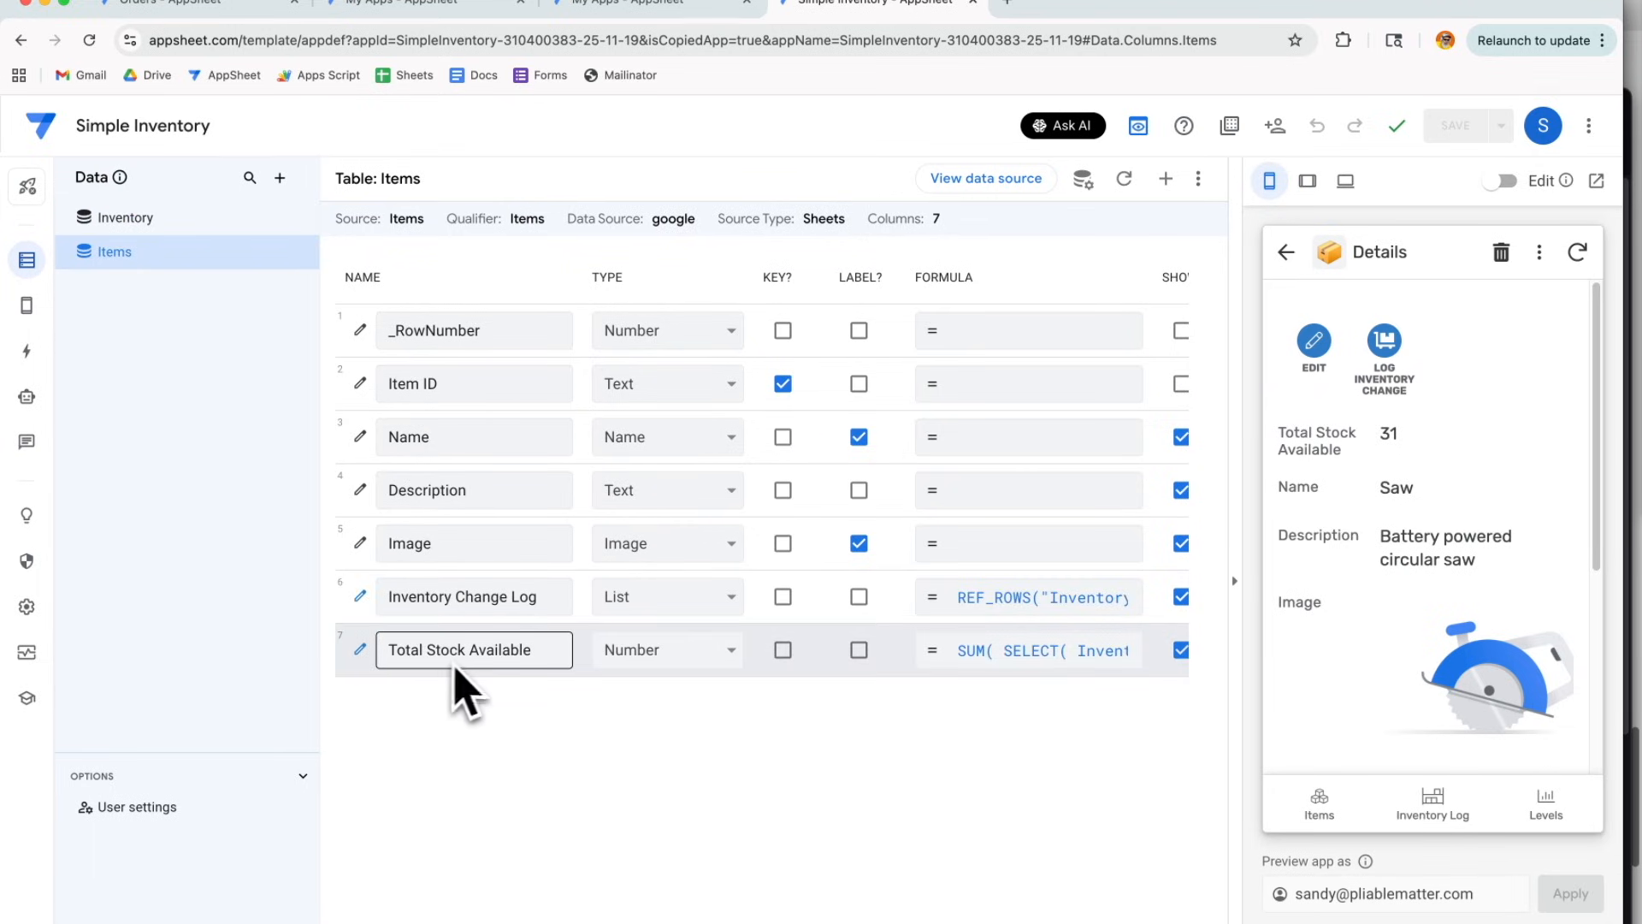
click(993, 650)
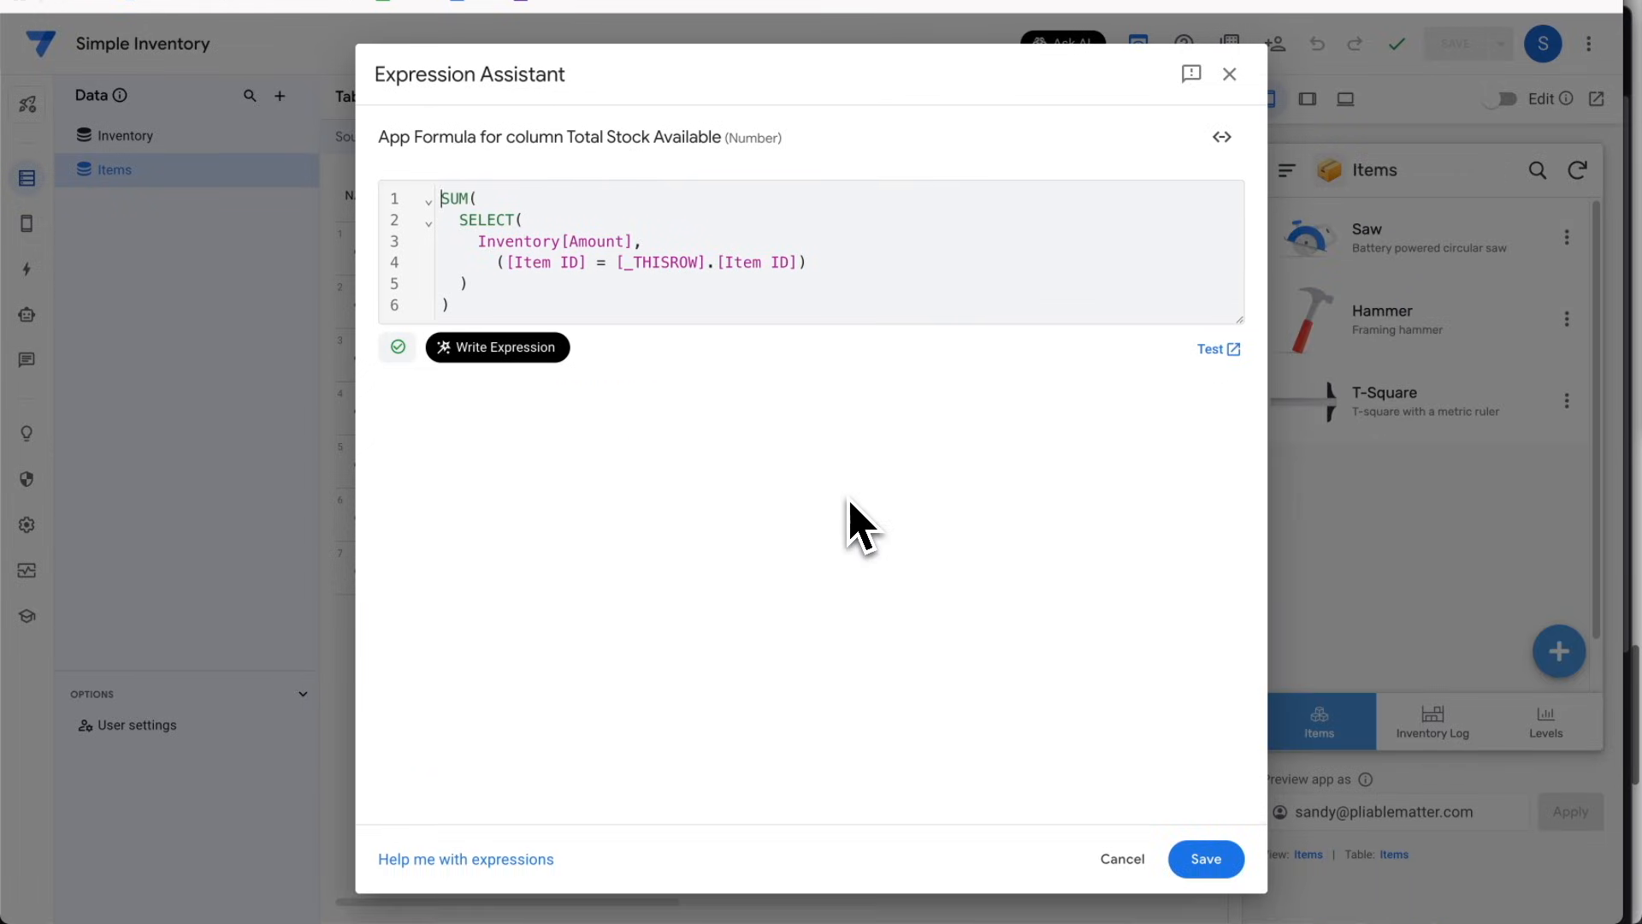
click(1112, 862)
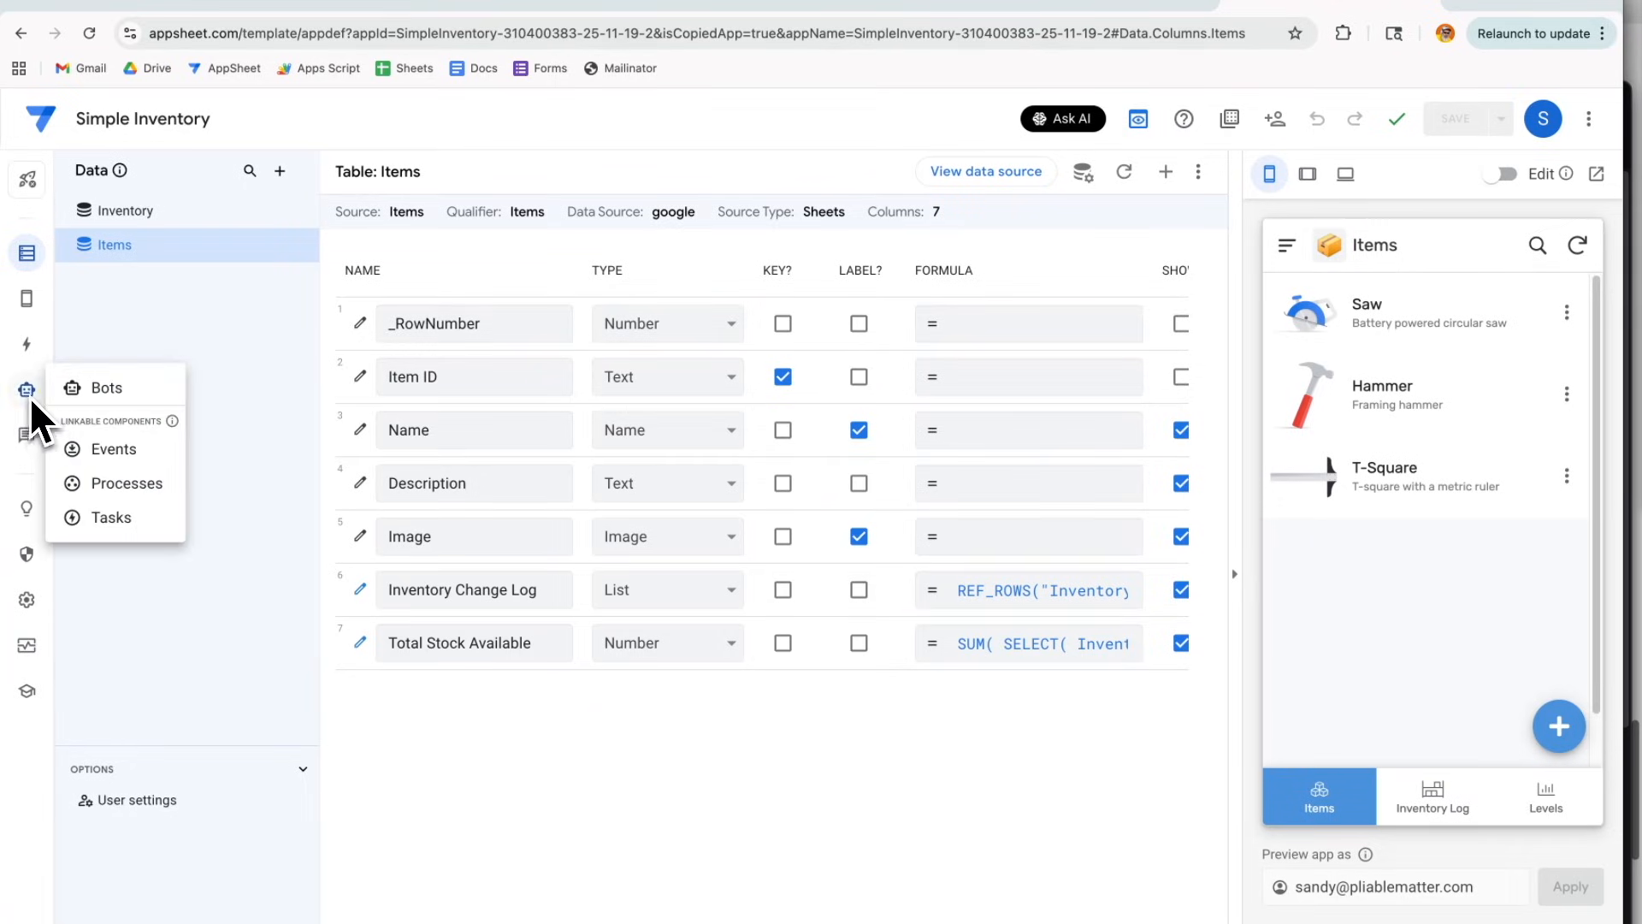
- Review the existing low-stock bot's event condition and the settings of its Send email step
click(33, 402)
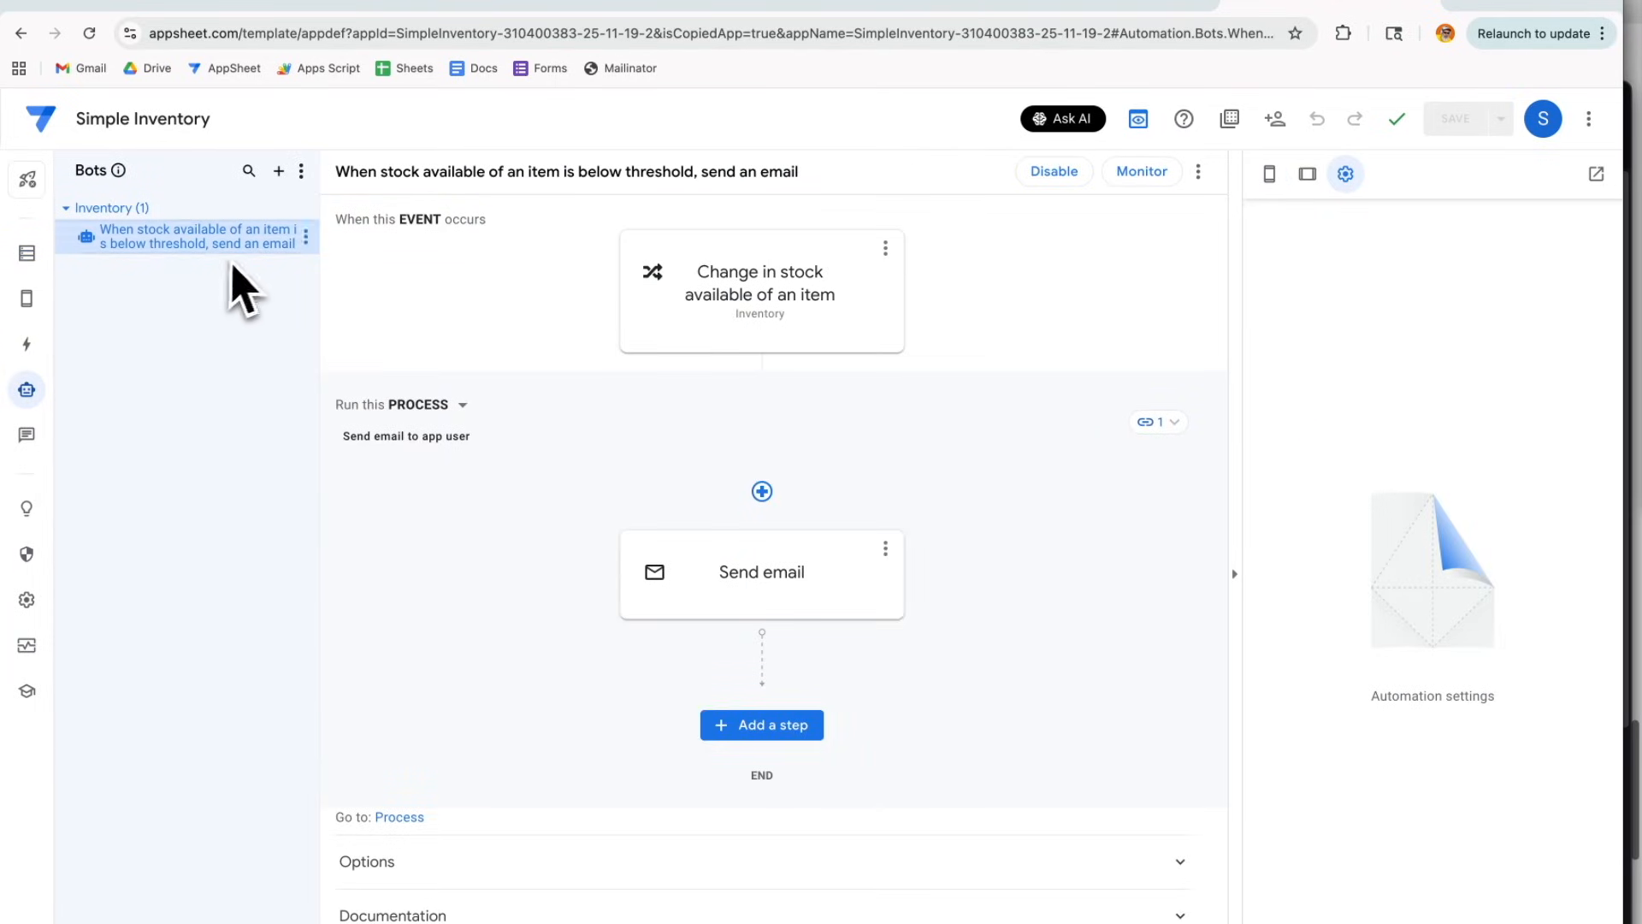
click(707, 310)
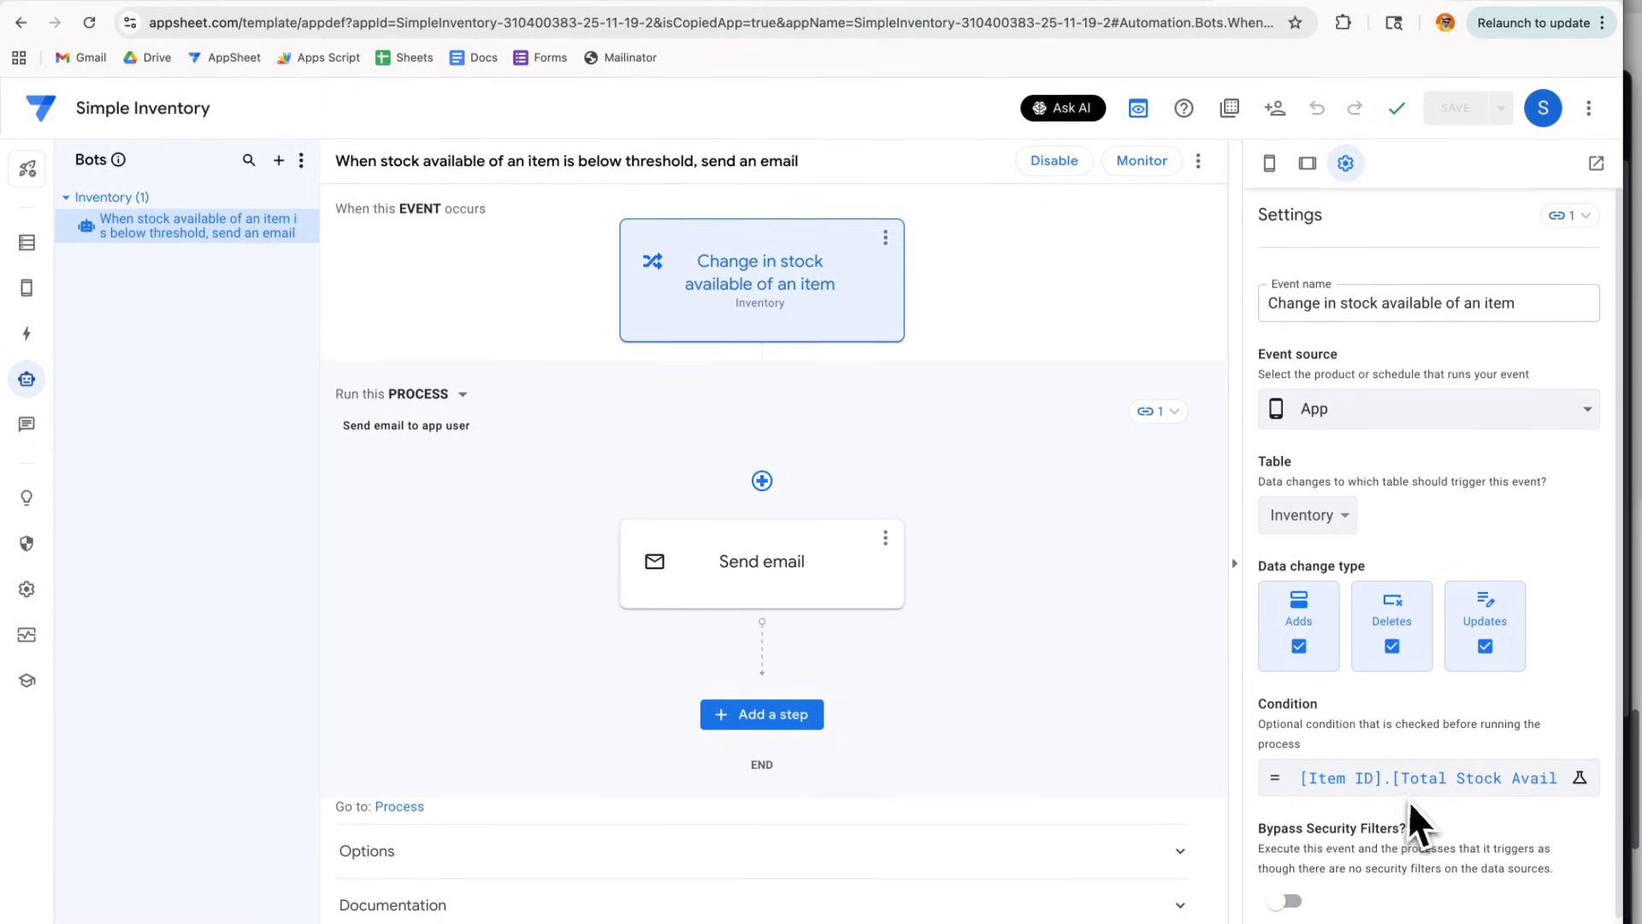
click(1409, 799)
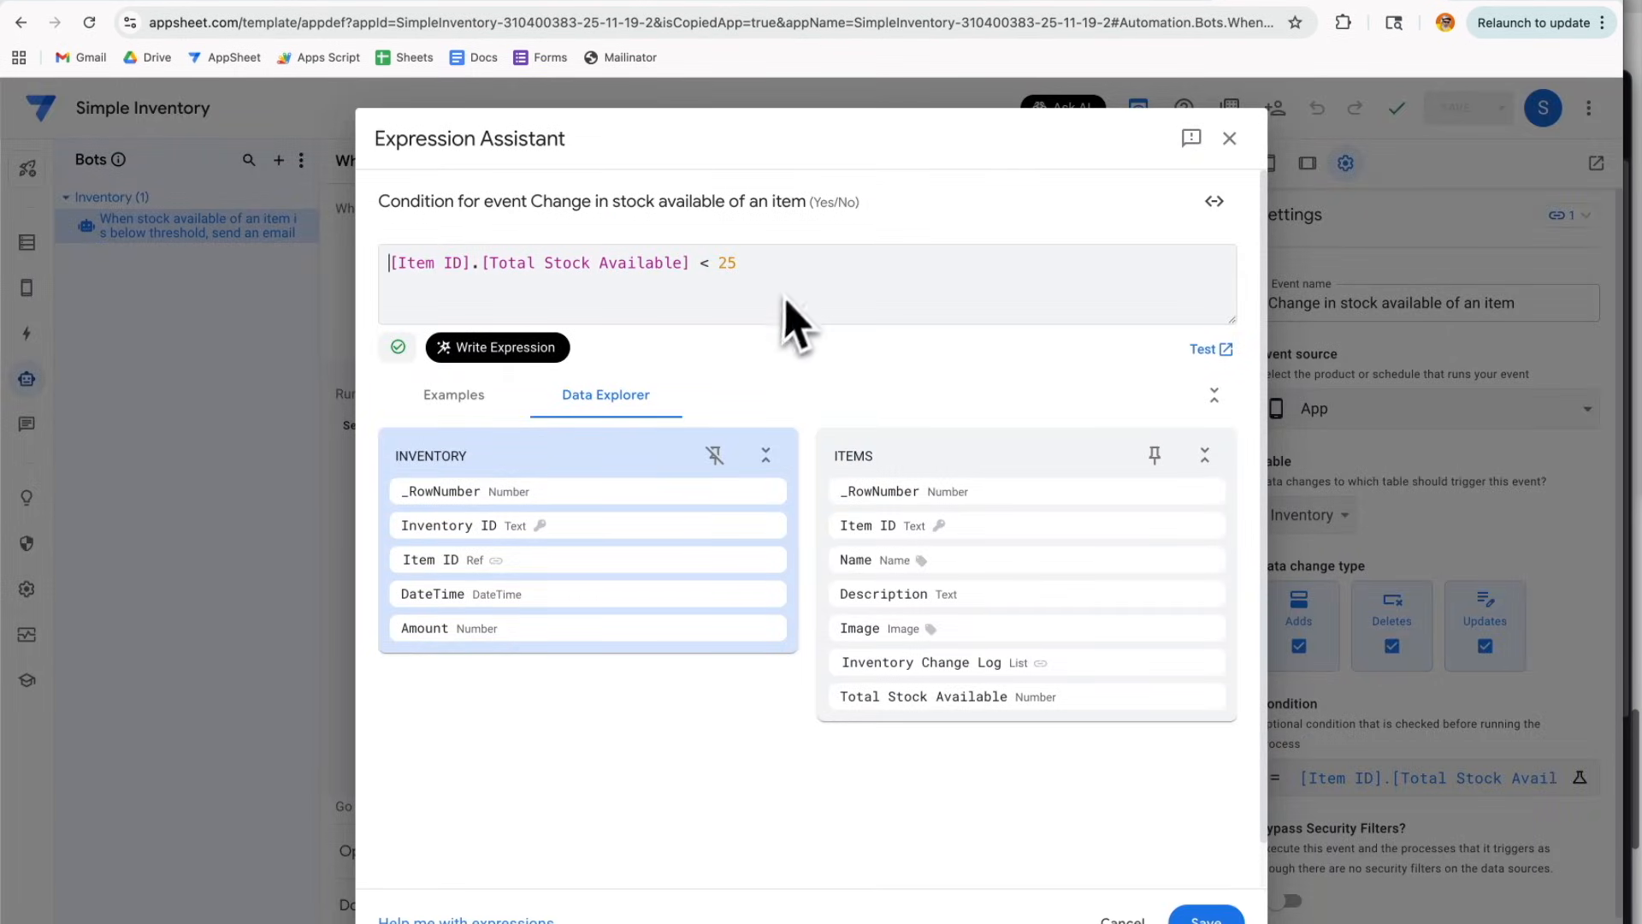
click(1204, 918)
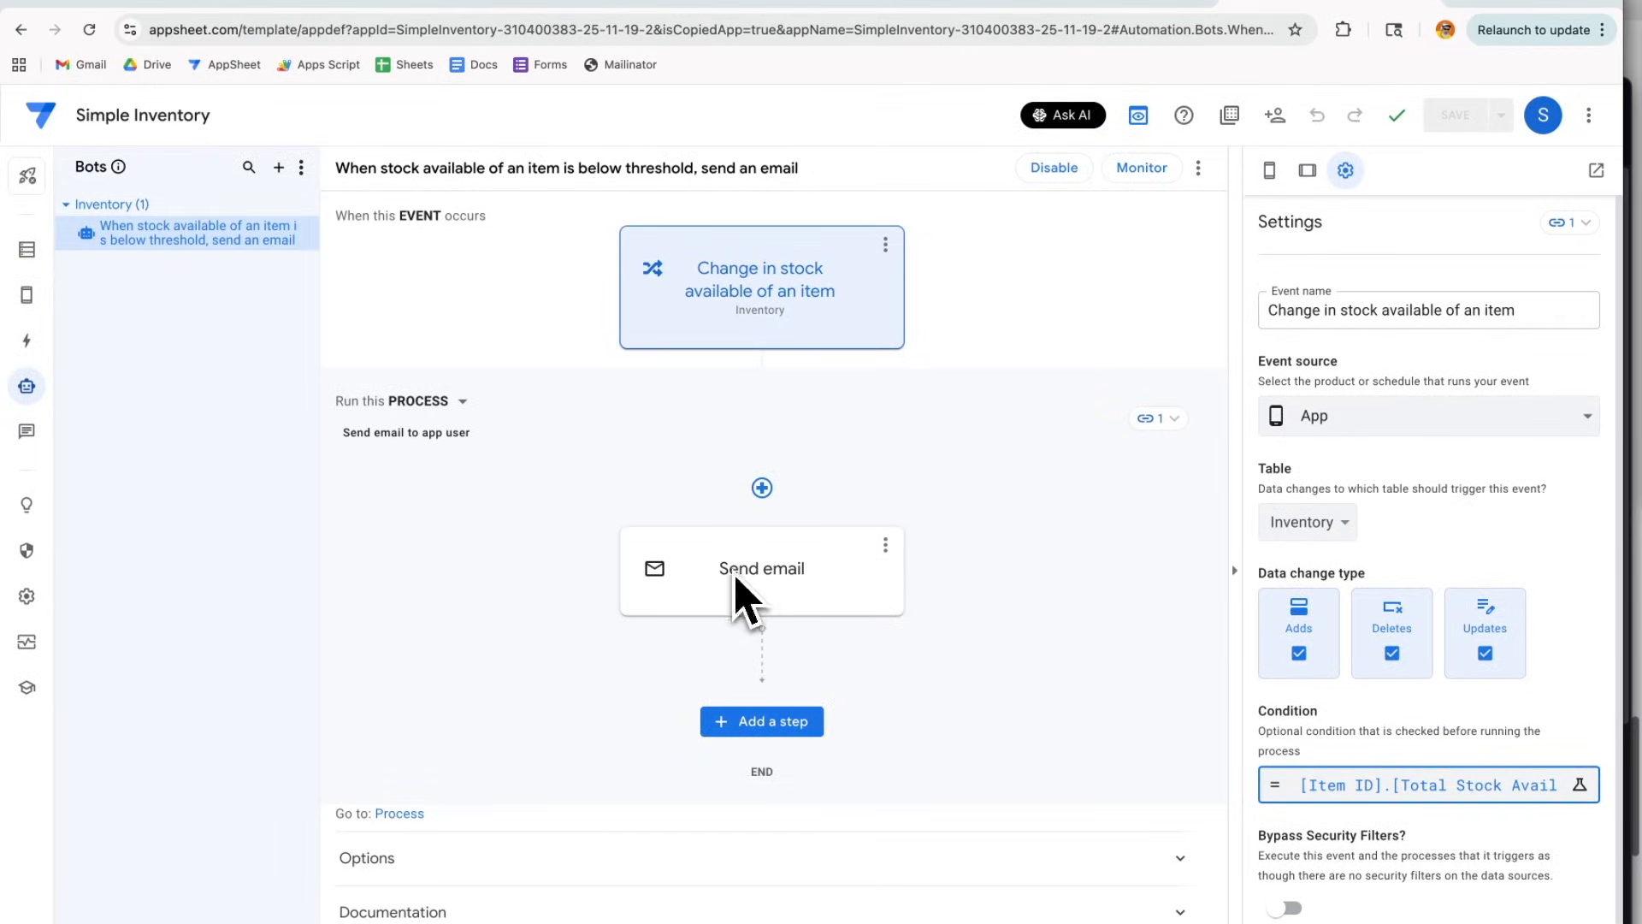
click(798, 581)
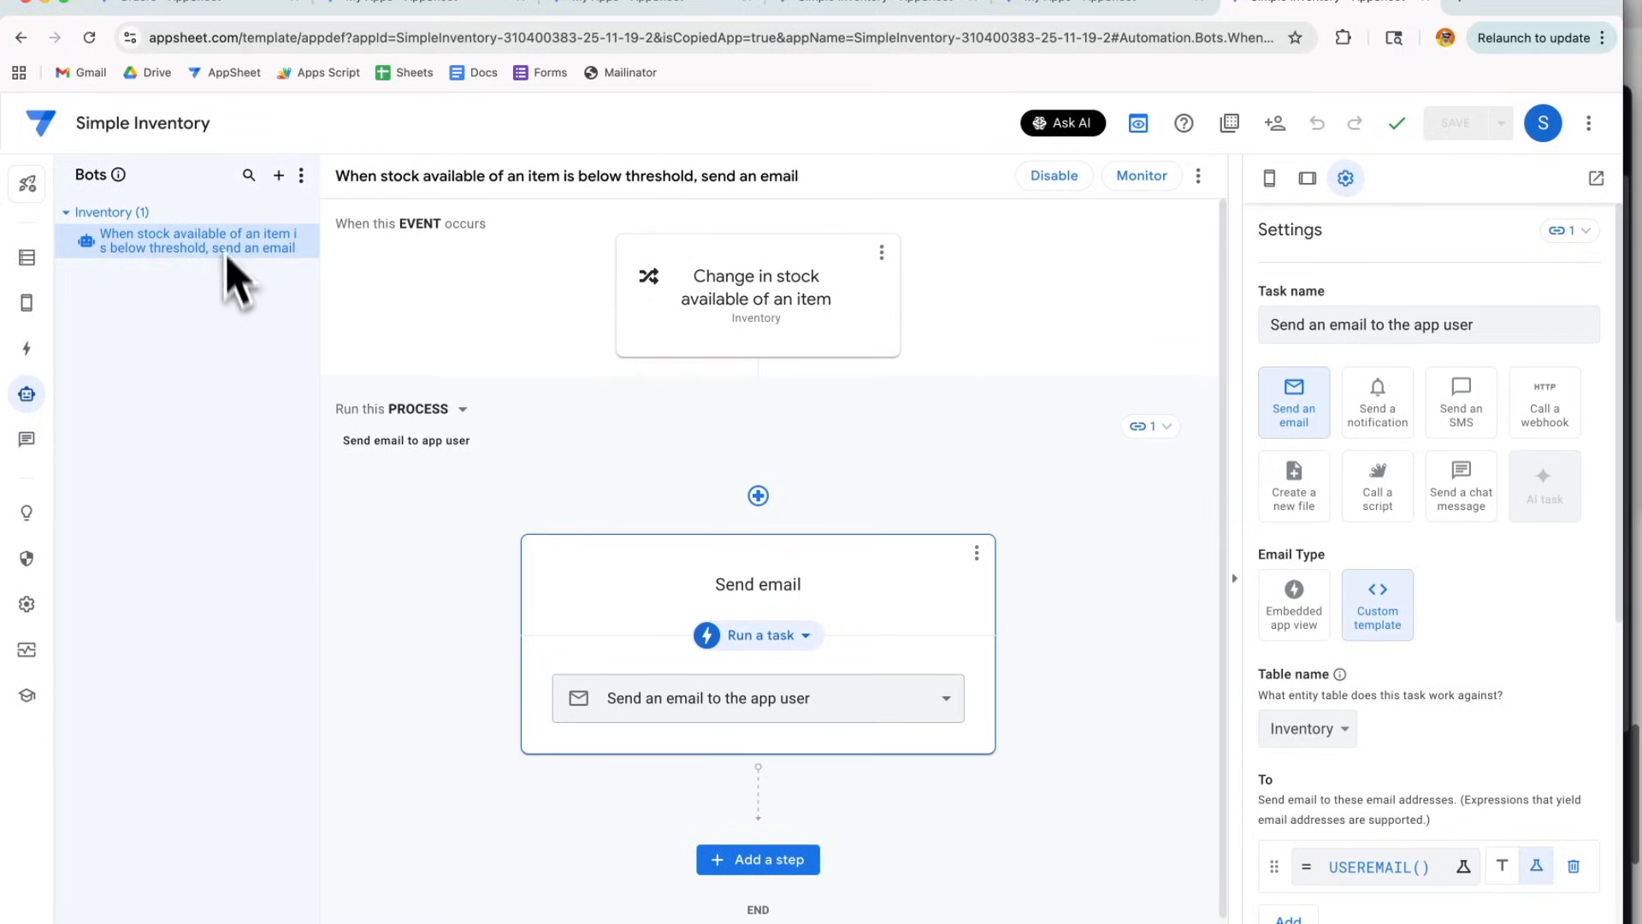
- Delete the existing bot that emails when an item's stock is below threshold, and save the app
click(224, 218)
click(129, 218)
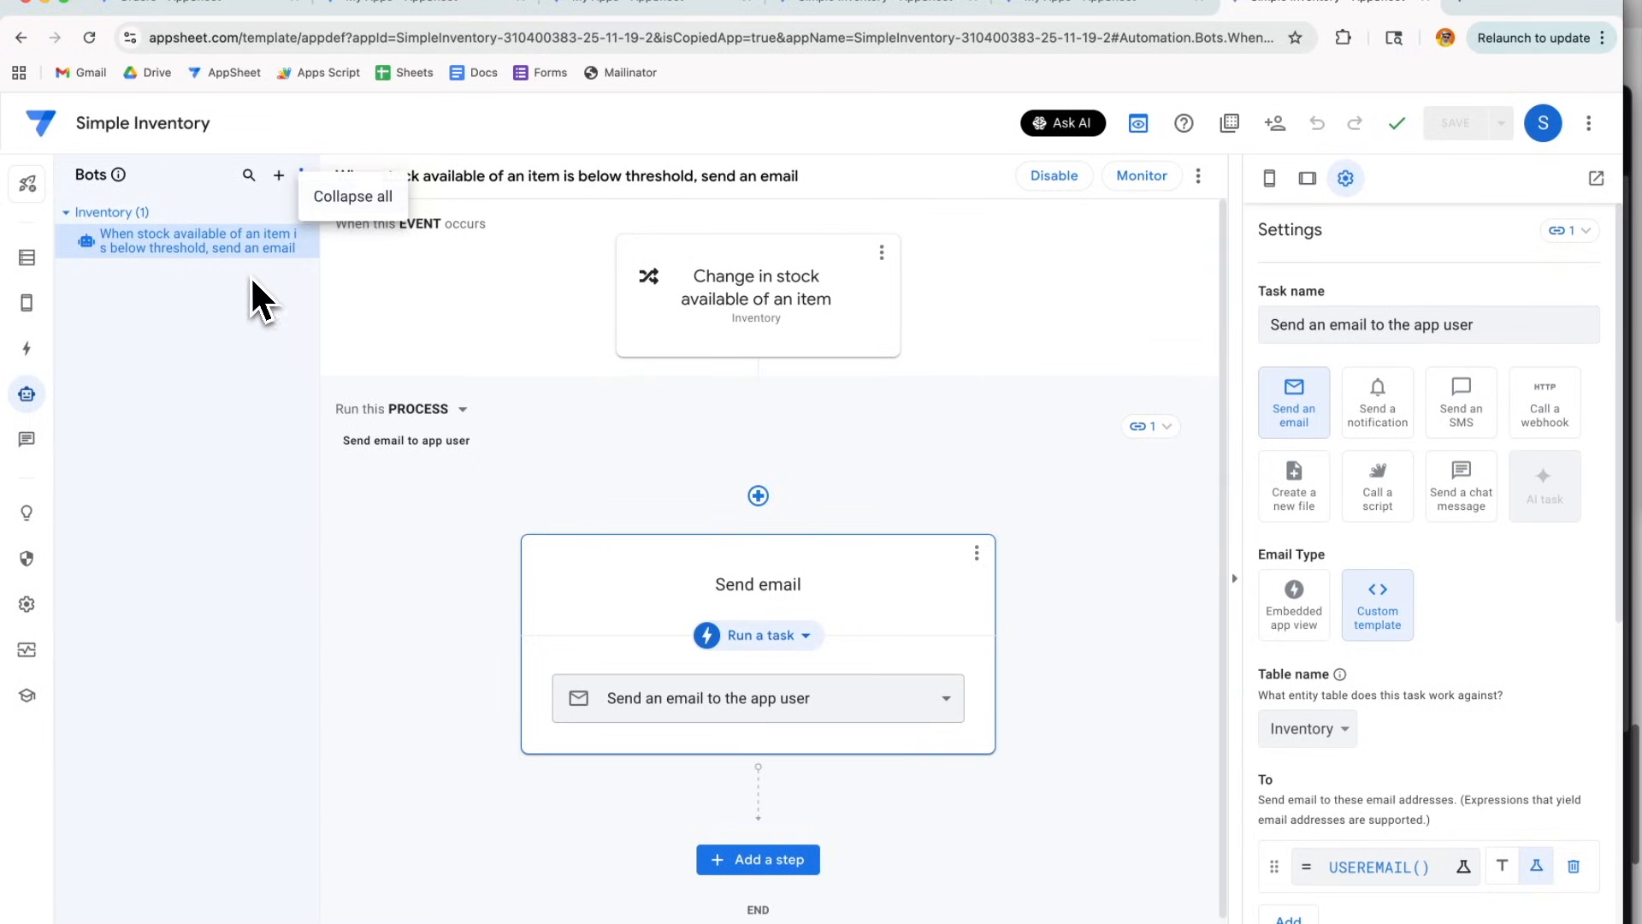
click(305, 240)
click(336, 327)
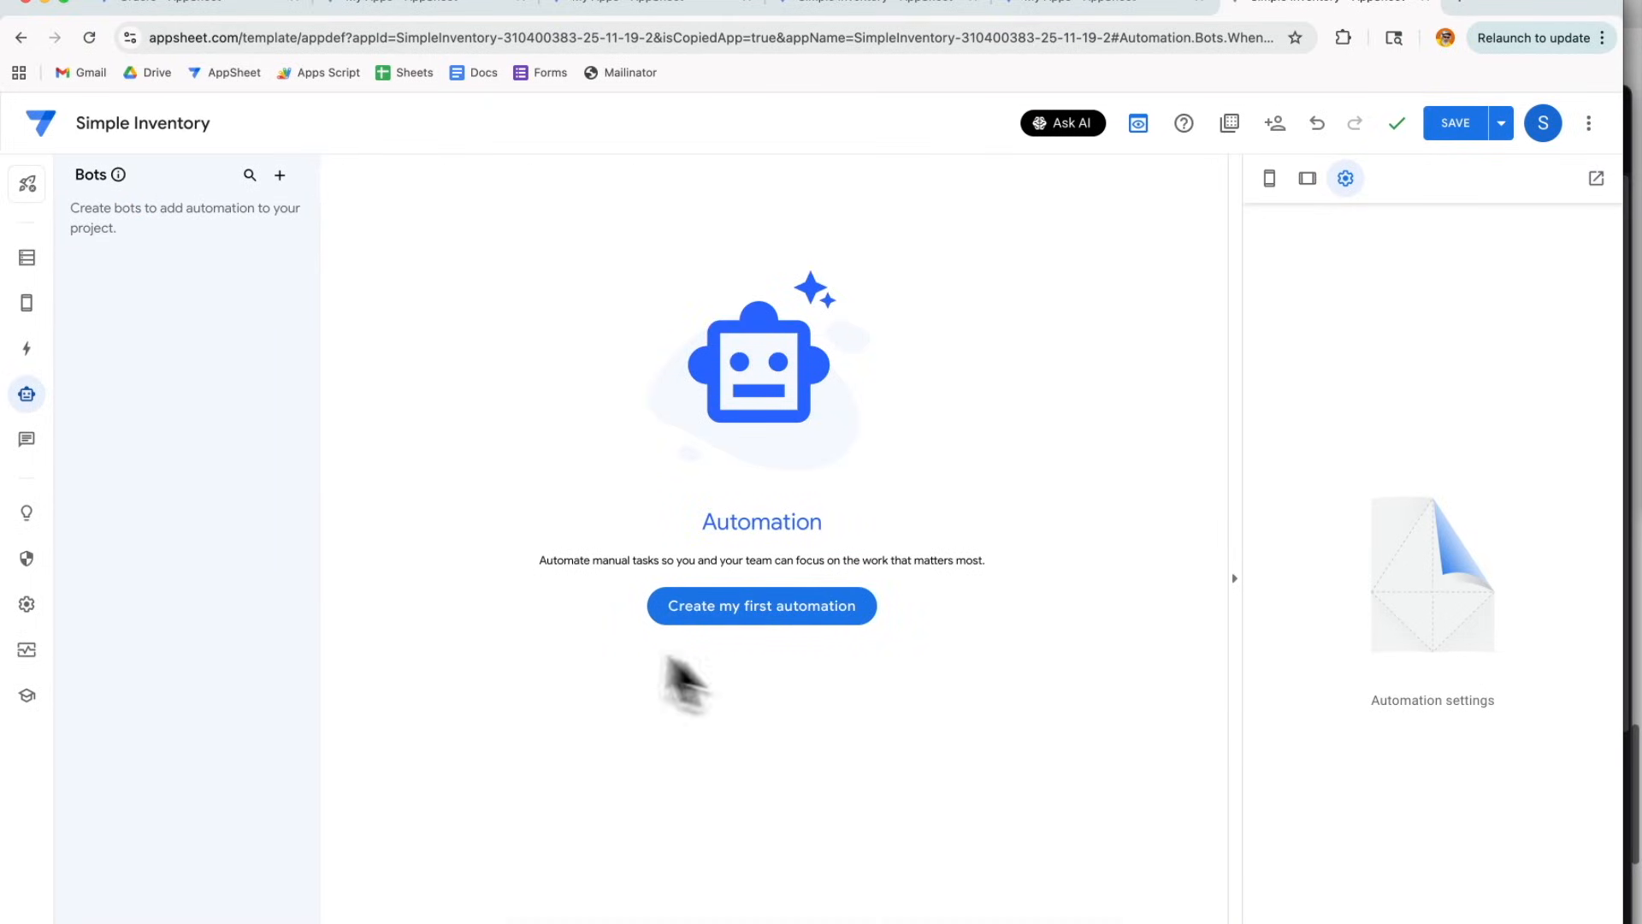
click(1454, 128)
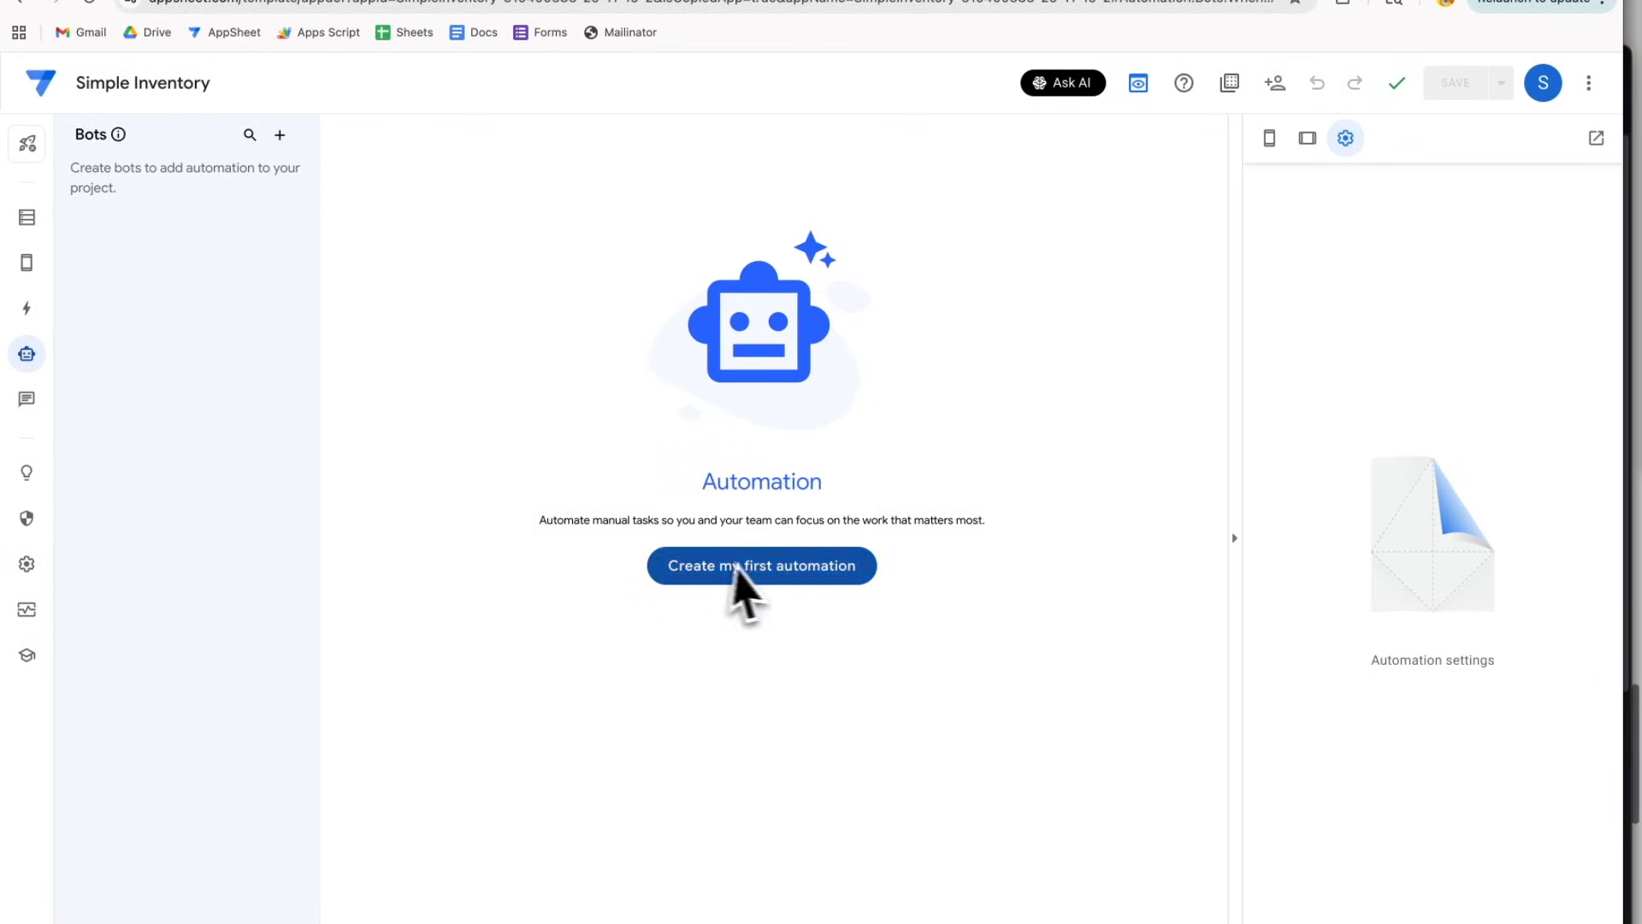
- Create a new bot and add a new event to it
click(736, 568)
click(568, 666)
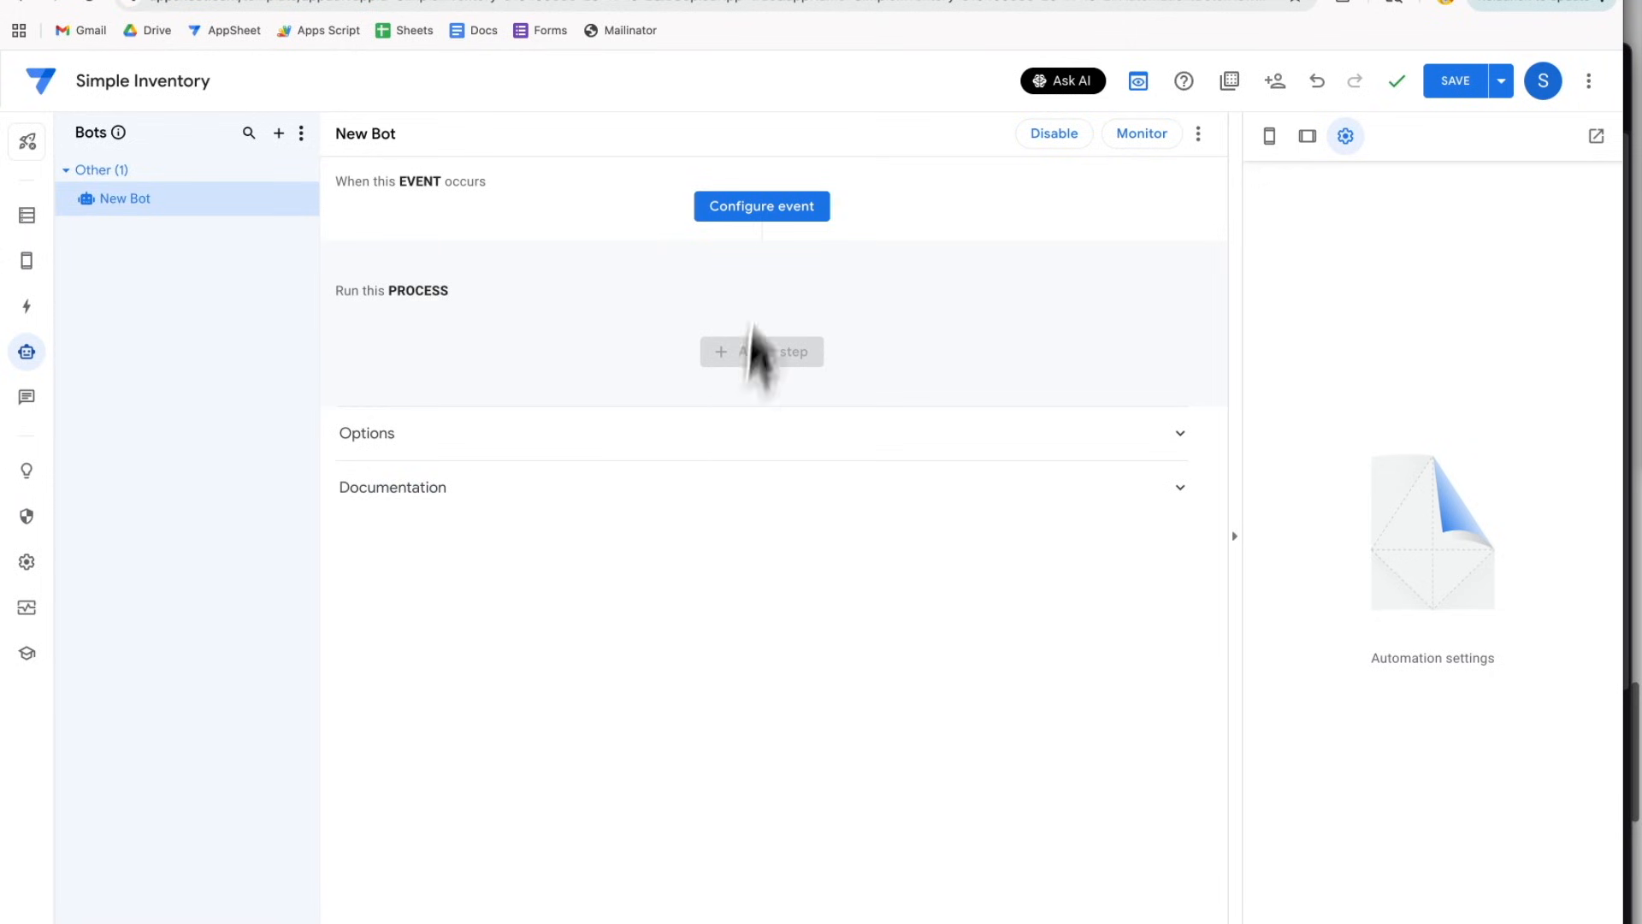
click(764, 207)
click(670, 224)
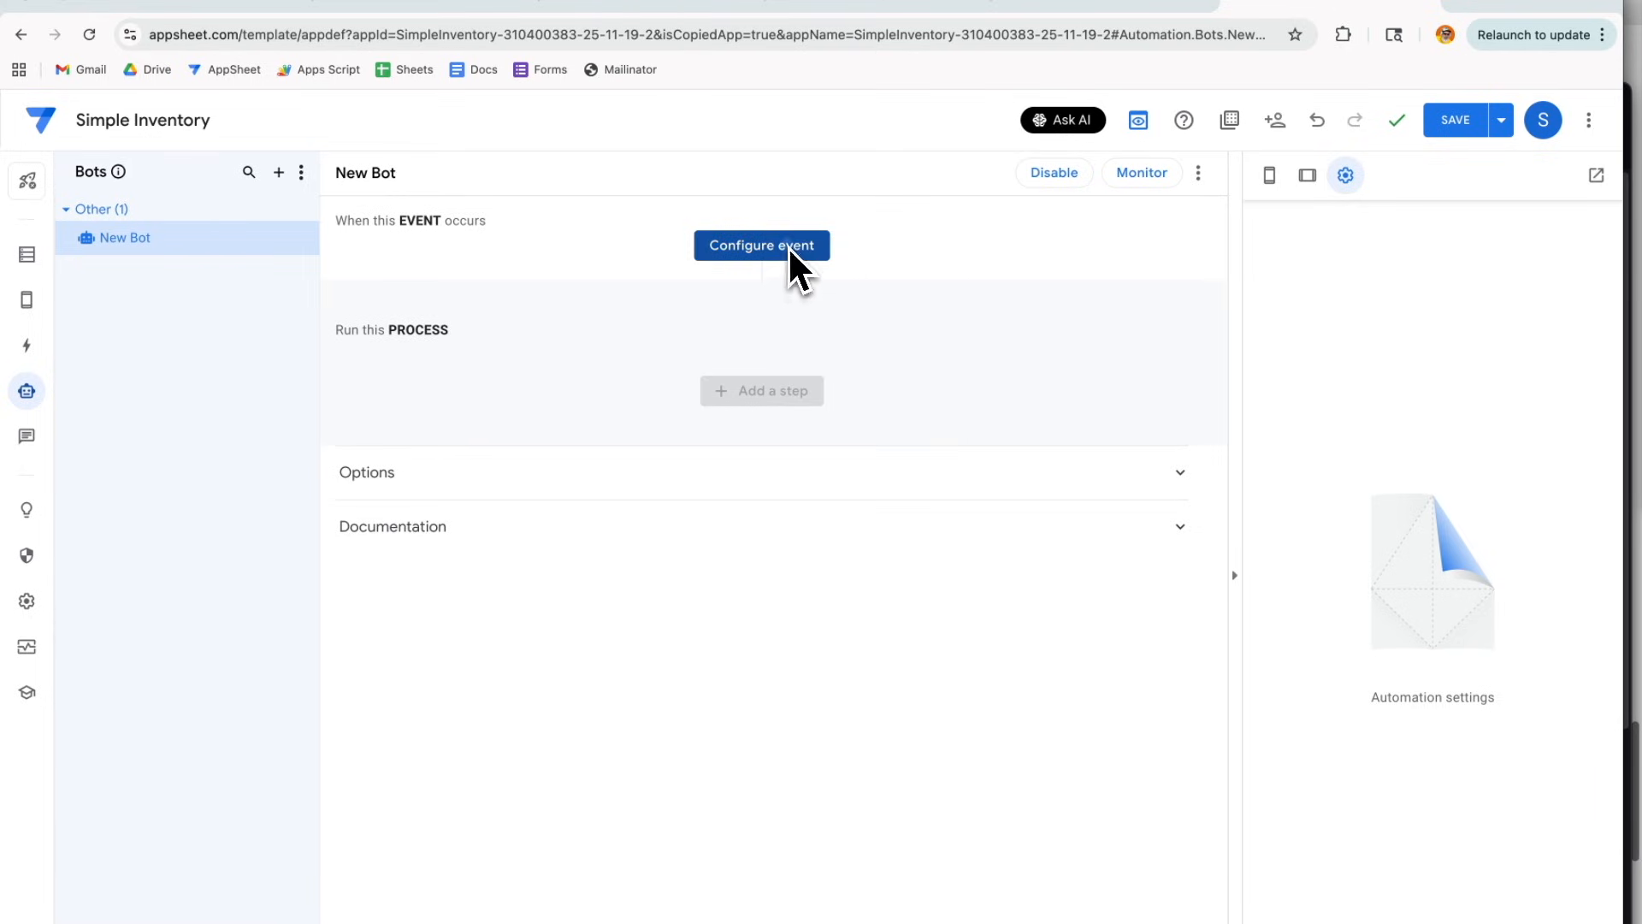
click(789, 247)
click(616, 503)
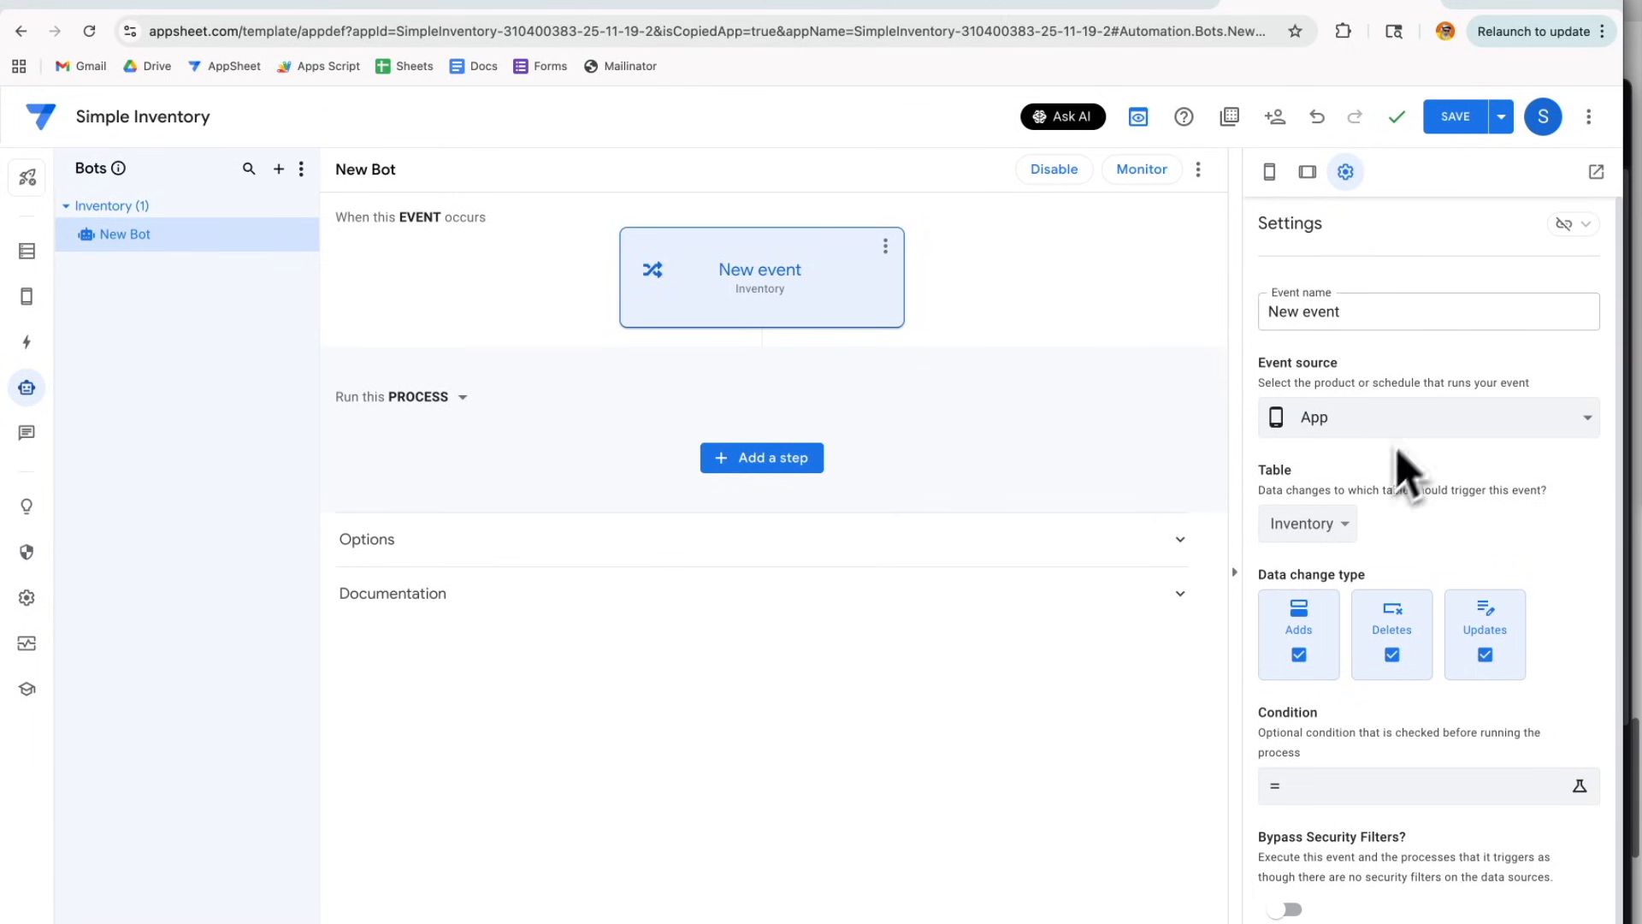
- Keep Inventory as the event's table, name the event "Inventory Changed", and check the table's column definitions
click(1322, 532)
click(1413, 515)
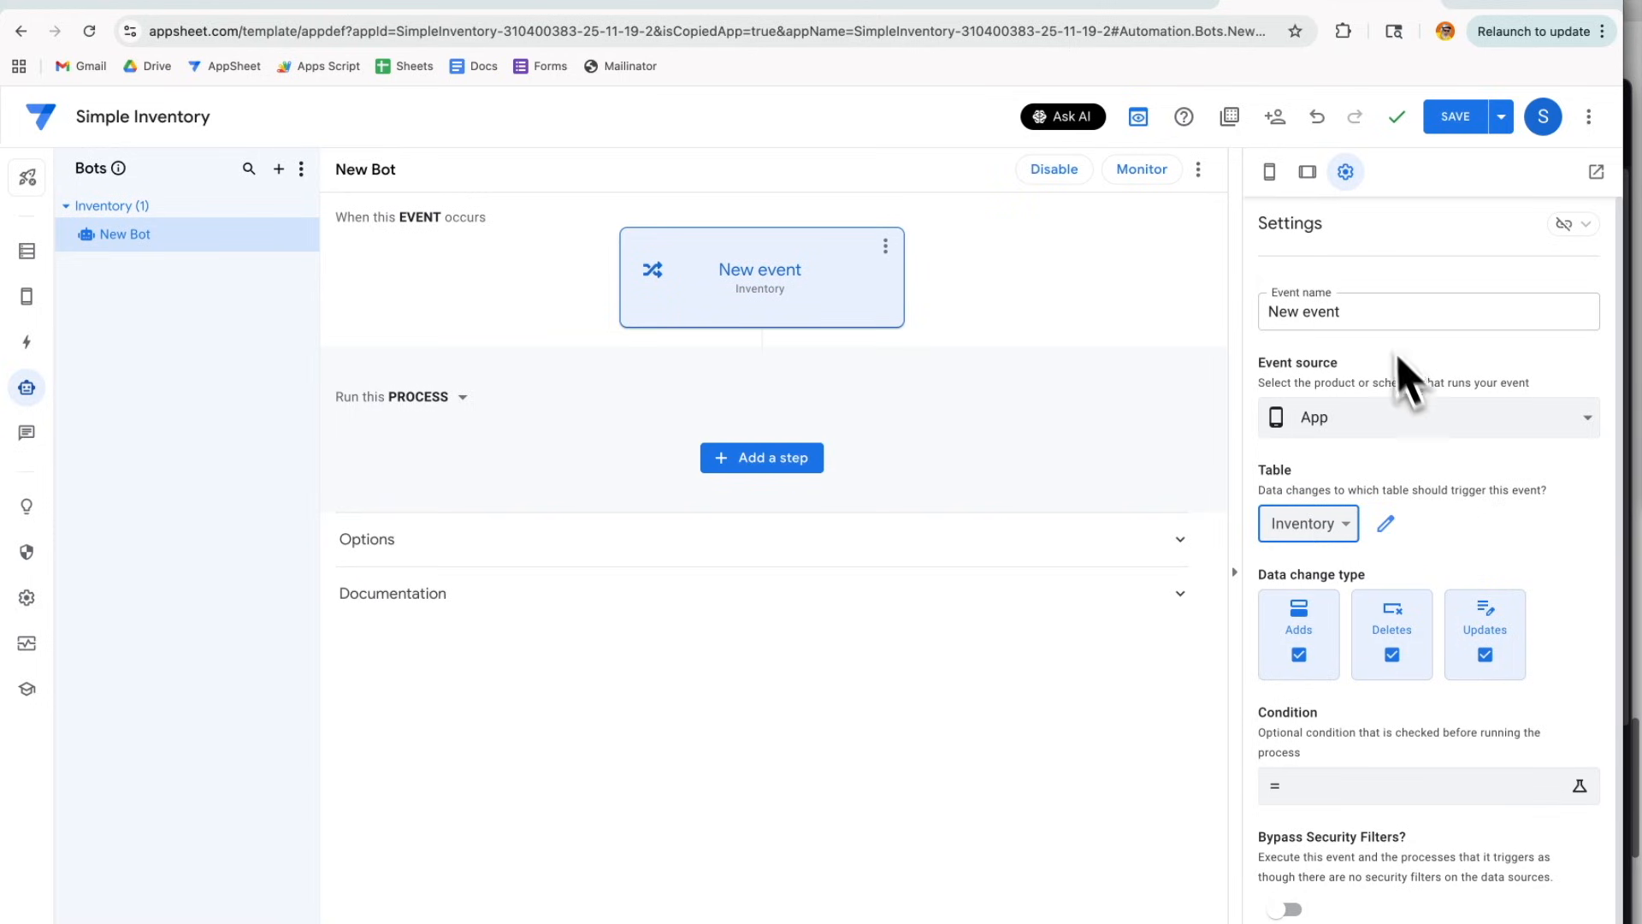
triple_click(1396, 314)
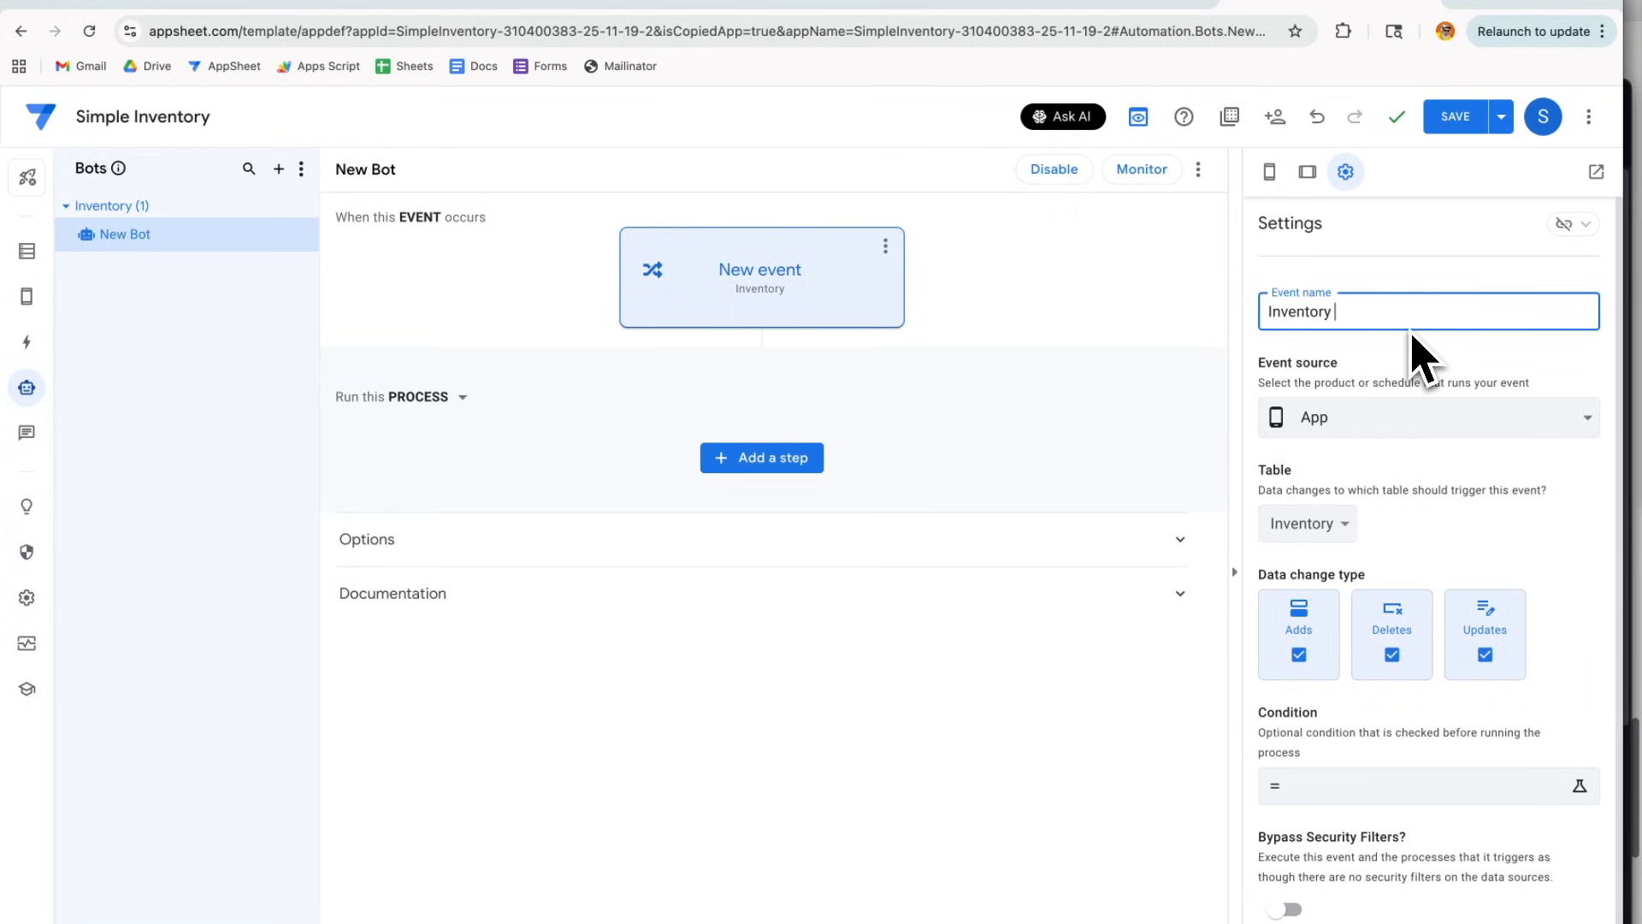
click(1392, 537)
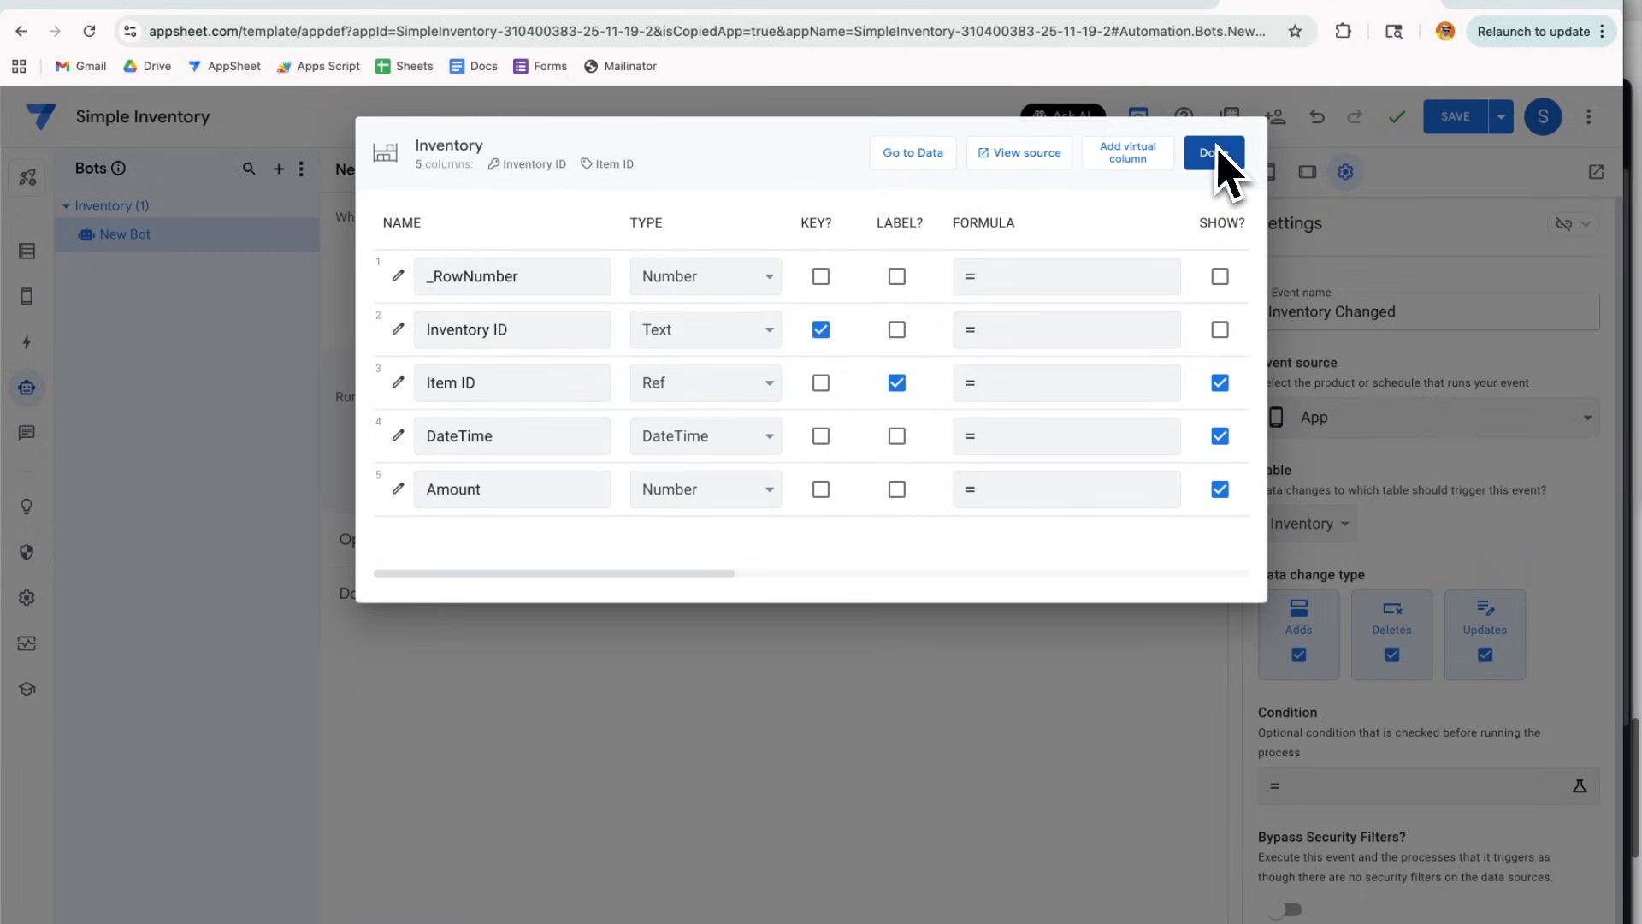
click(1224, 158)
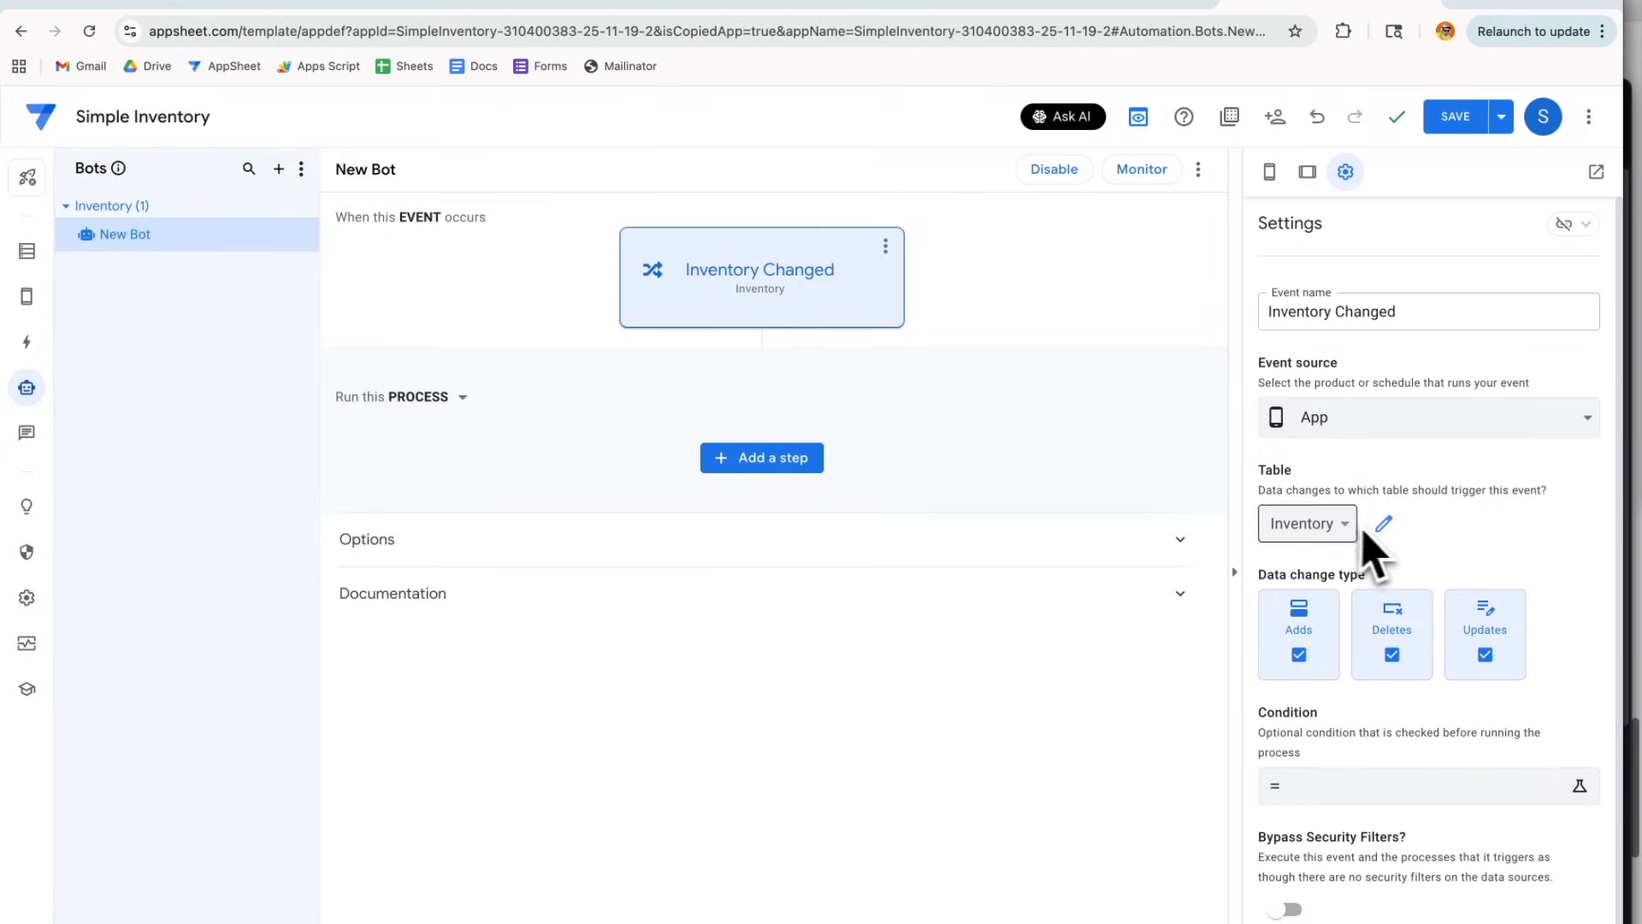
- Start the event's condition with the item's total stock, [Item ID].[Total Stock Available]
scroll(1488, 723, down, 1)
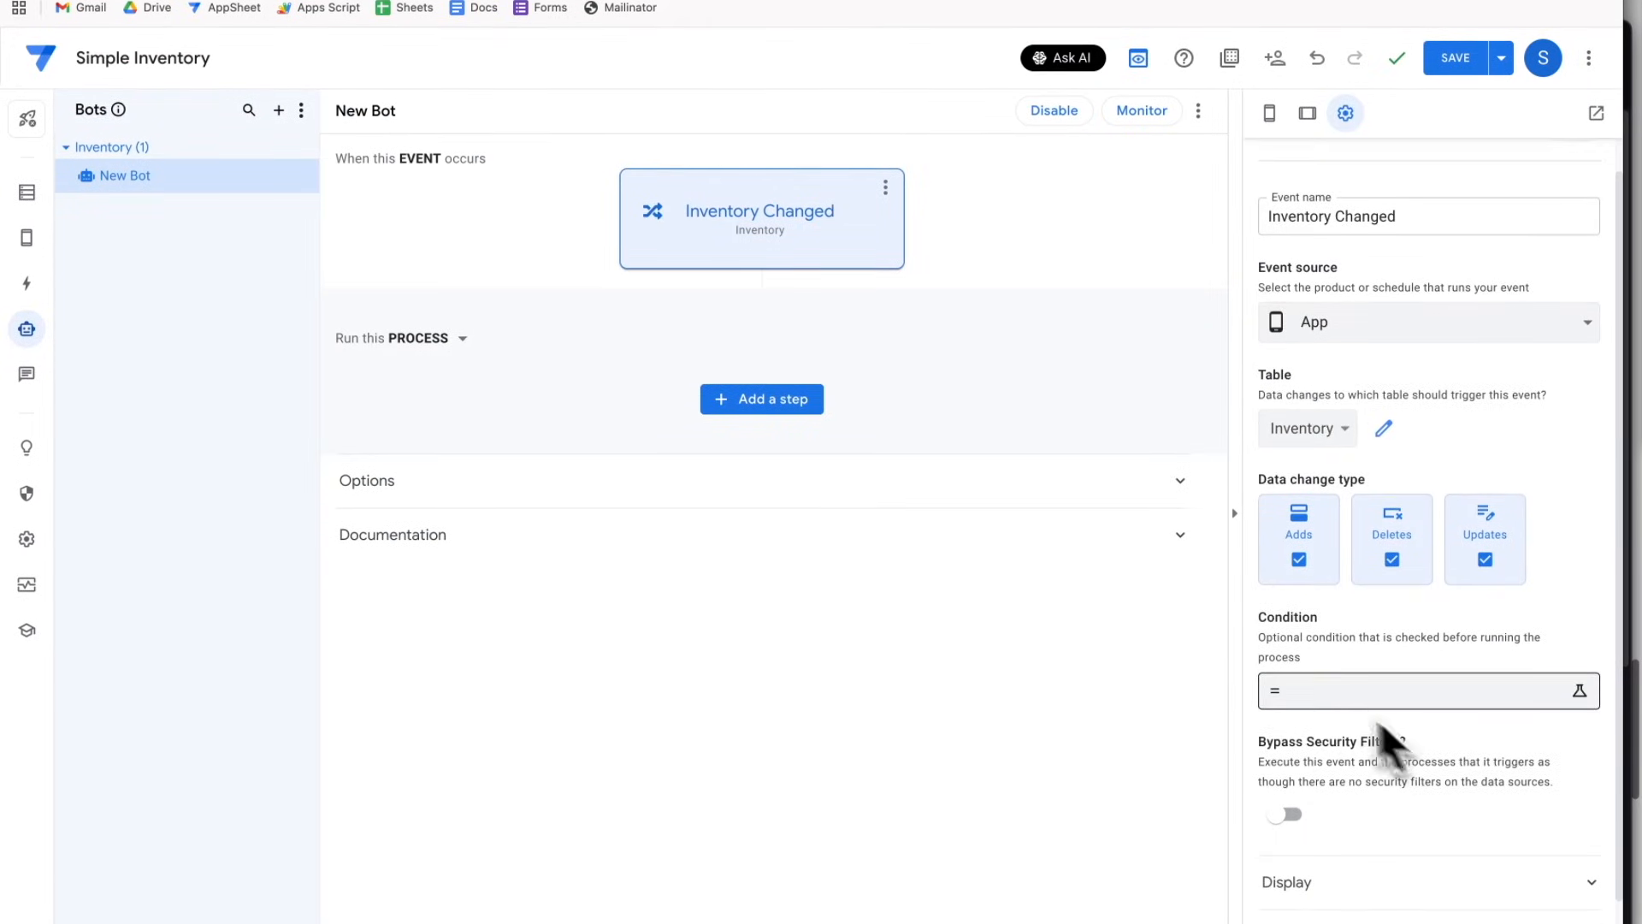
click(1333, 698)
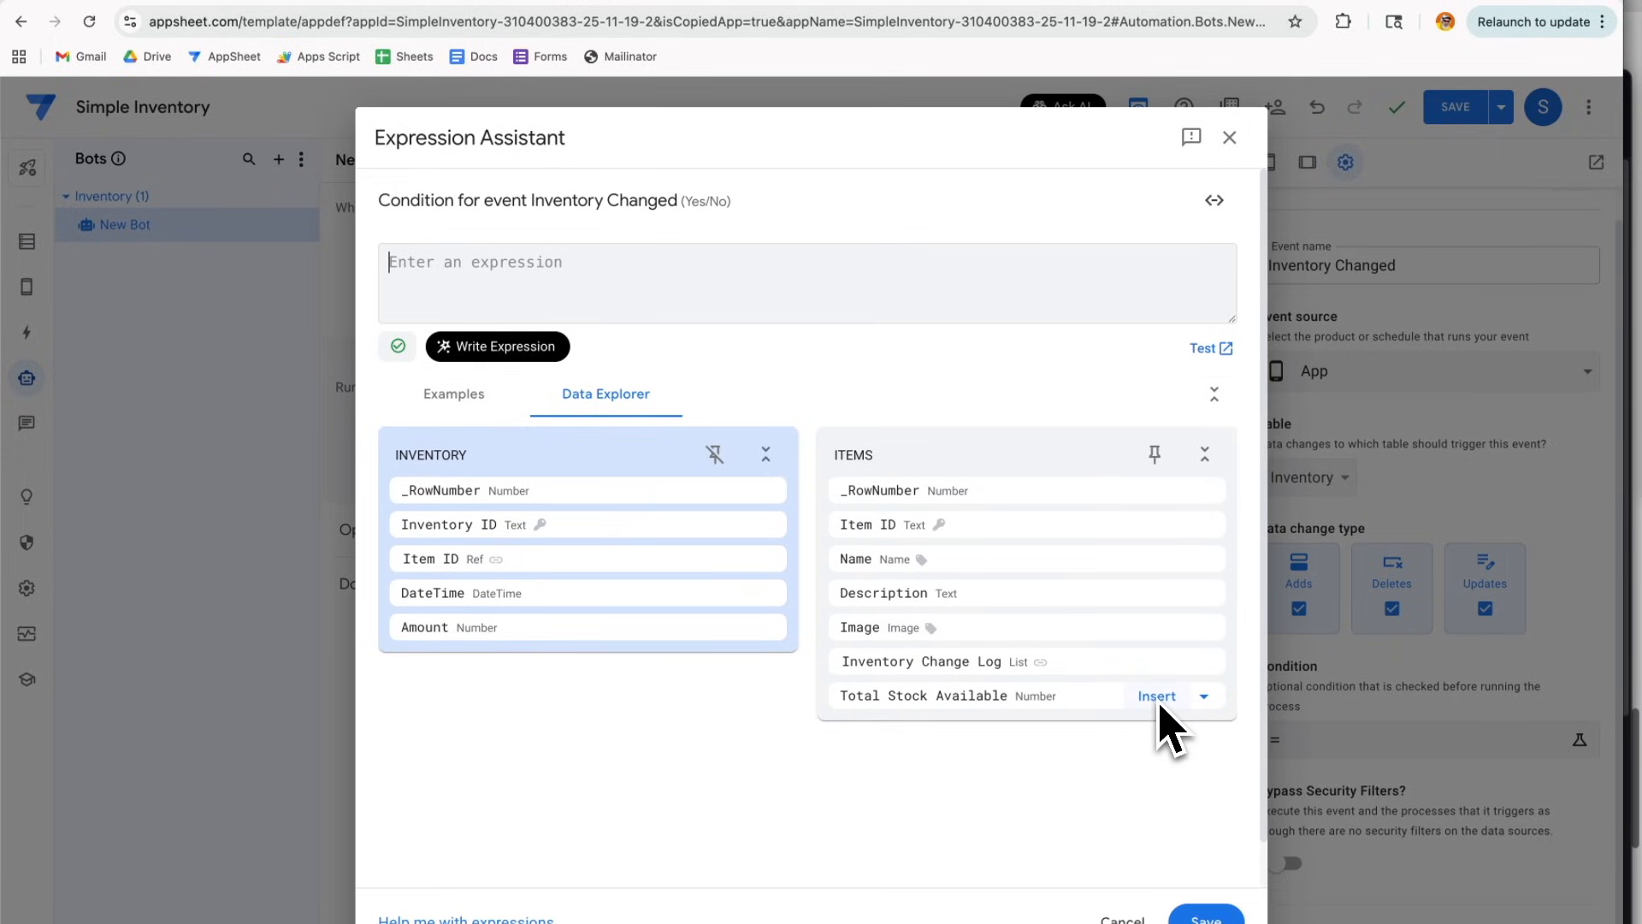
click(1158, 698)
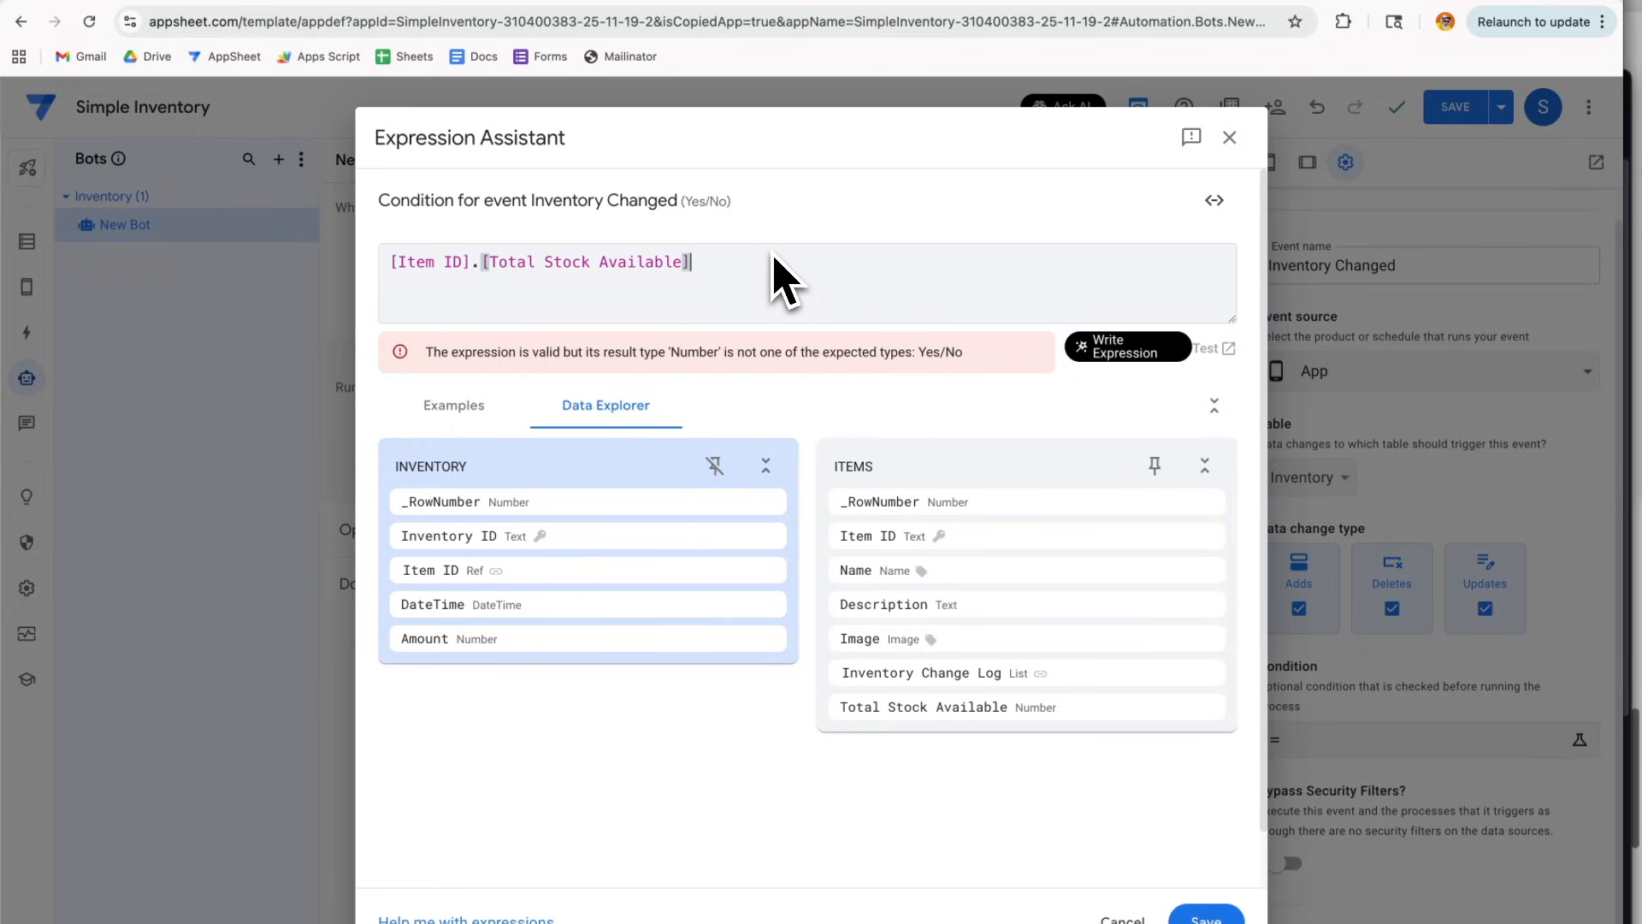
text(<)
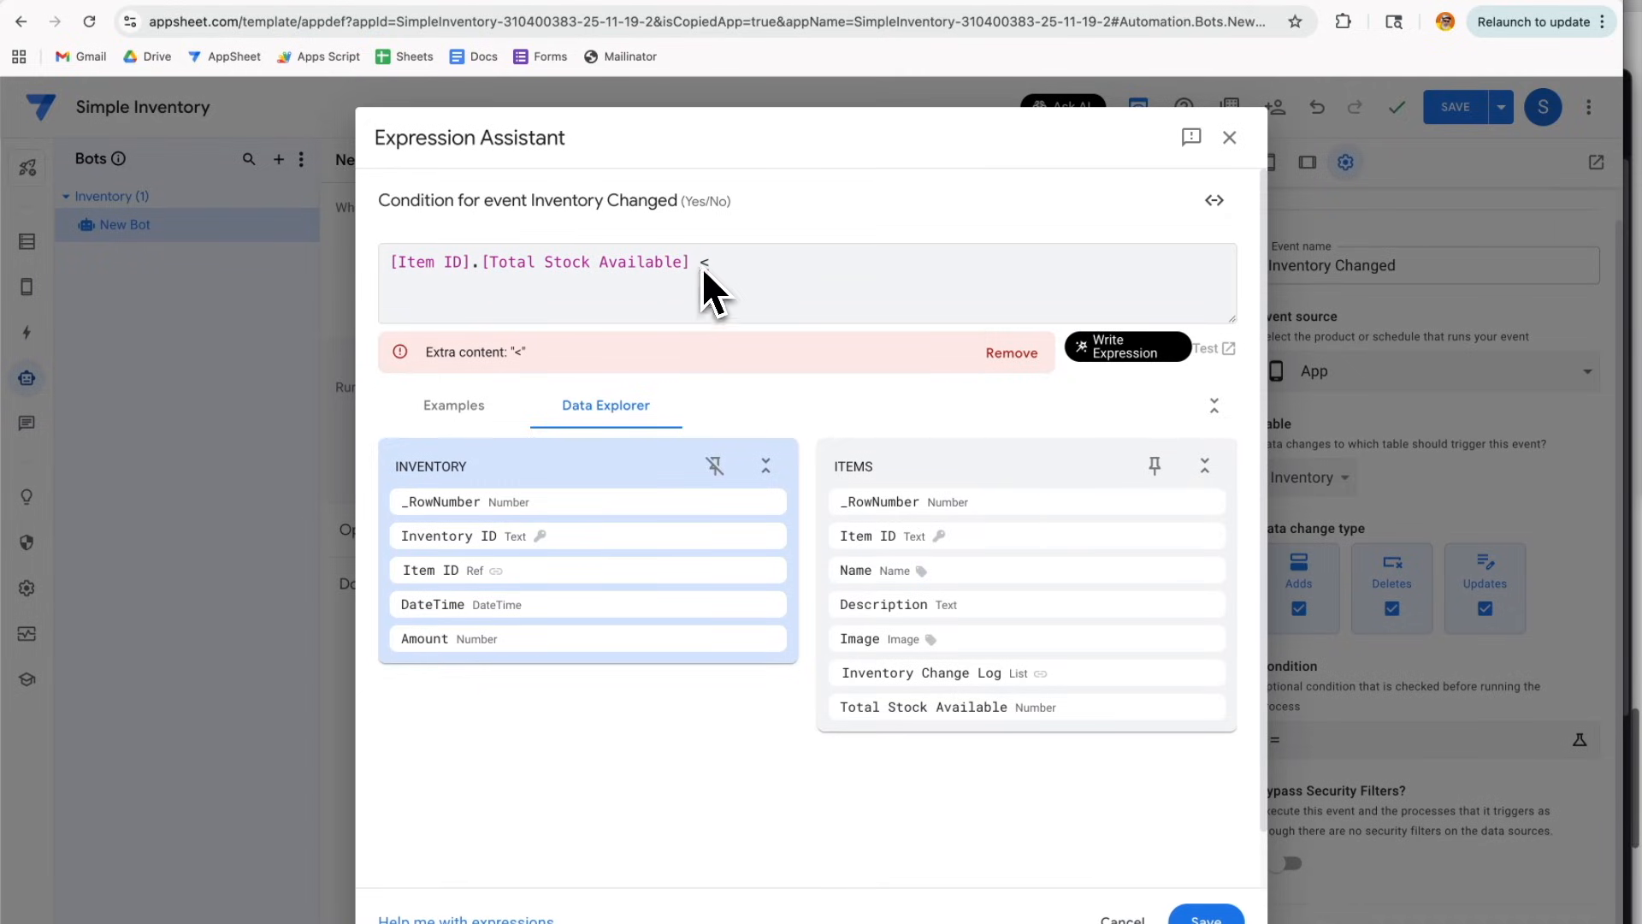
drag(701, 267, 714, 265)
key(BackSpace)
text(>)
key(BackSpace)
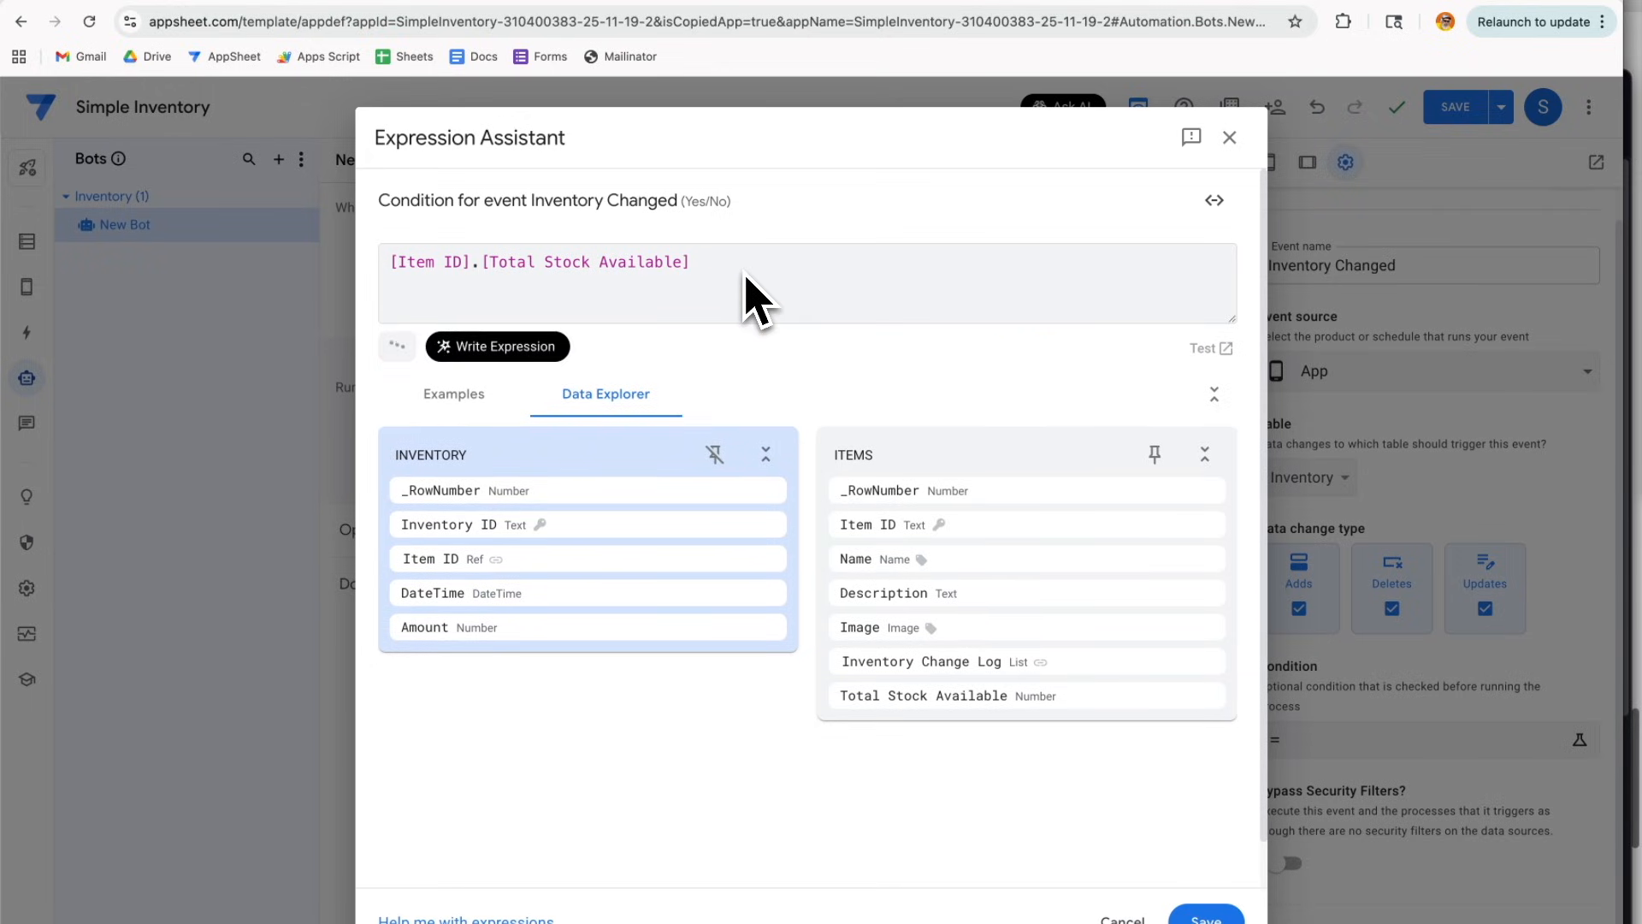
- Complete the event's condition with the comparison < 5 and save the expression
text(<)
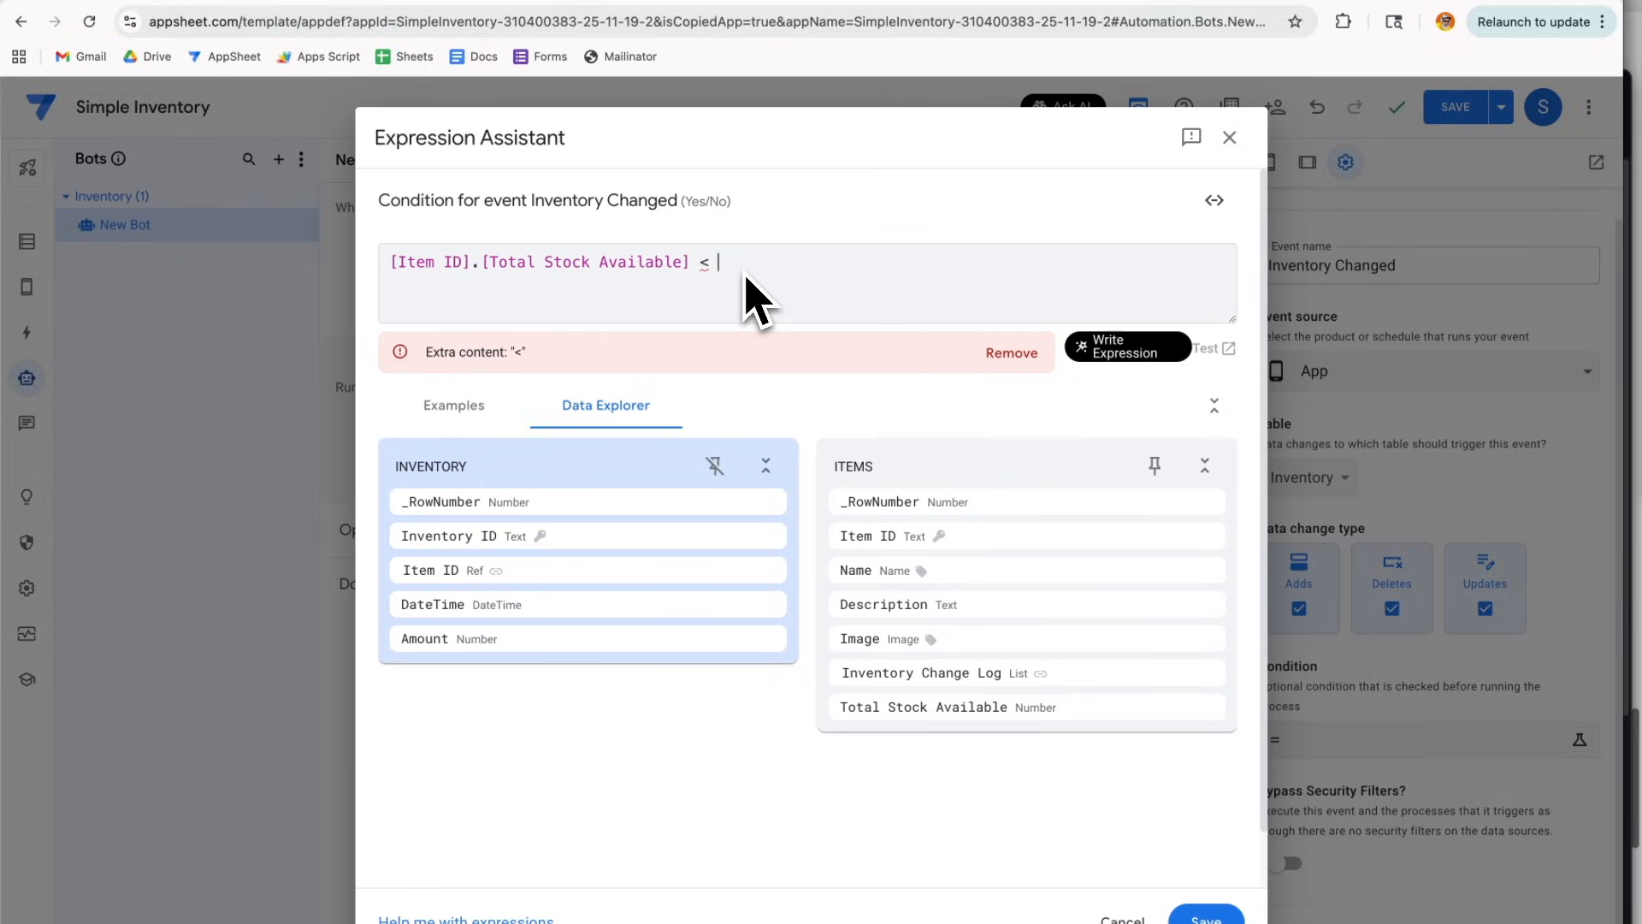
text(5)
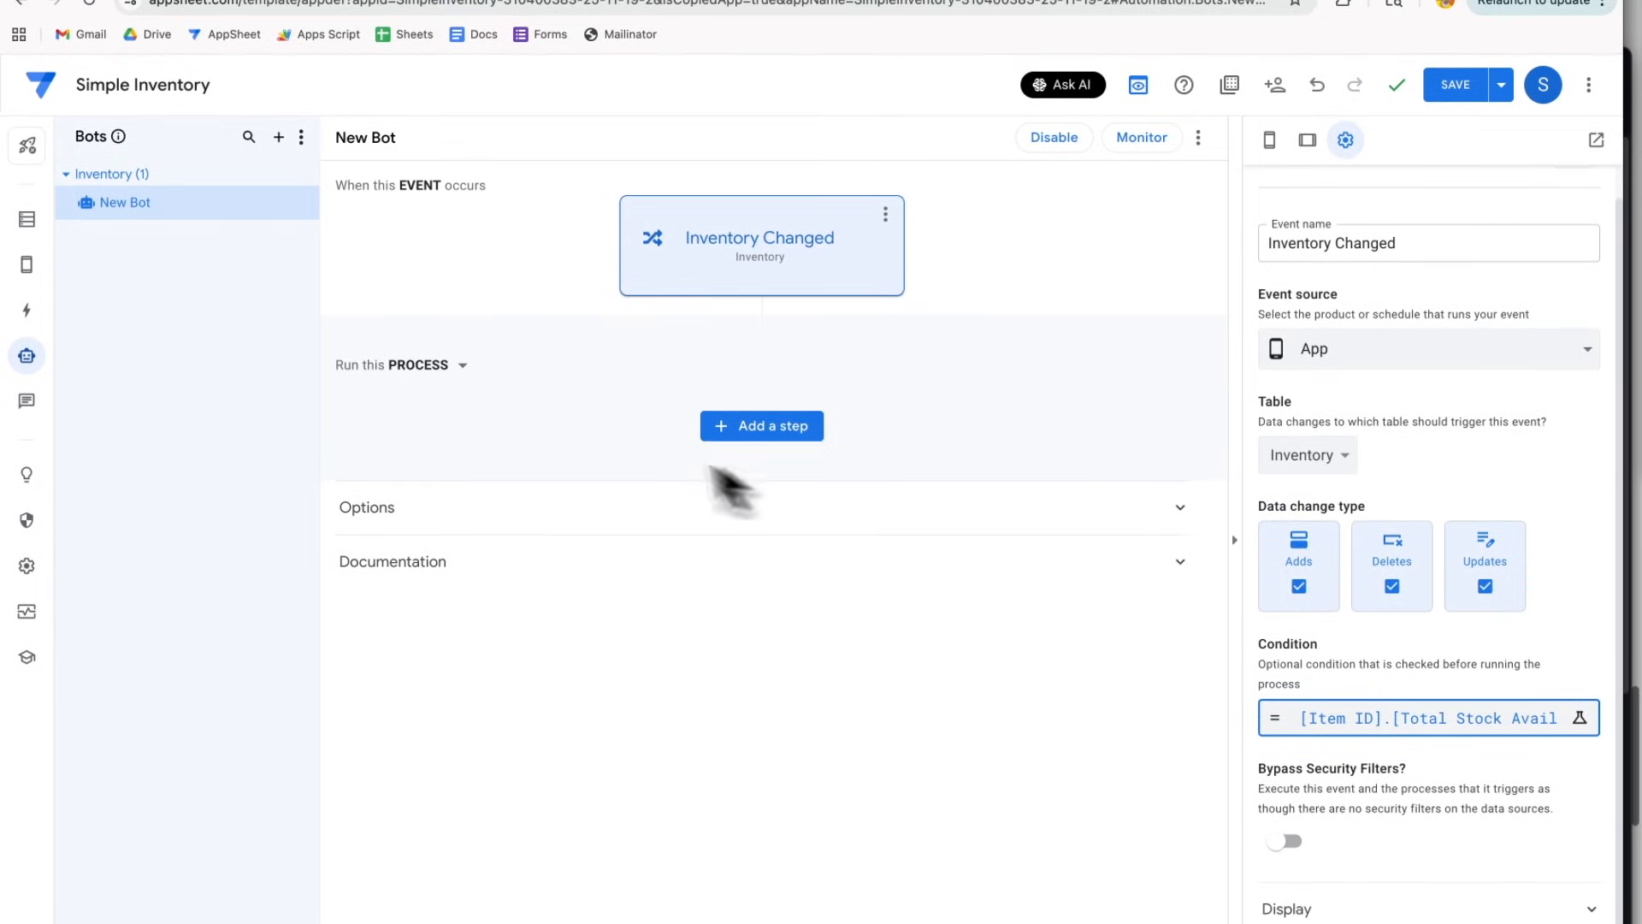
- Add a new step to the bot's process and name it "Send Slack Message"
click(780, 430)
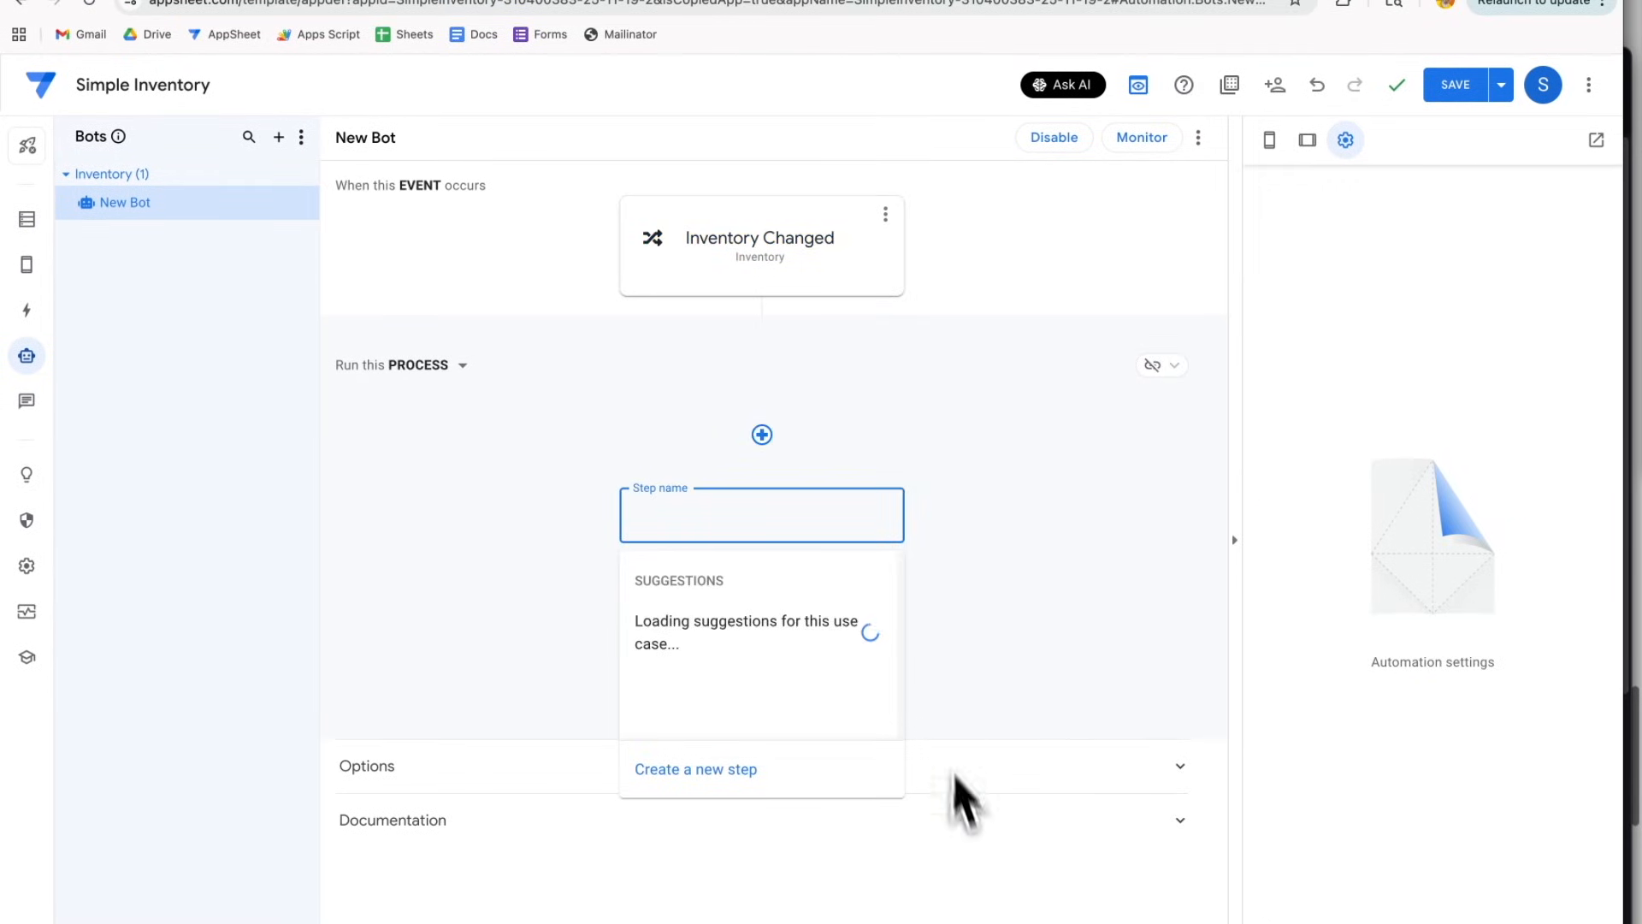
click(701, 770)
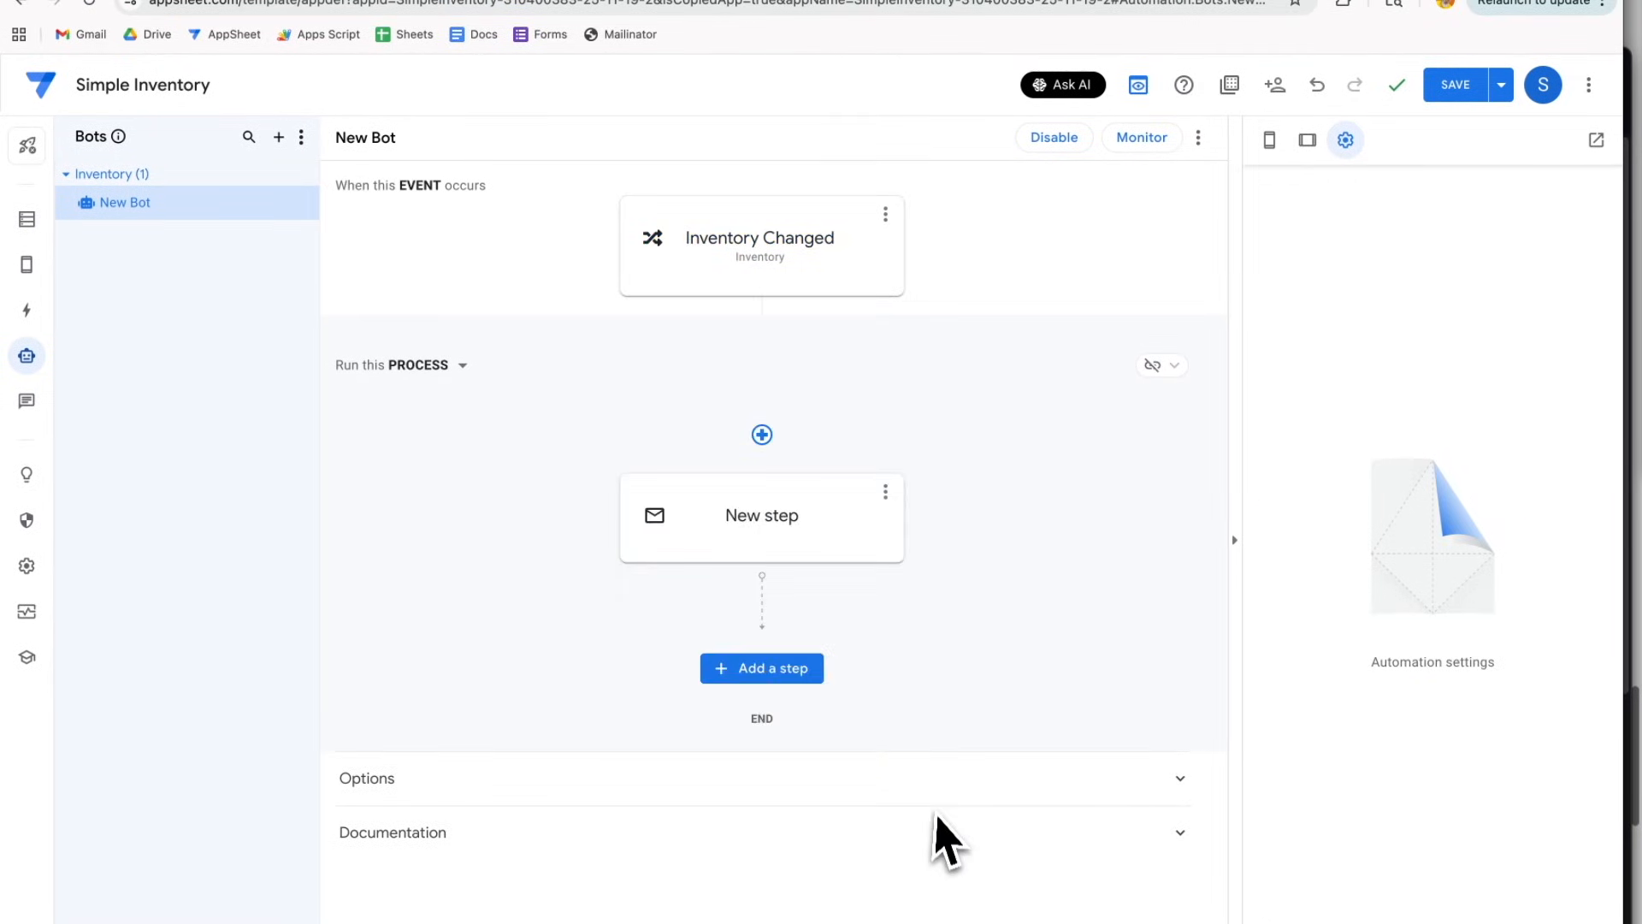
click(814, 550)
click(781, 526)
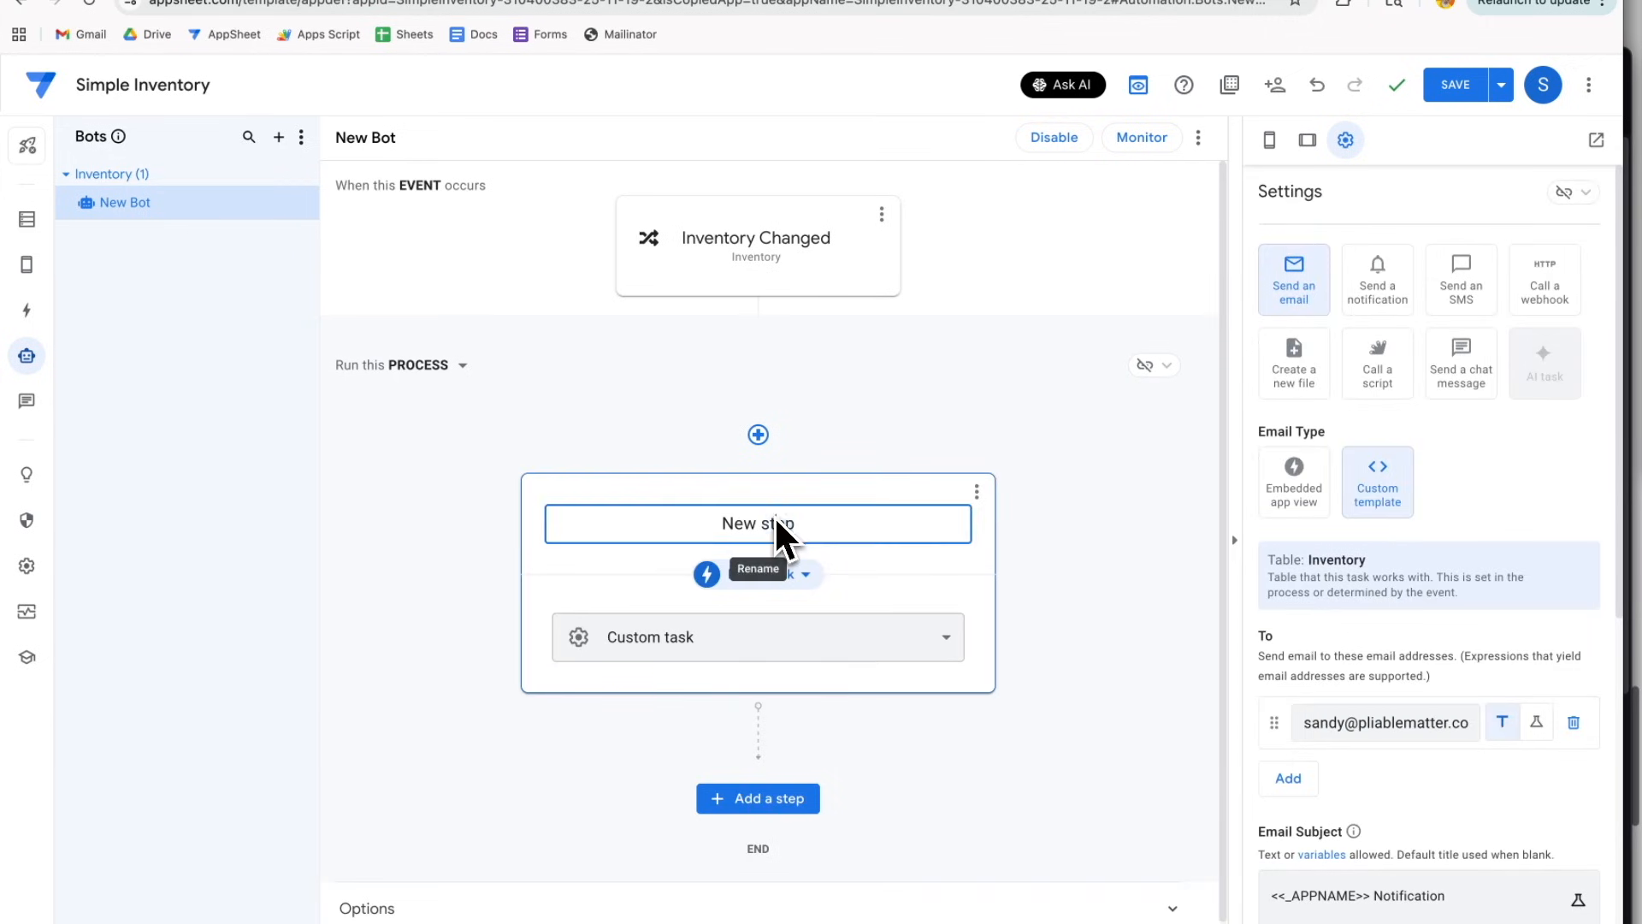
text(Send )
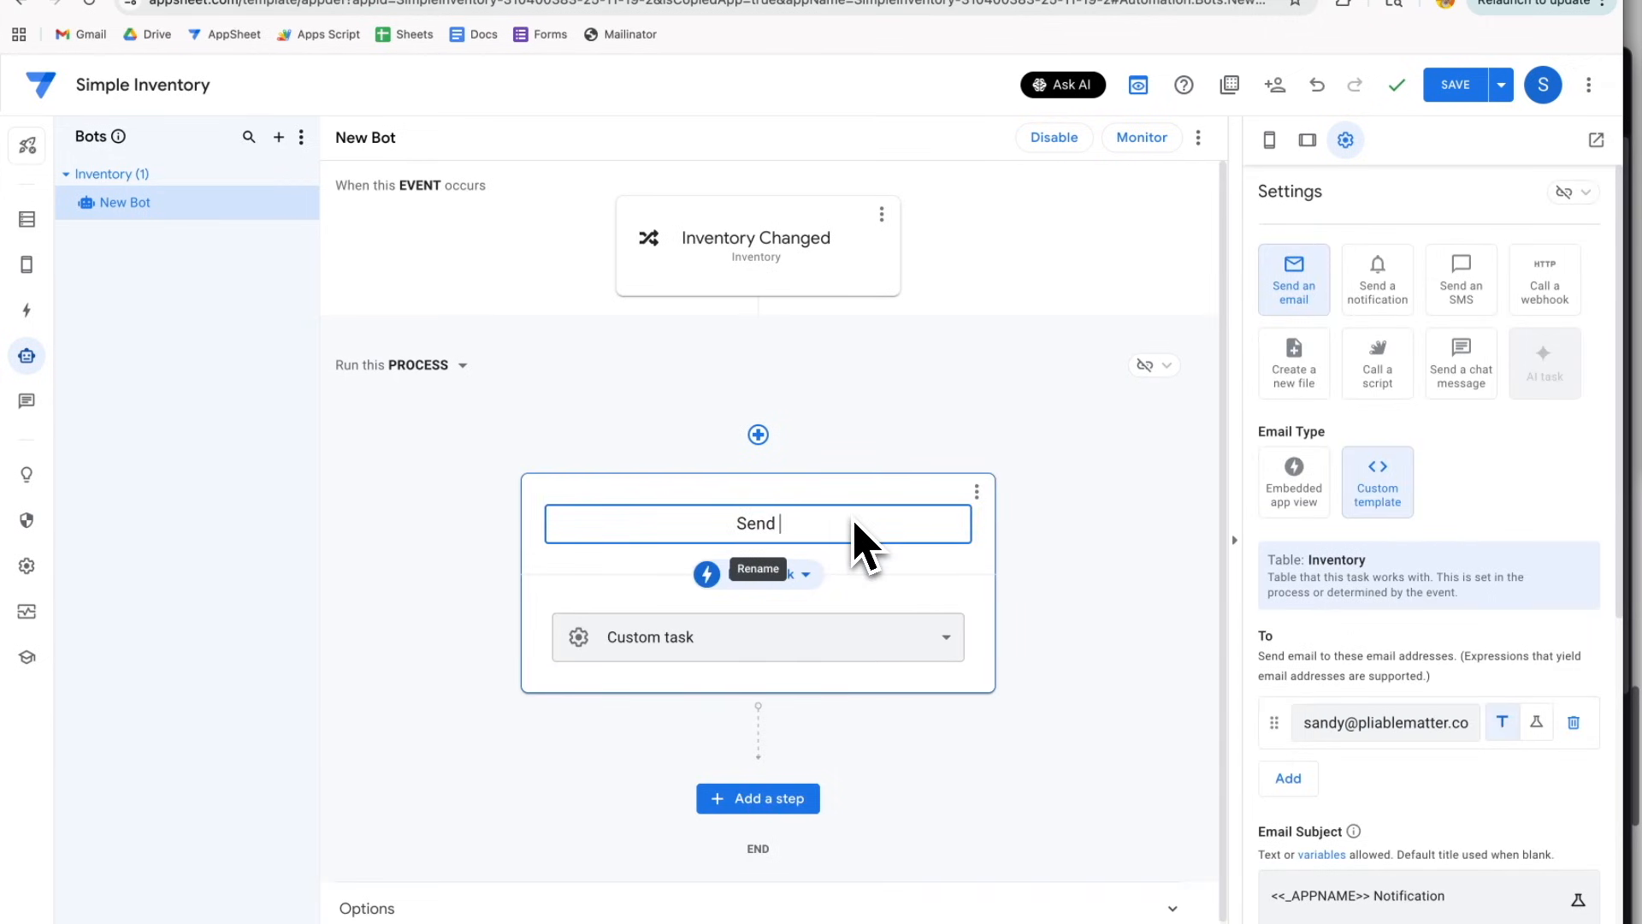
text(Slack Message)
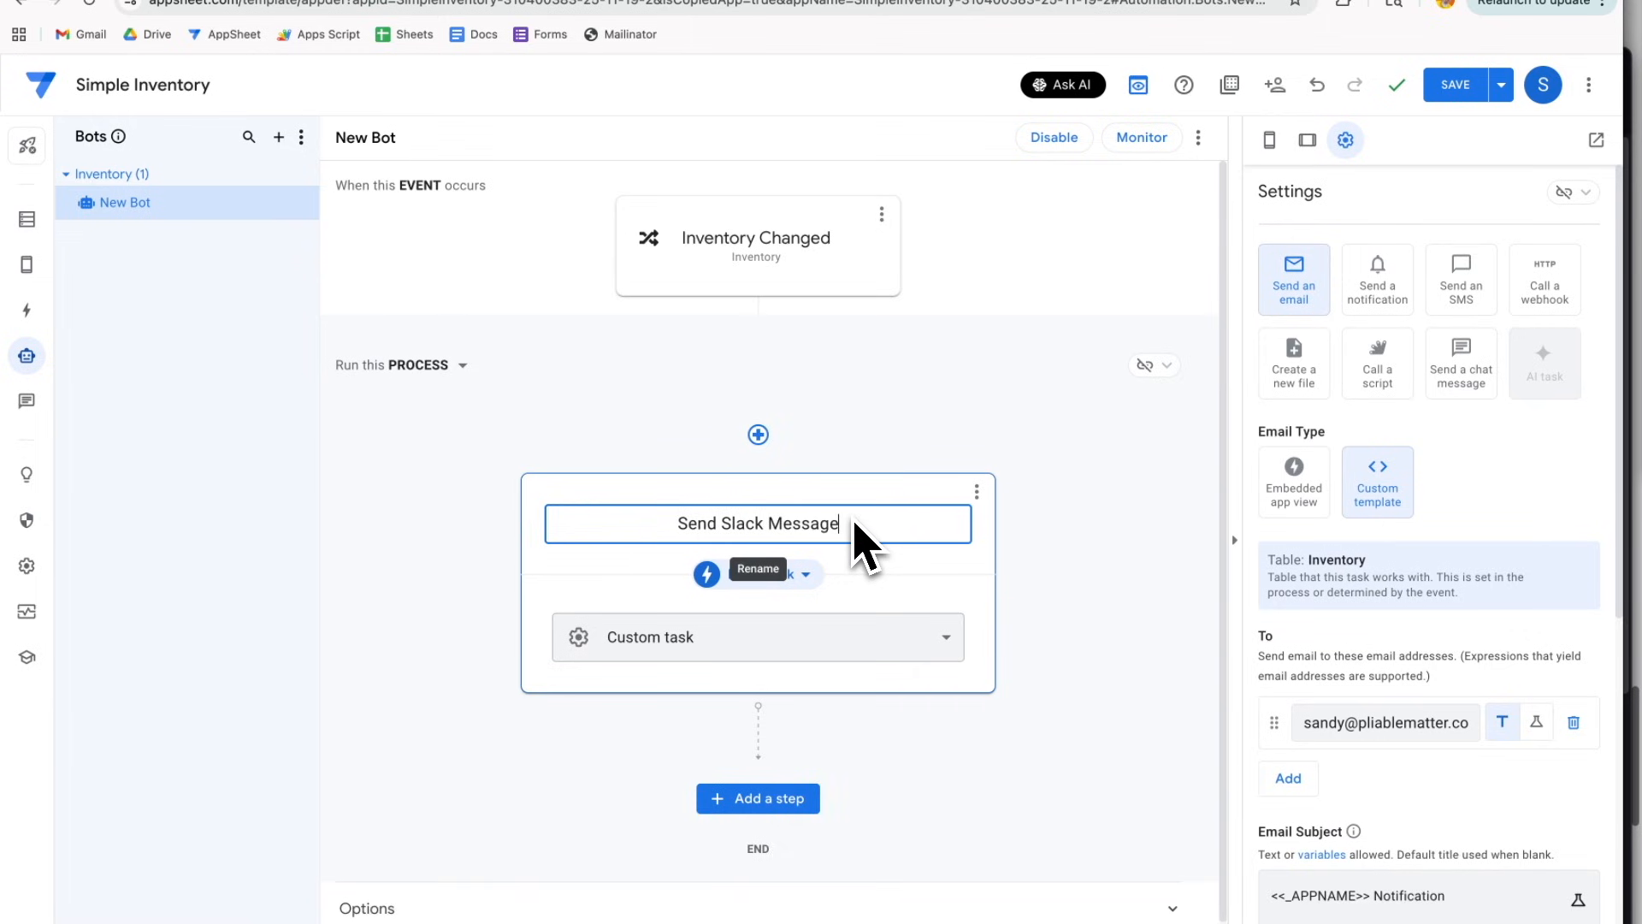
key(Return)
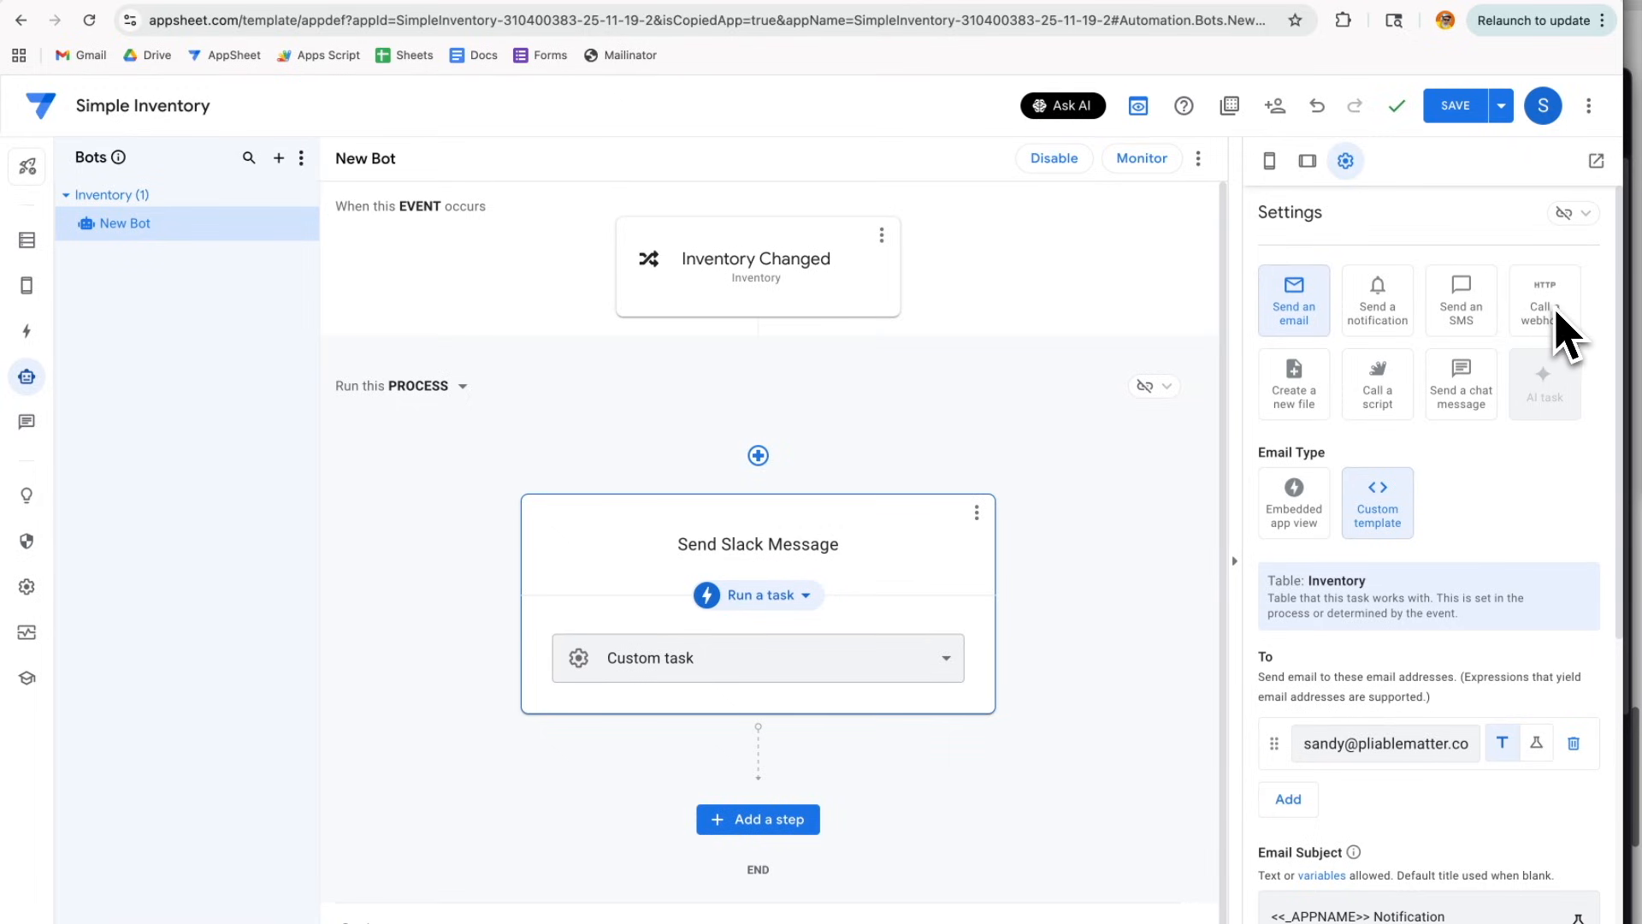
- Make the Send Slack Message task call a webhook using the Slack Hook preset, and review its URL and body fields
click(1554, 315)
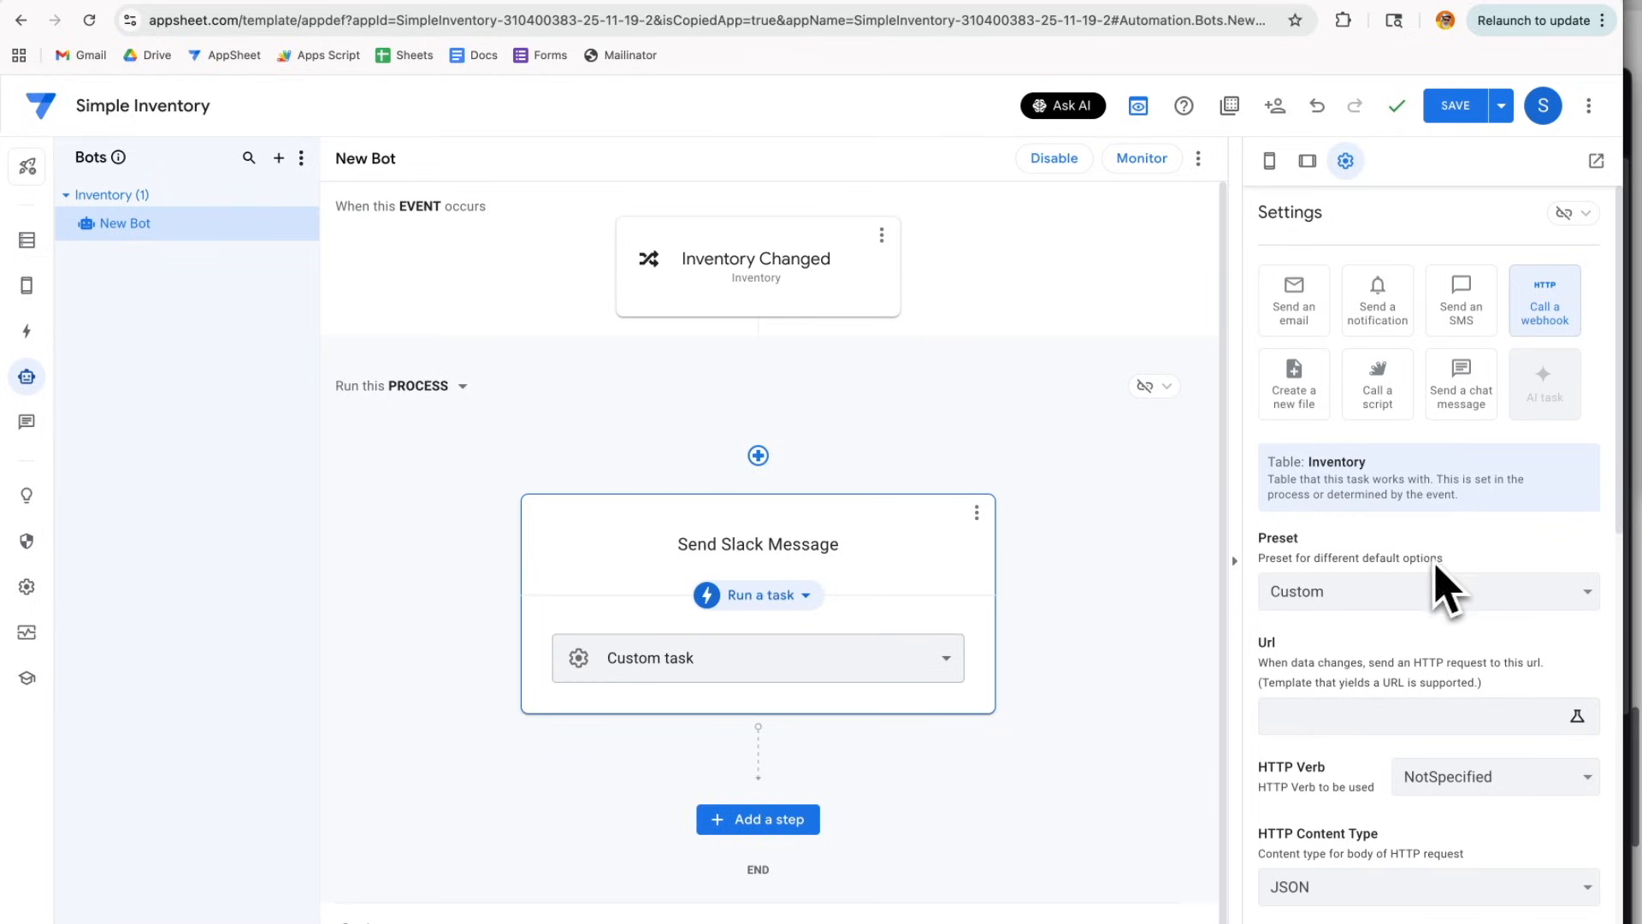
click(1329, 614)
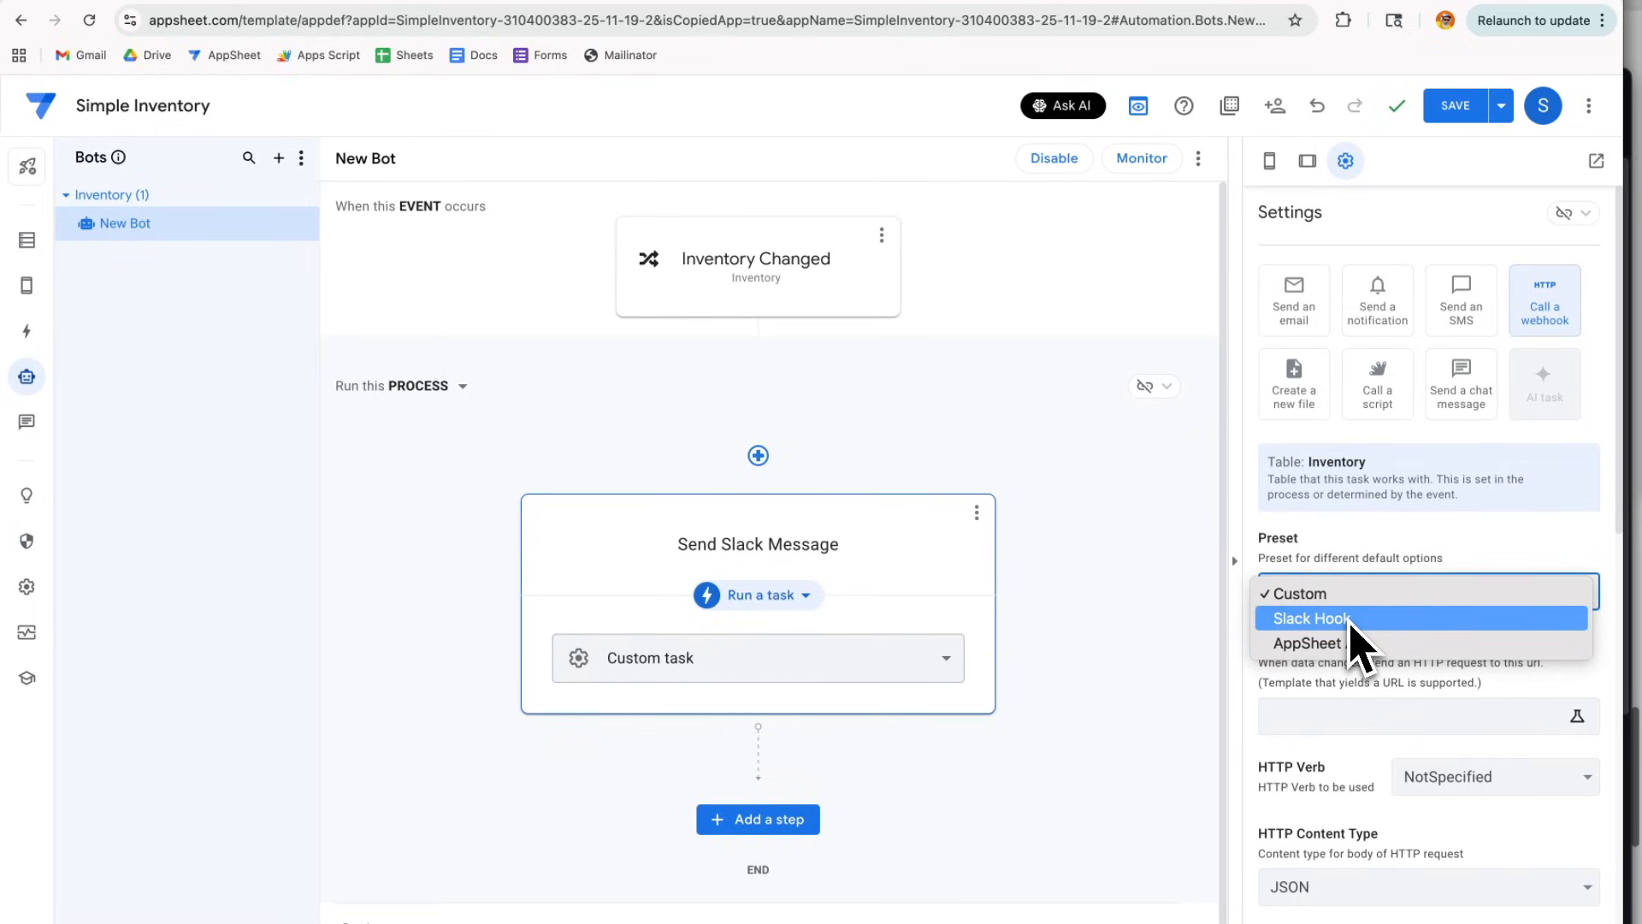
click(1350, 620)
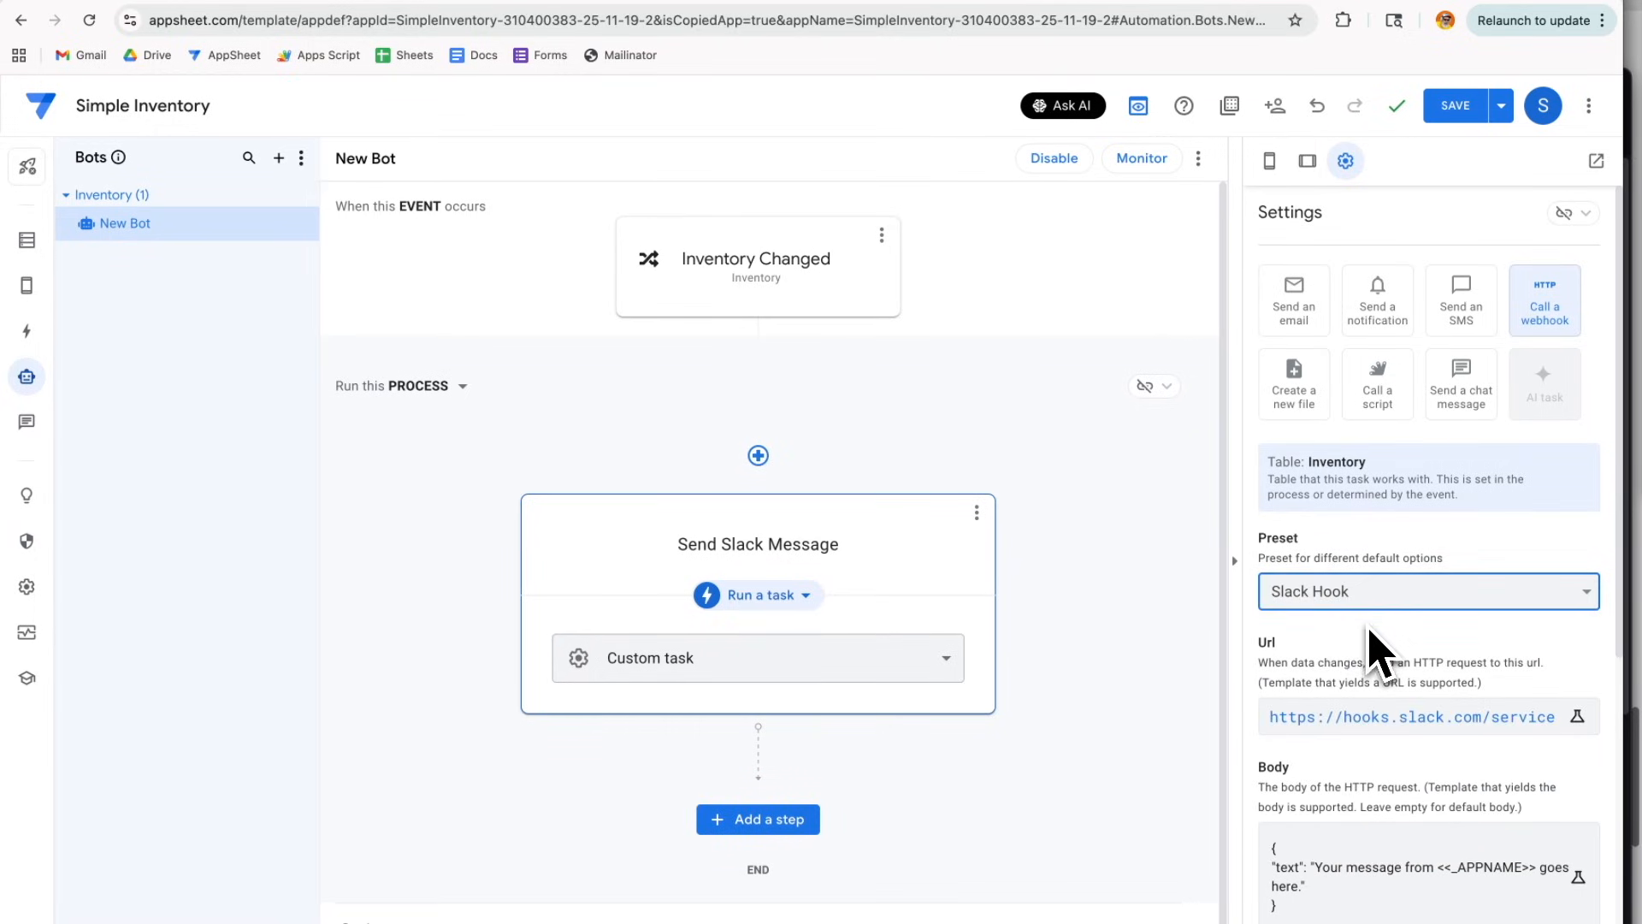
scroll(1370, 635, down, 5)
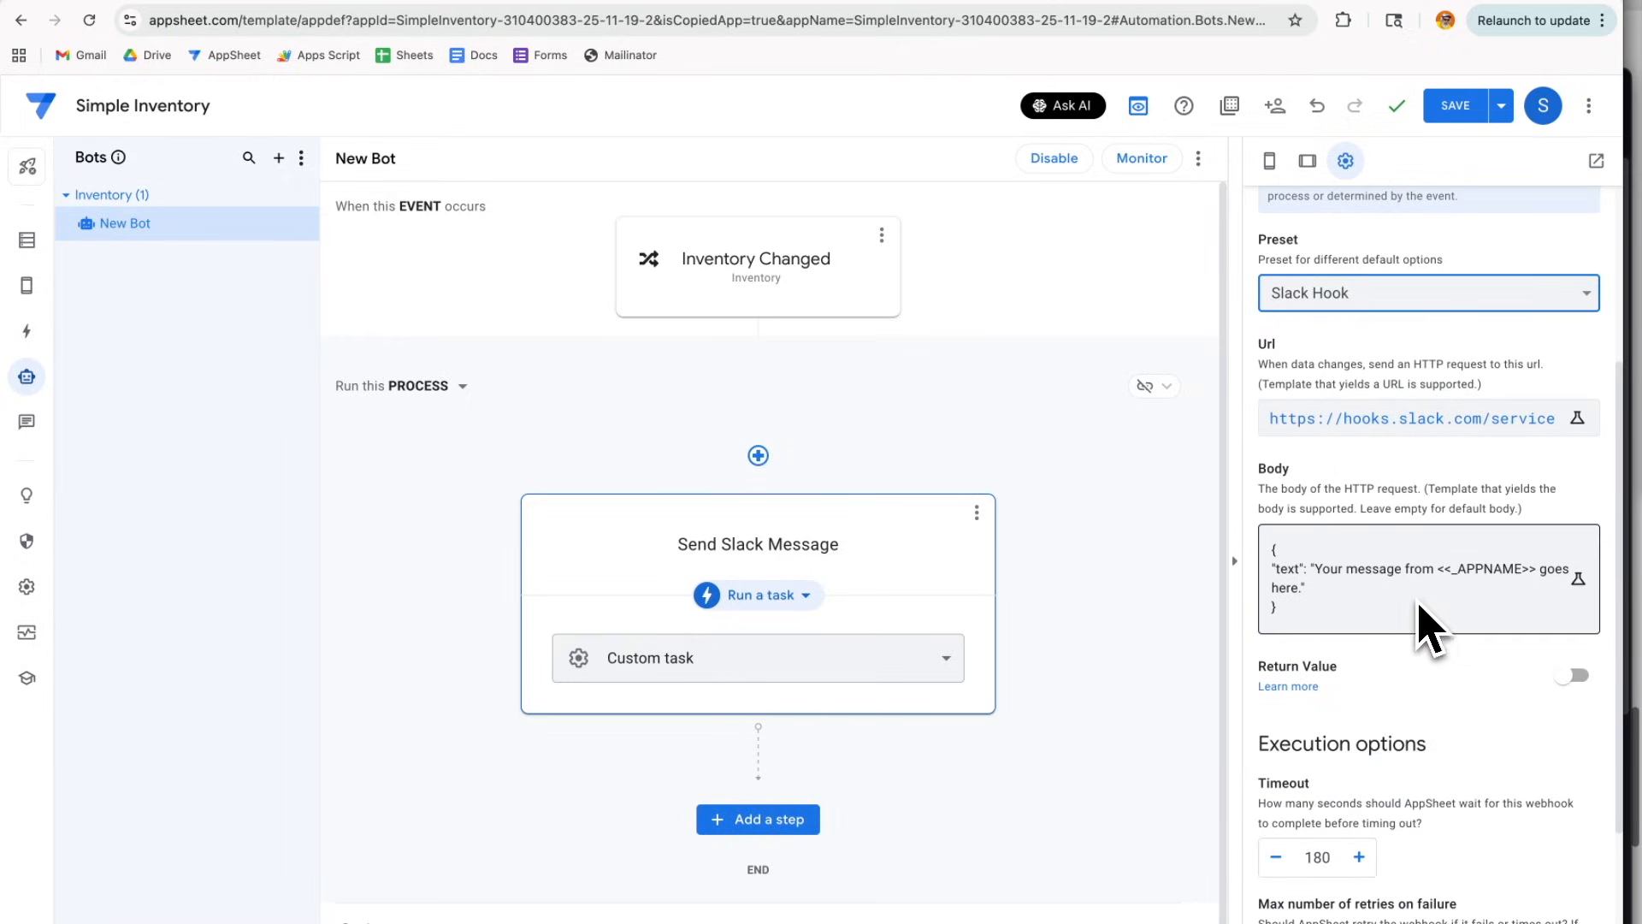
scroll(1411, 633, up, 2)
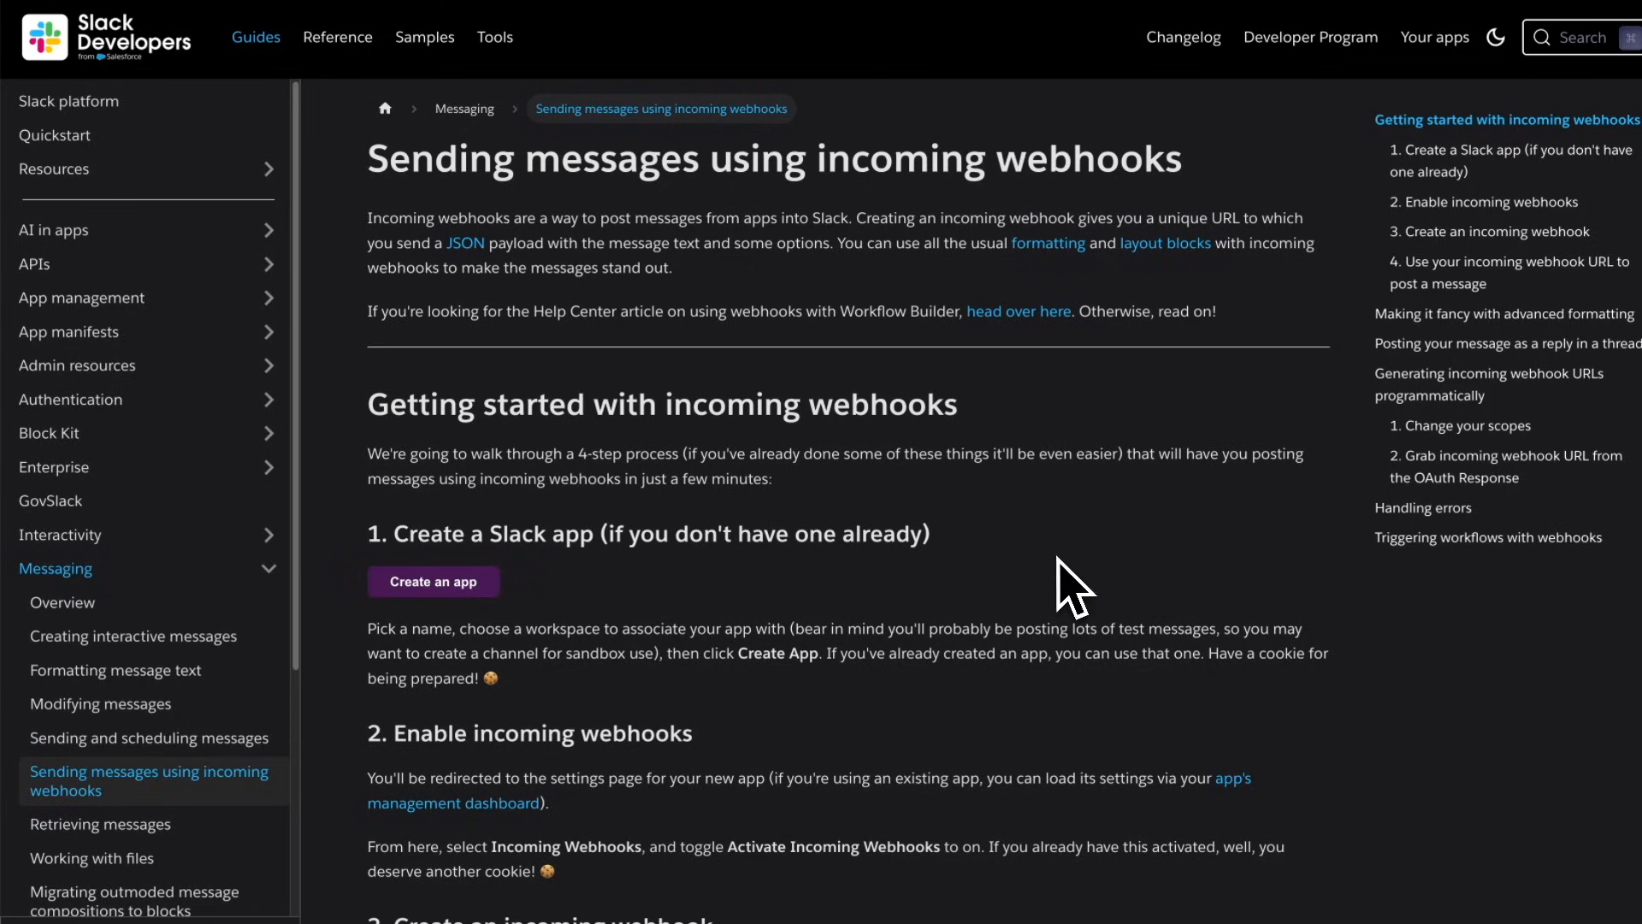
- From Slack's incoming webhooks guide, create a Slack app from scratch named "Inventory Notification" in the Pliable Matter LLC workspace
click(440, 578)
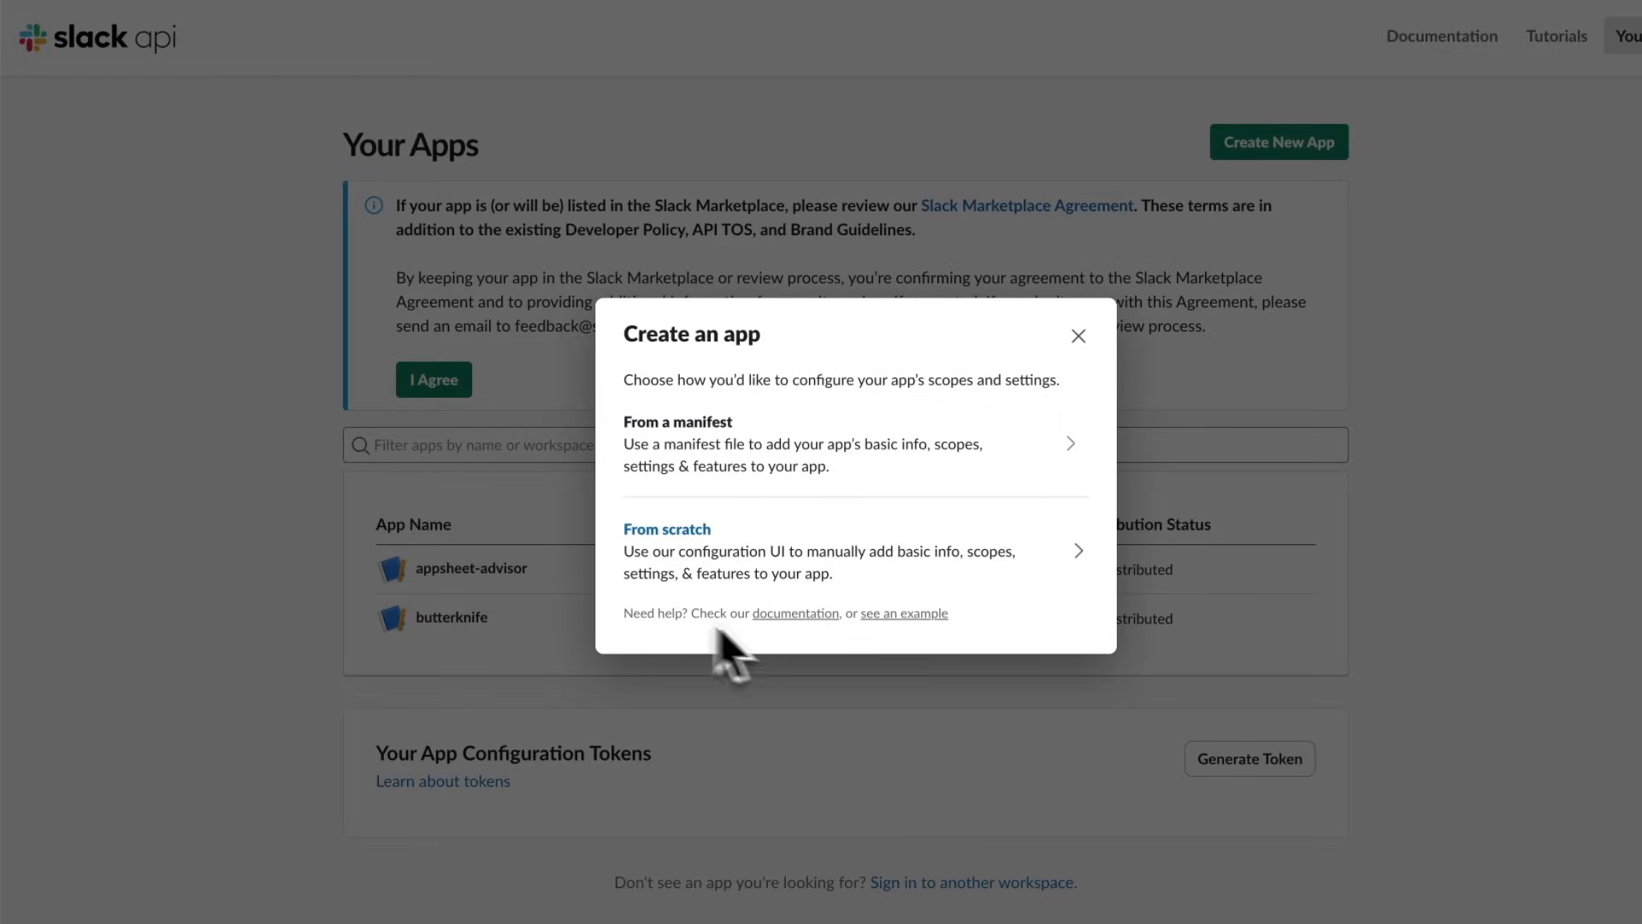
click(698, 558)
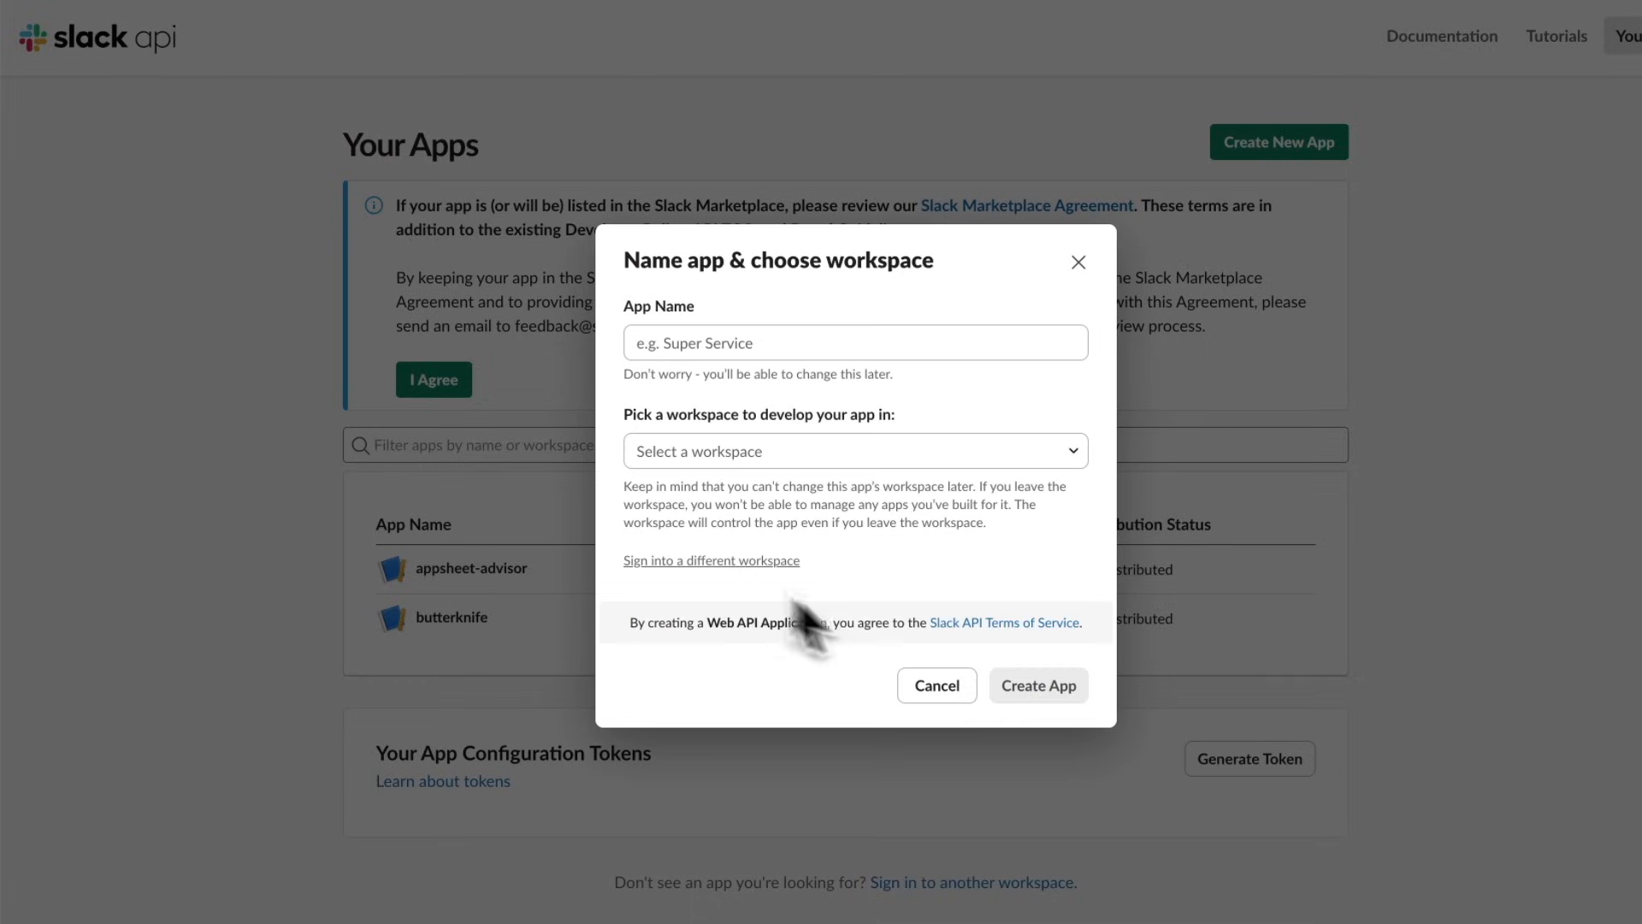
click(771, 342)
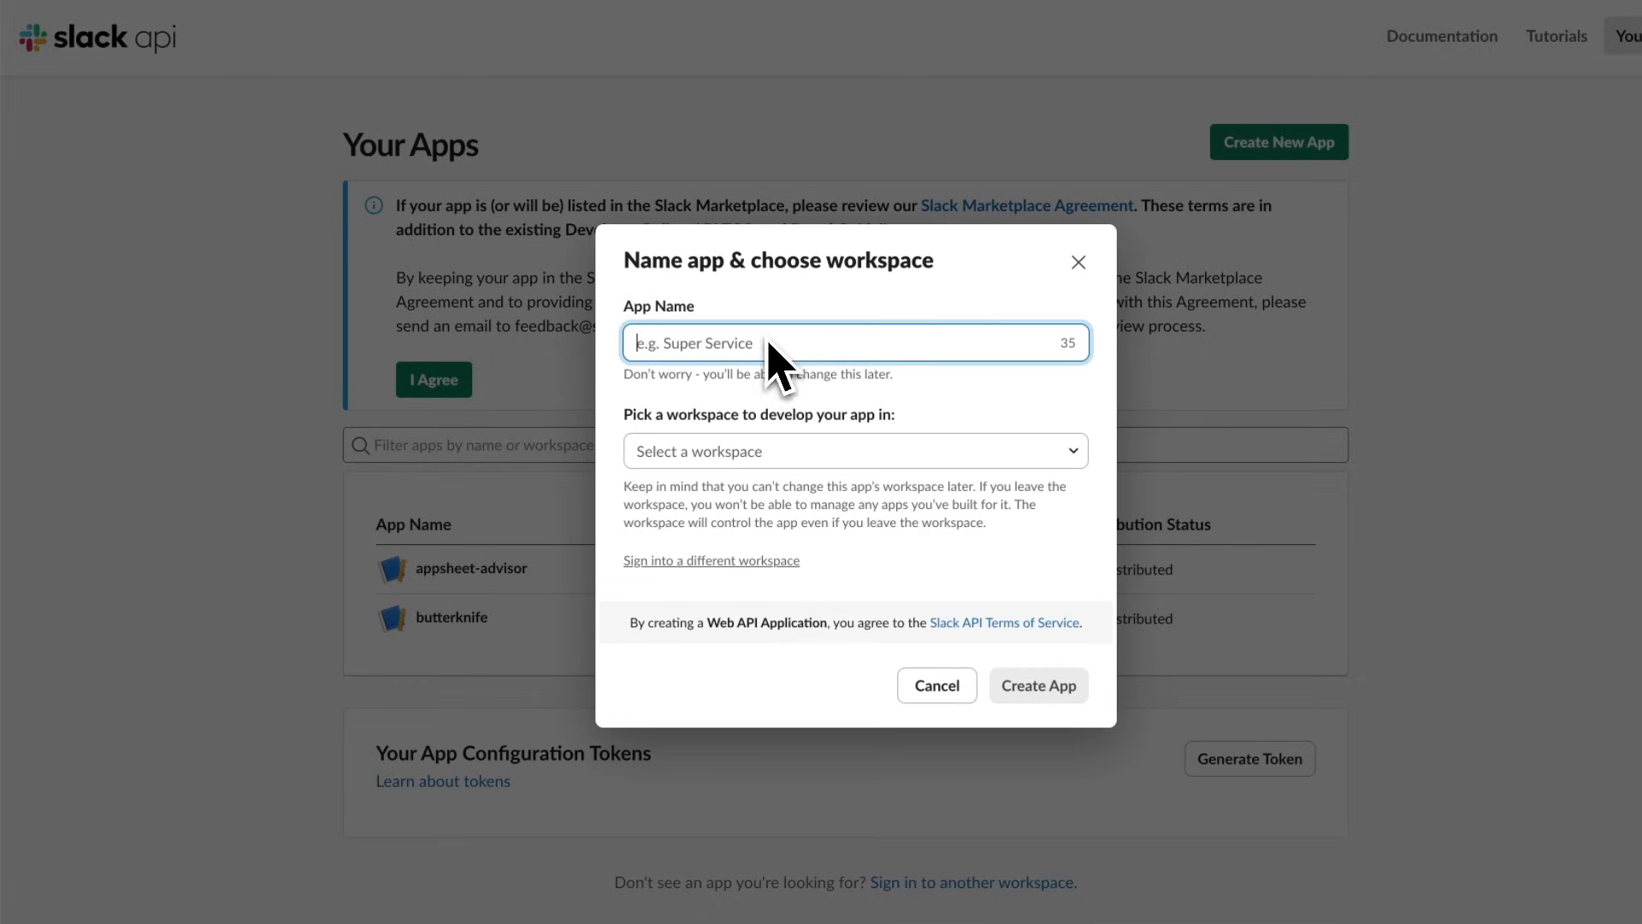
text(Inventor)
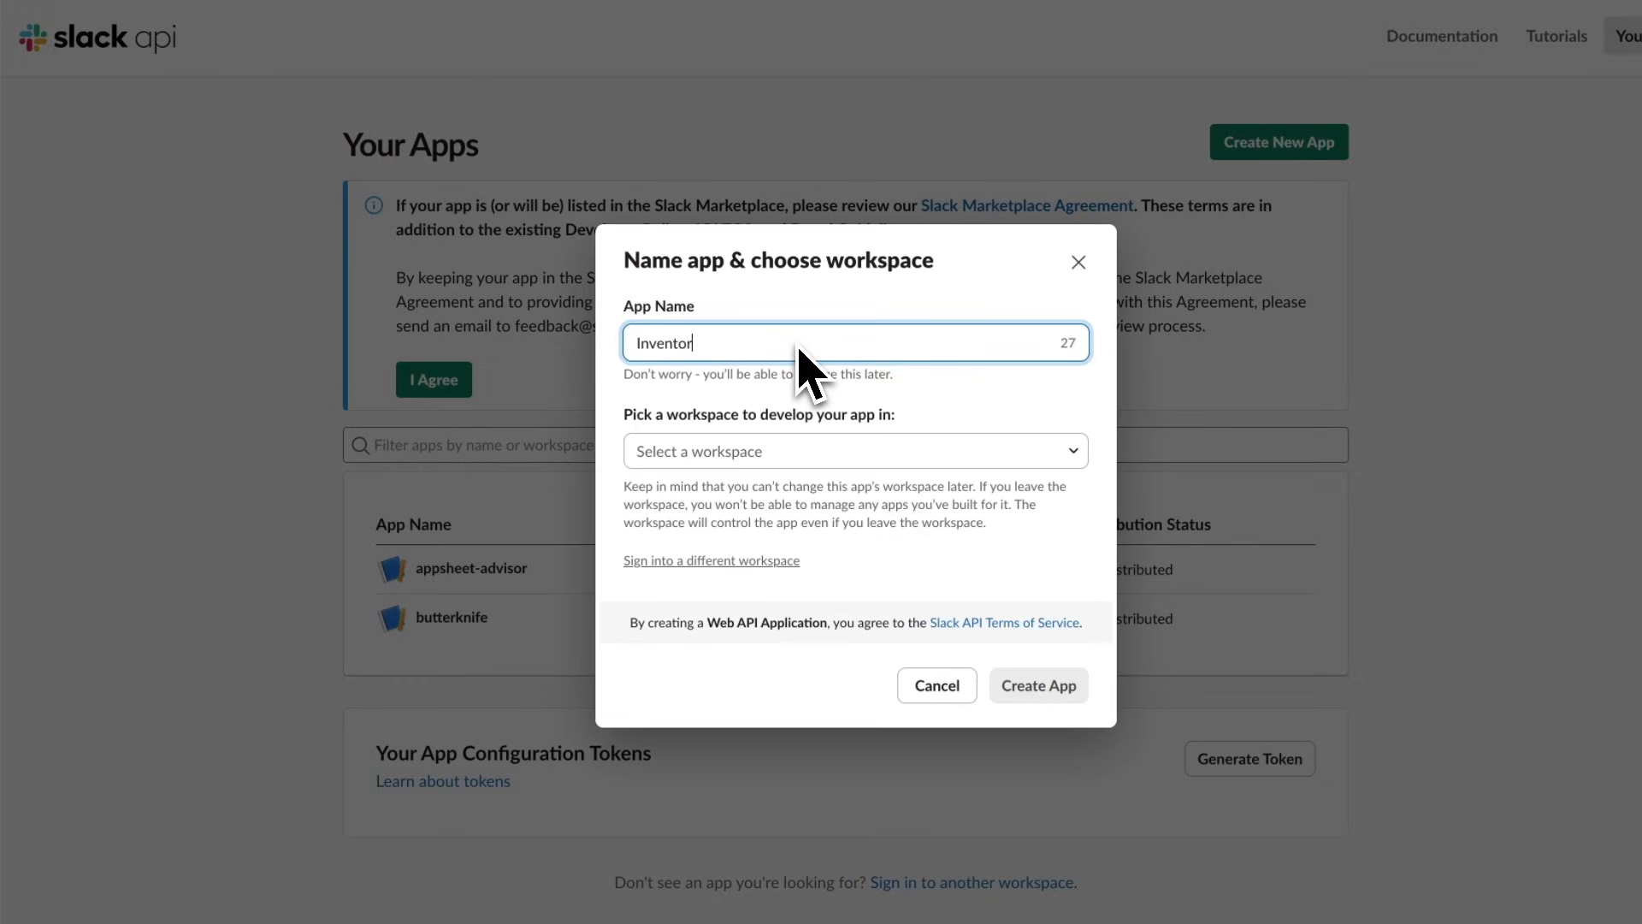
text(y Notification)
click(888, 535)
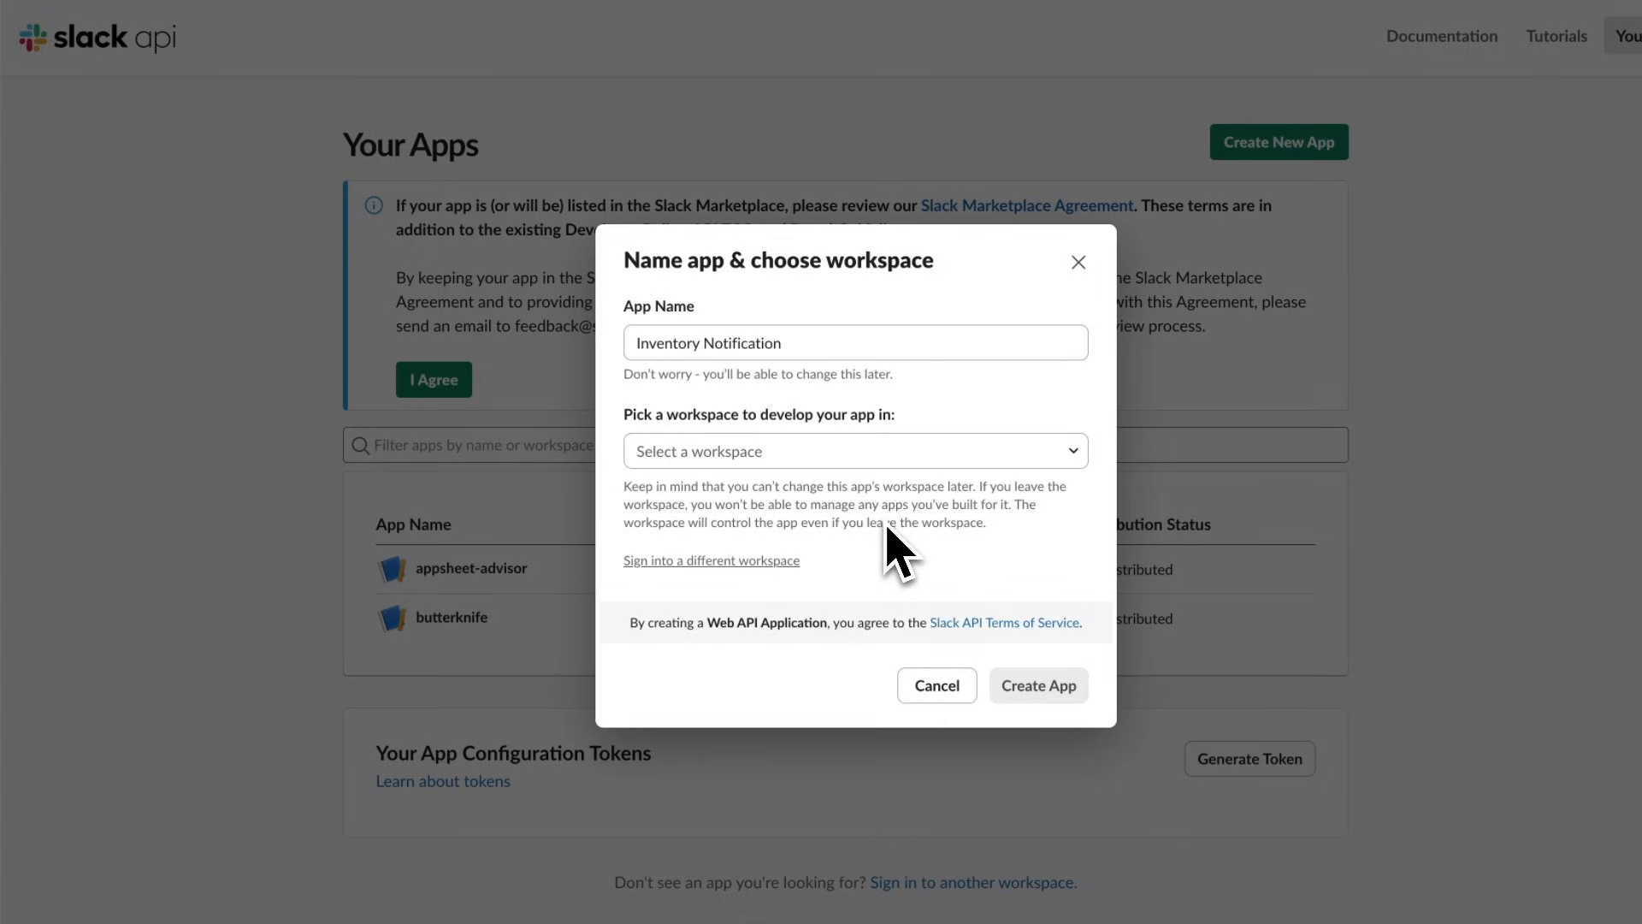
click(804, 459)
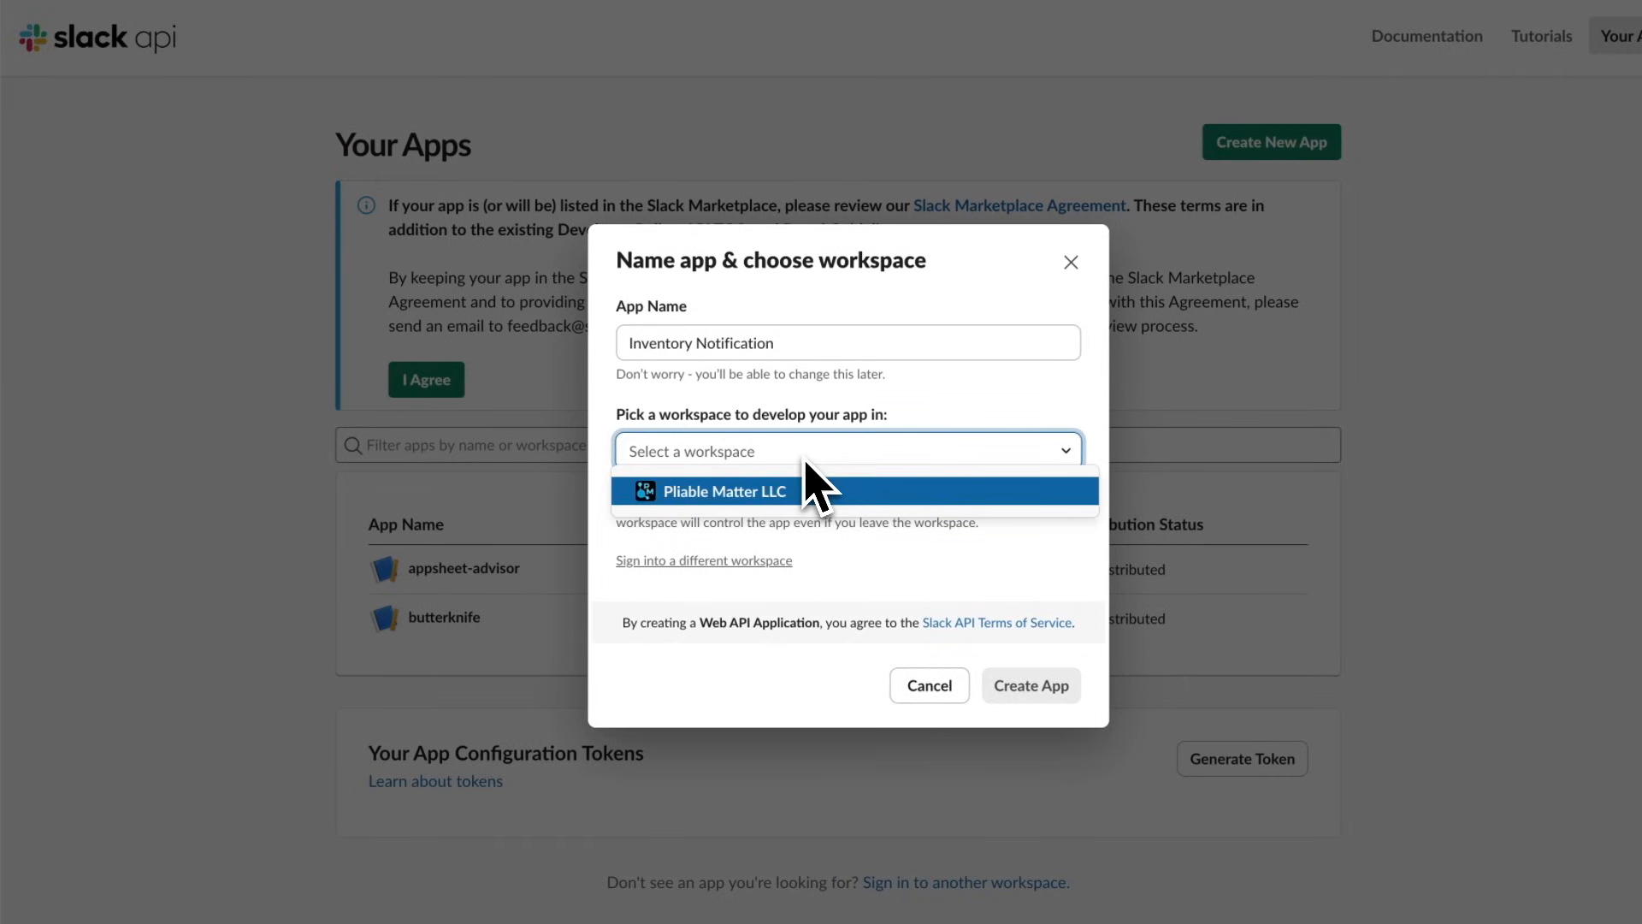
click(760, 498)
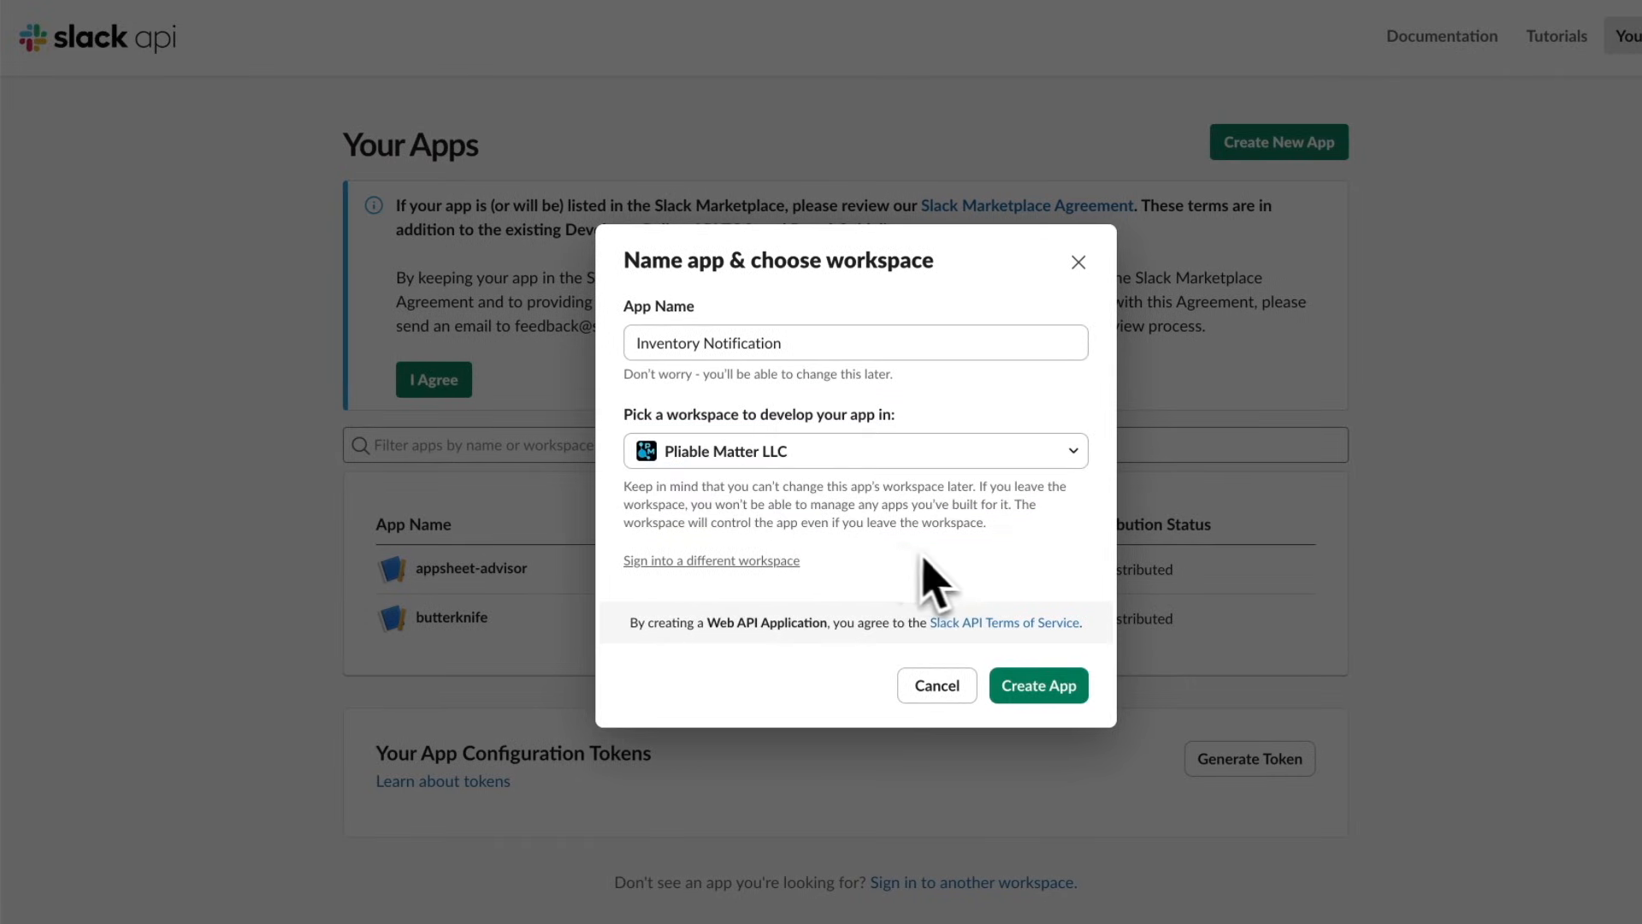
click(1040, 689)
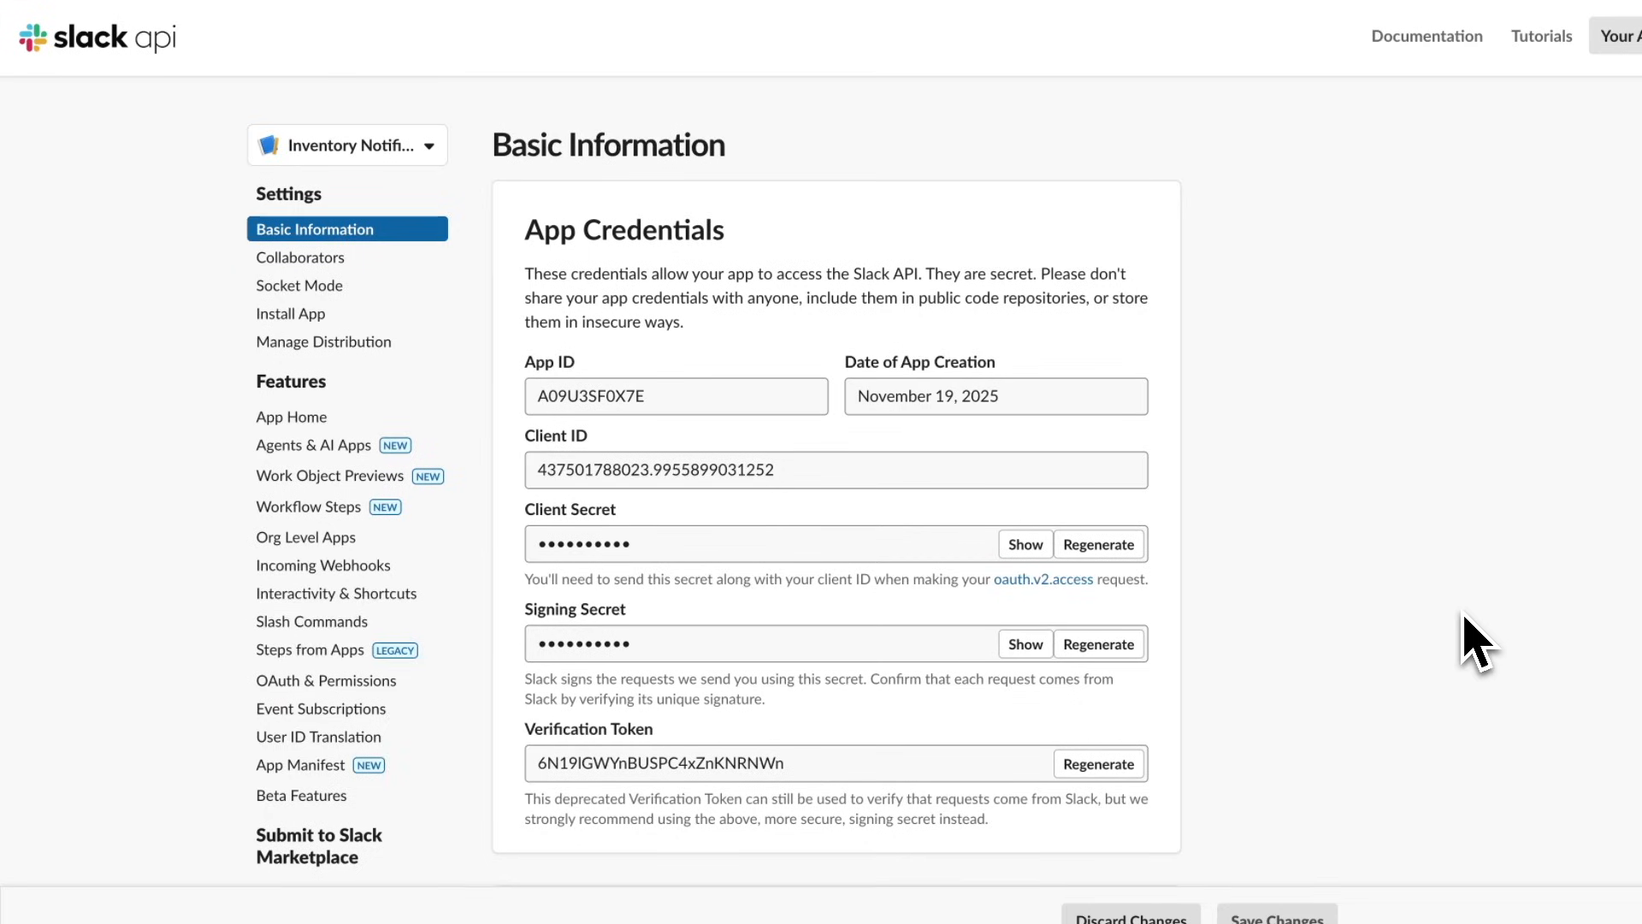
- Activate incoming webhooks for the Inventory Notification app
click(323, 568)
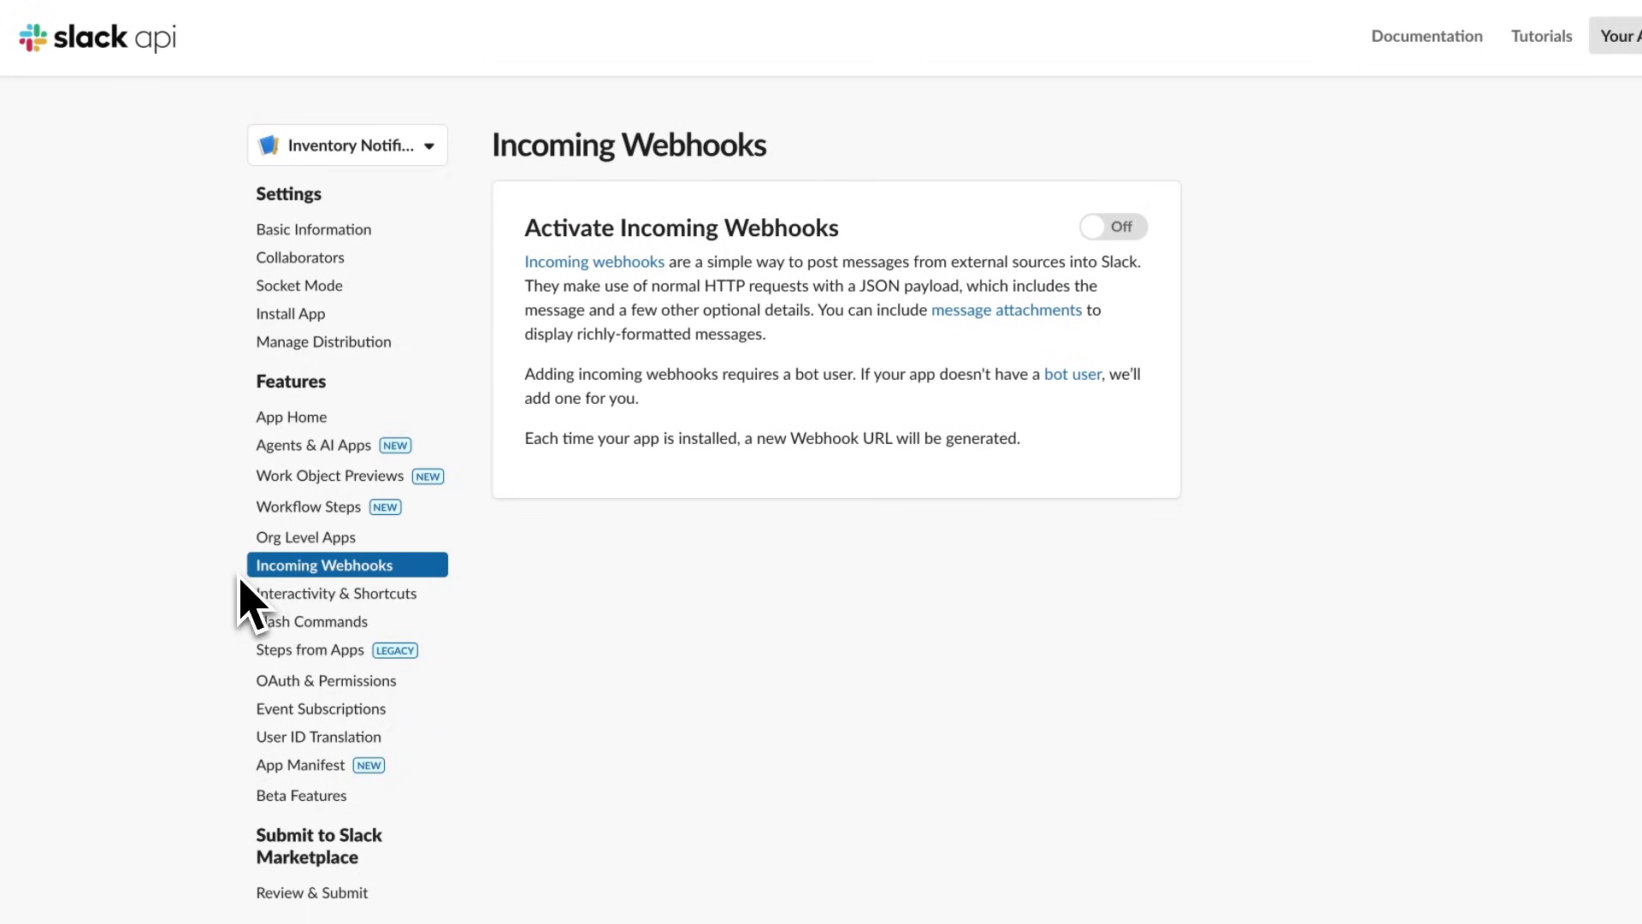
click(1115, 232)
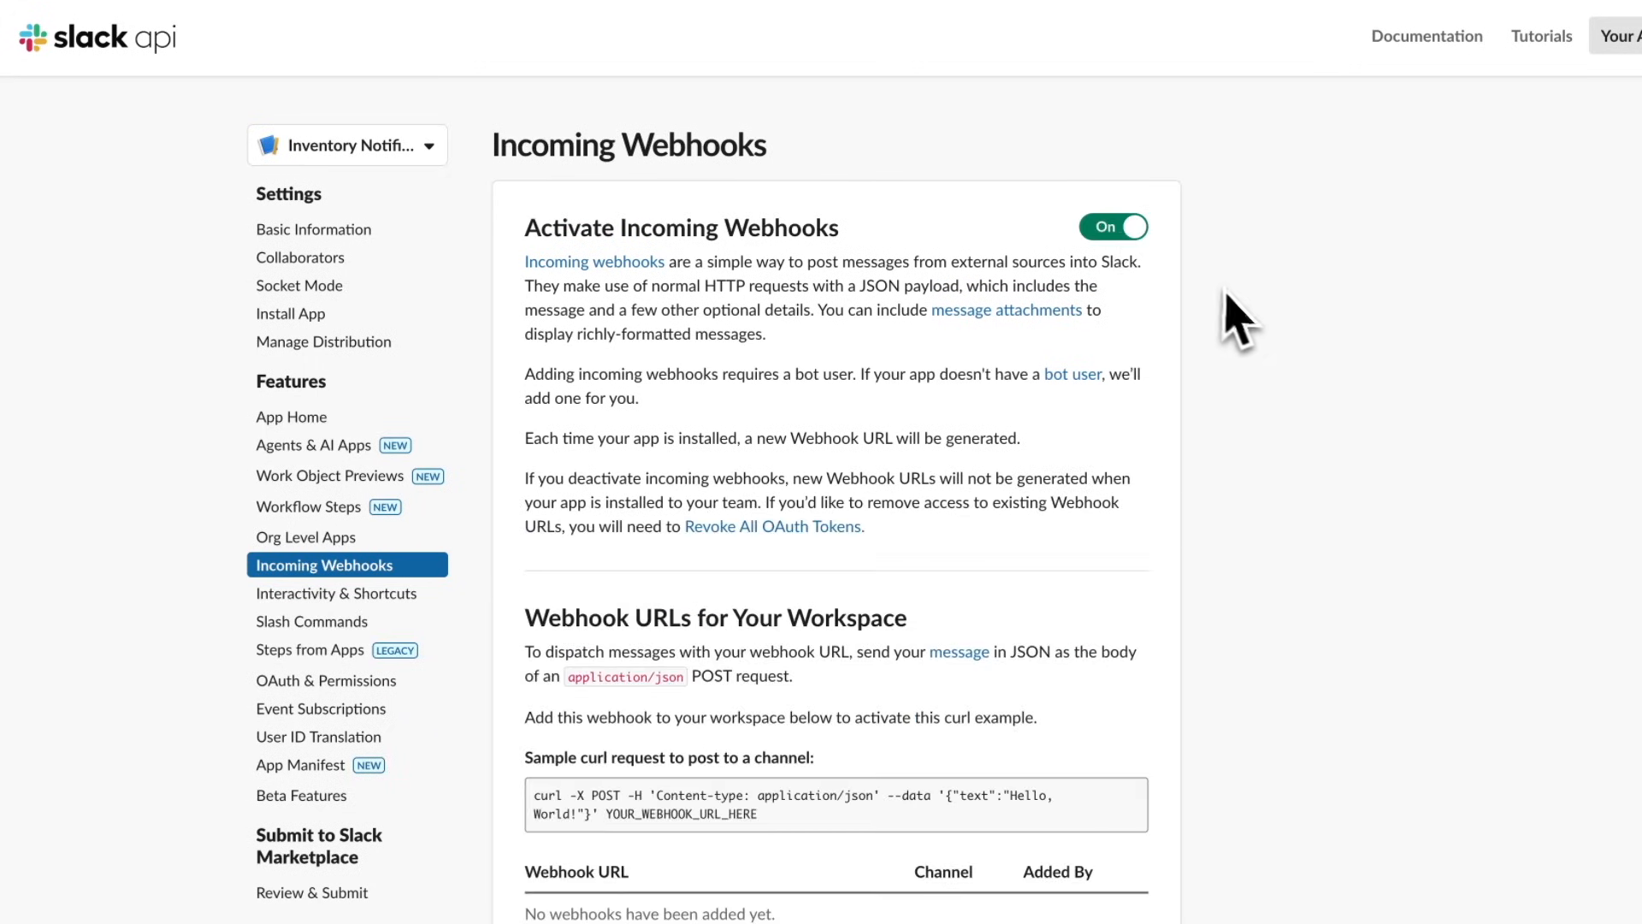
scroll(1240, 393, down, 2)
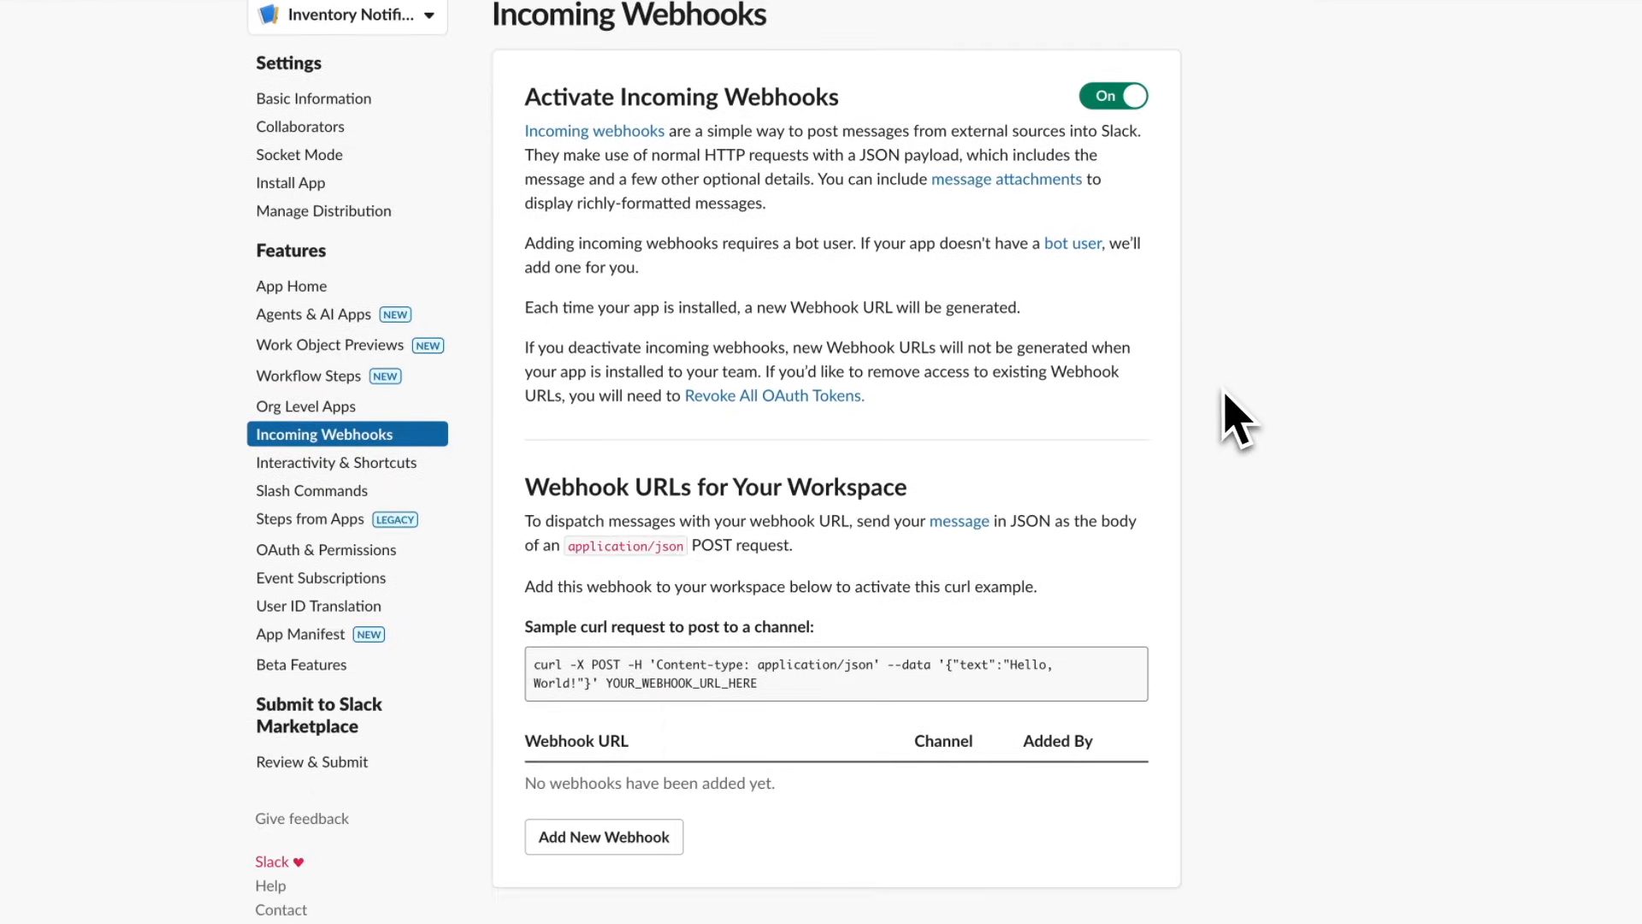
scroll(1232, 421, down, 1)
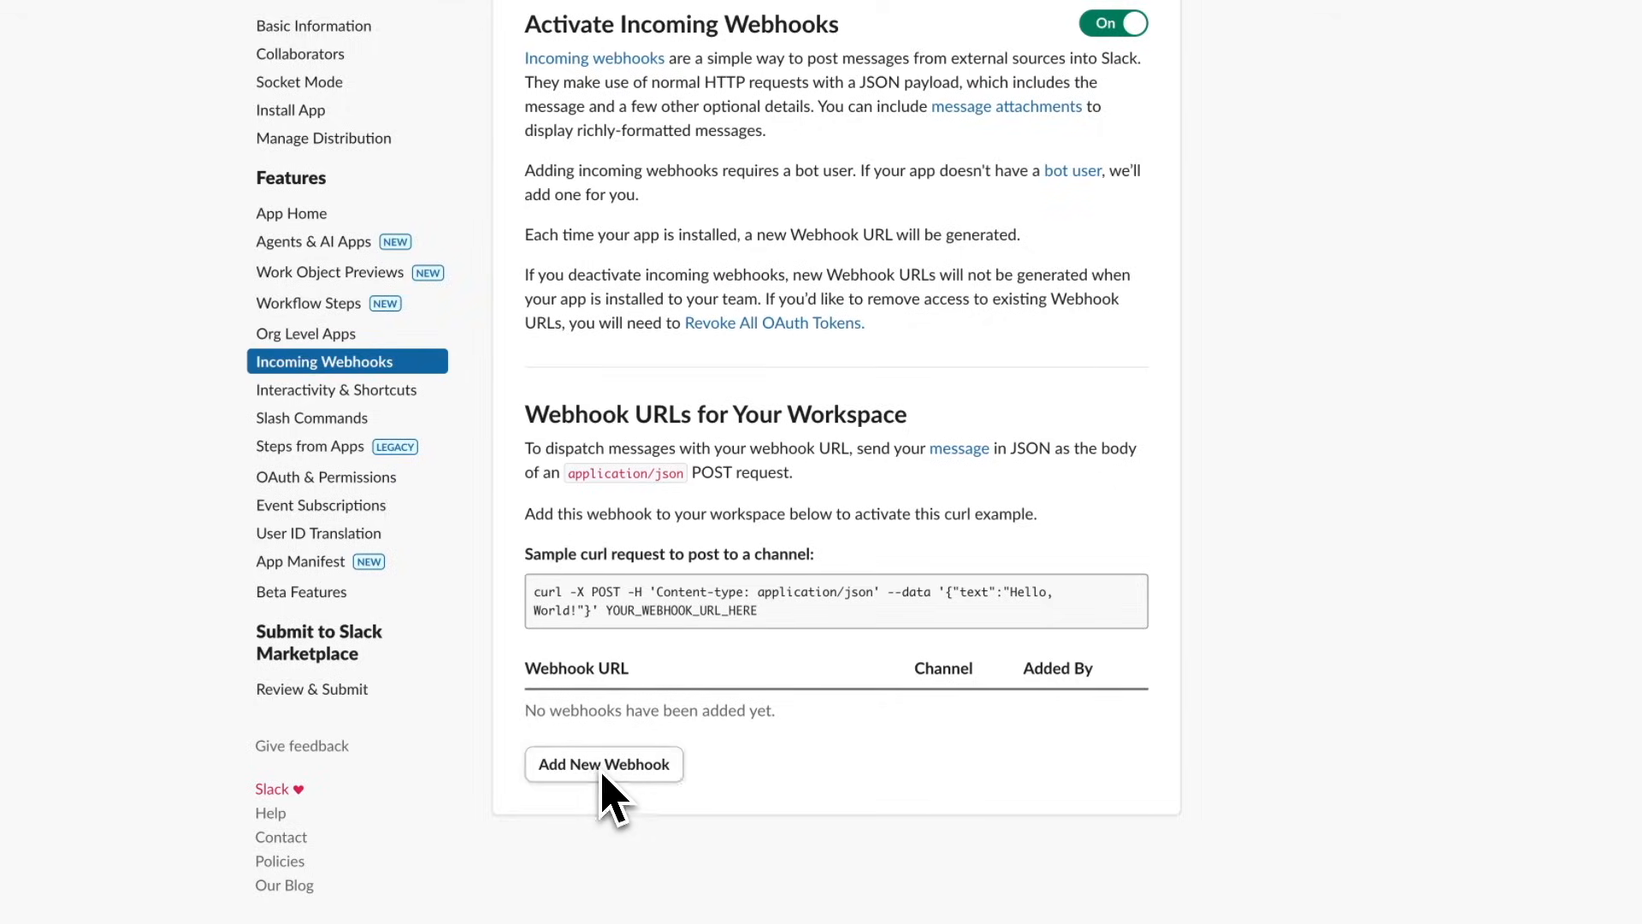
- Add a new webhook to the workspace, check the channel in Slack, and install the app with inventory-alerts as the webhook channel
click(604, 774)
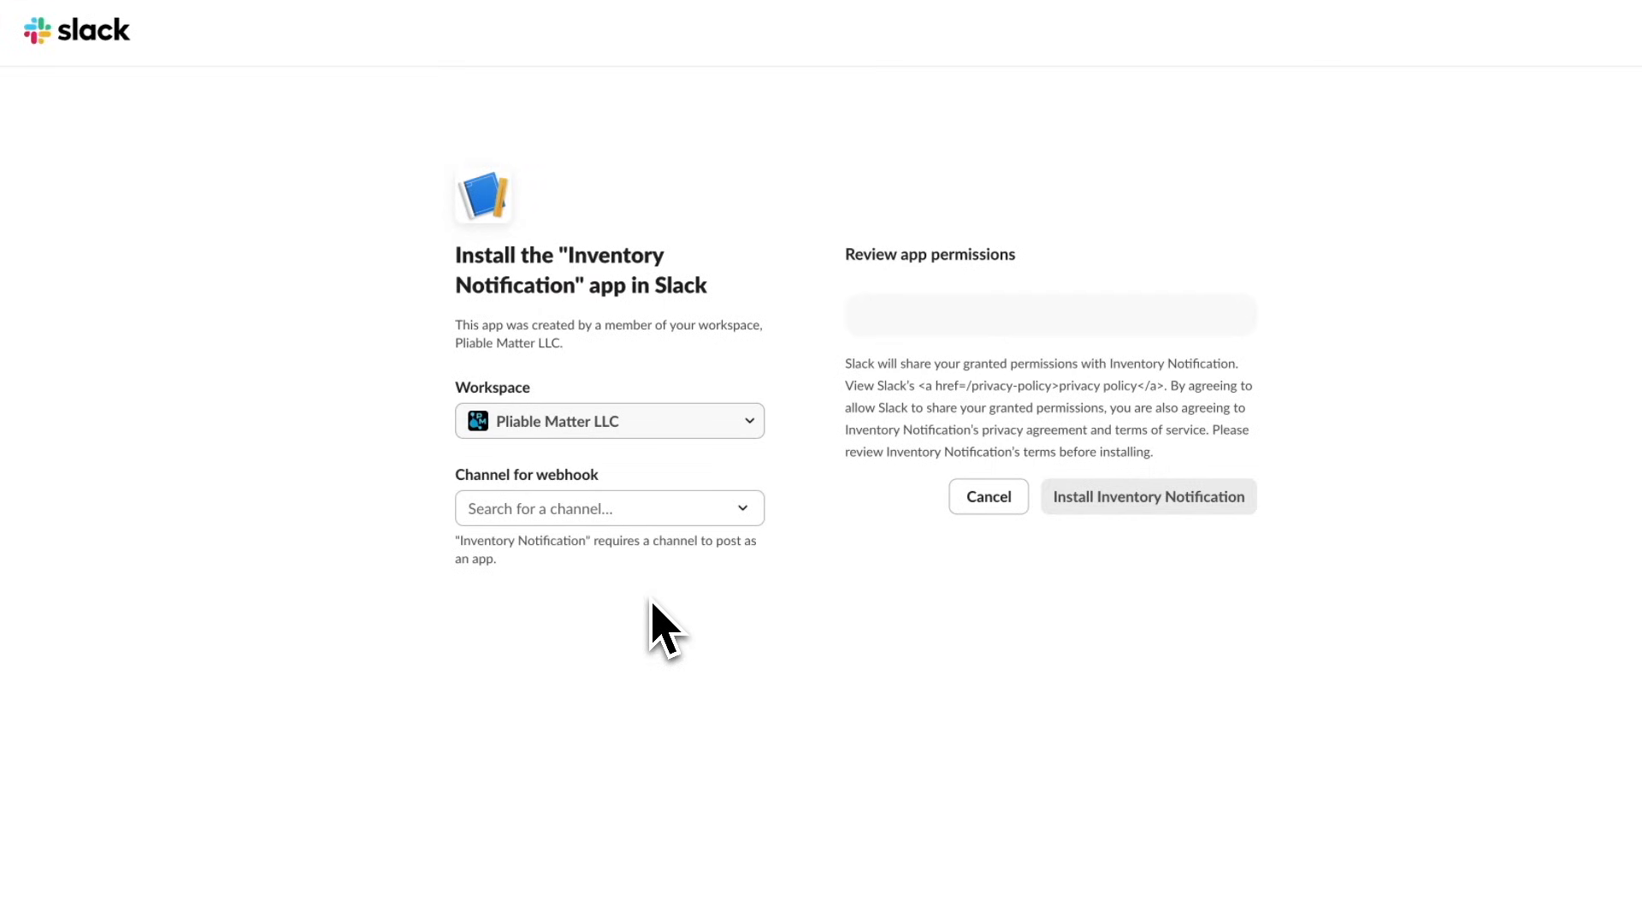
key(super+Tab)
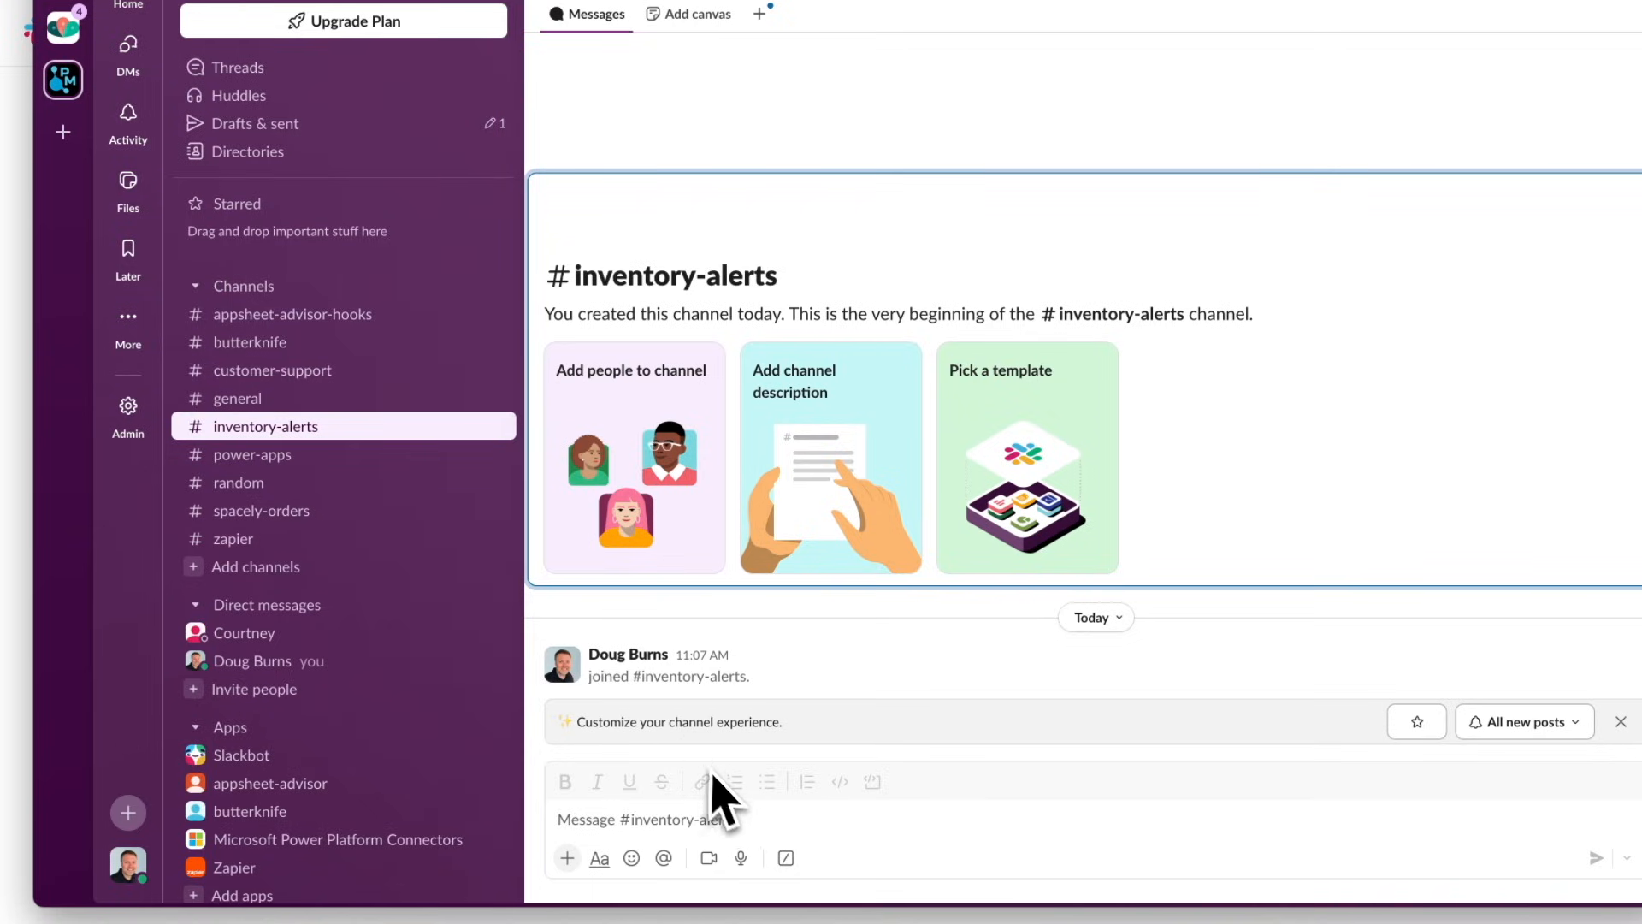
key(super+Tab)
key(super+Tab)
key(shift+super+Tab)
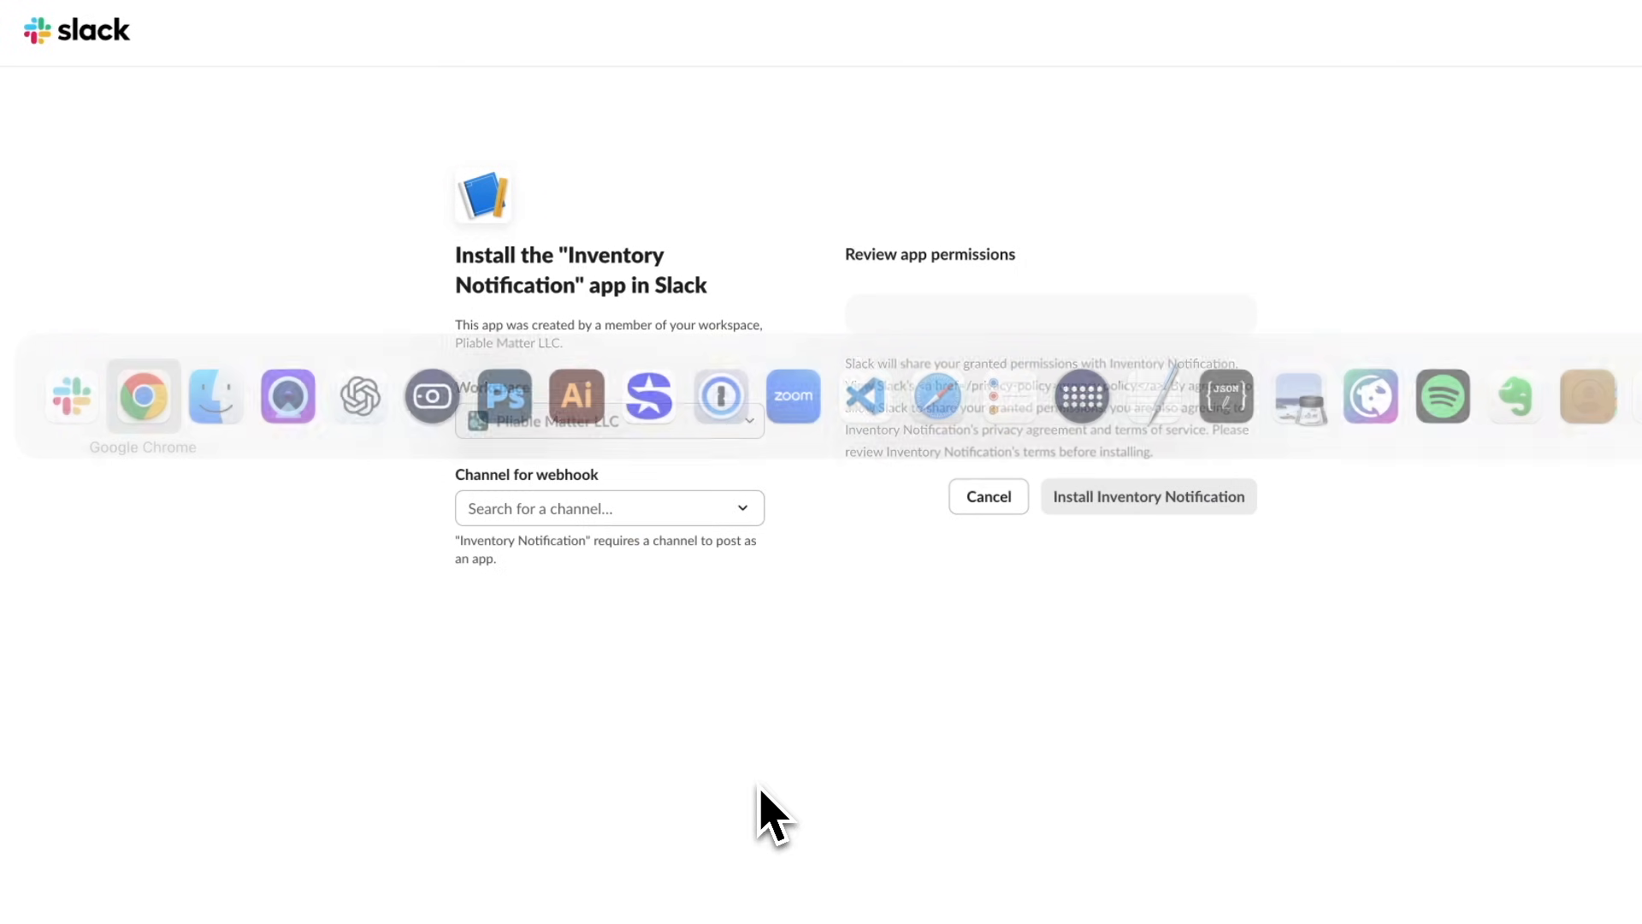
click(625, 518)
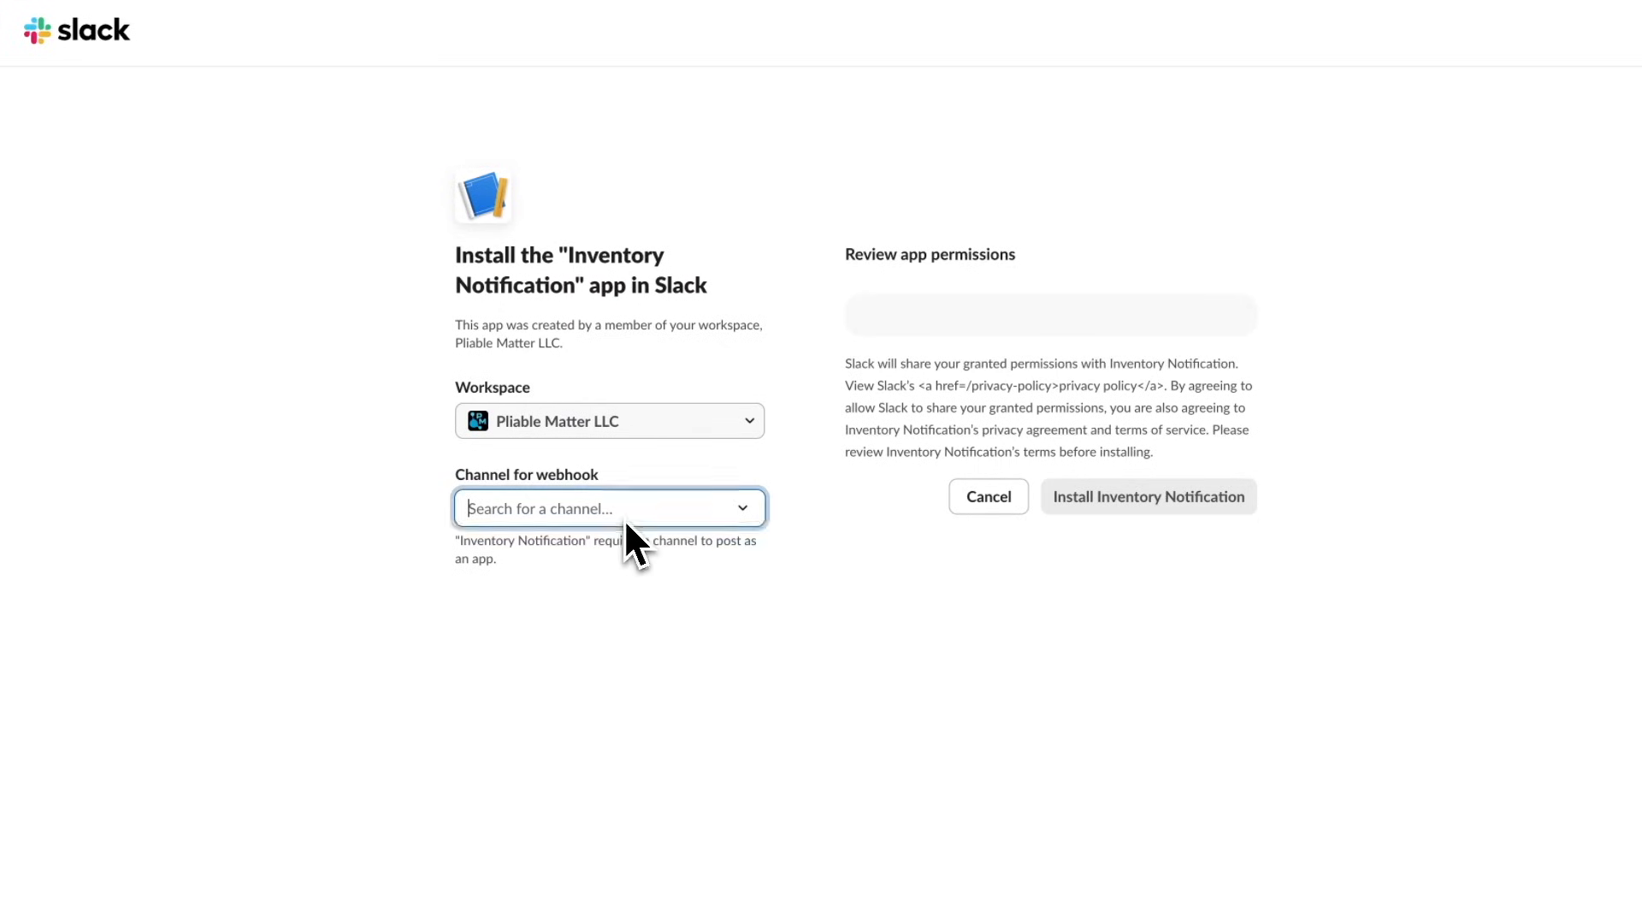
text(in)
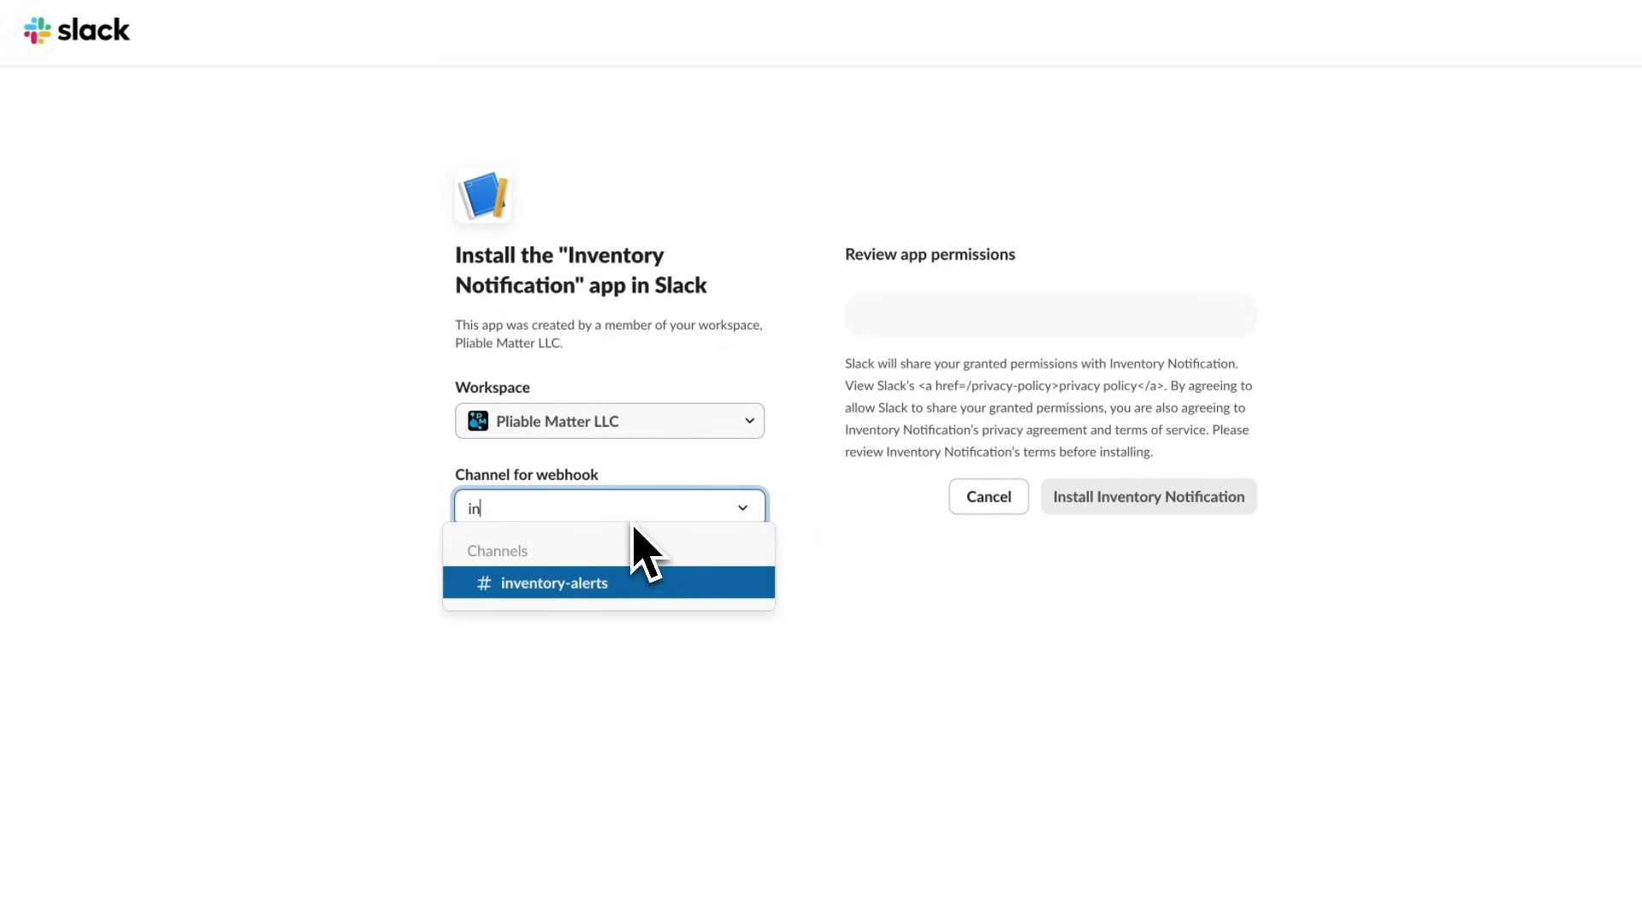
click(598, 591)
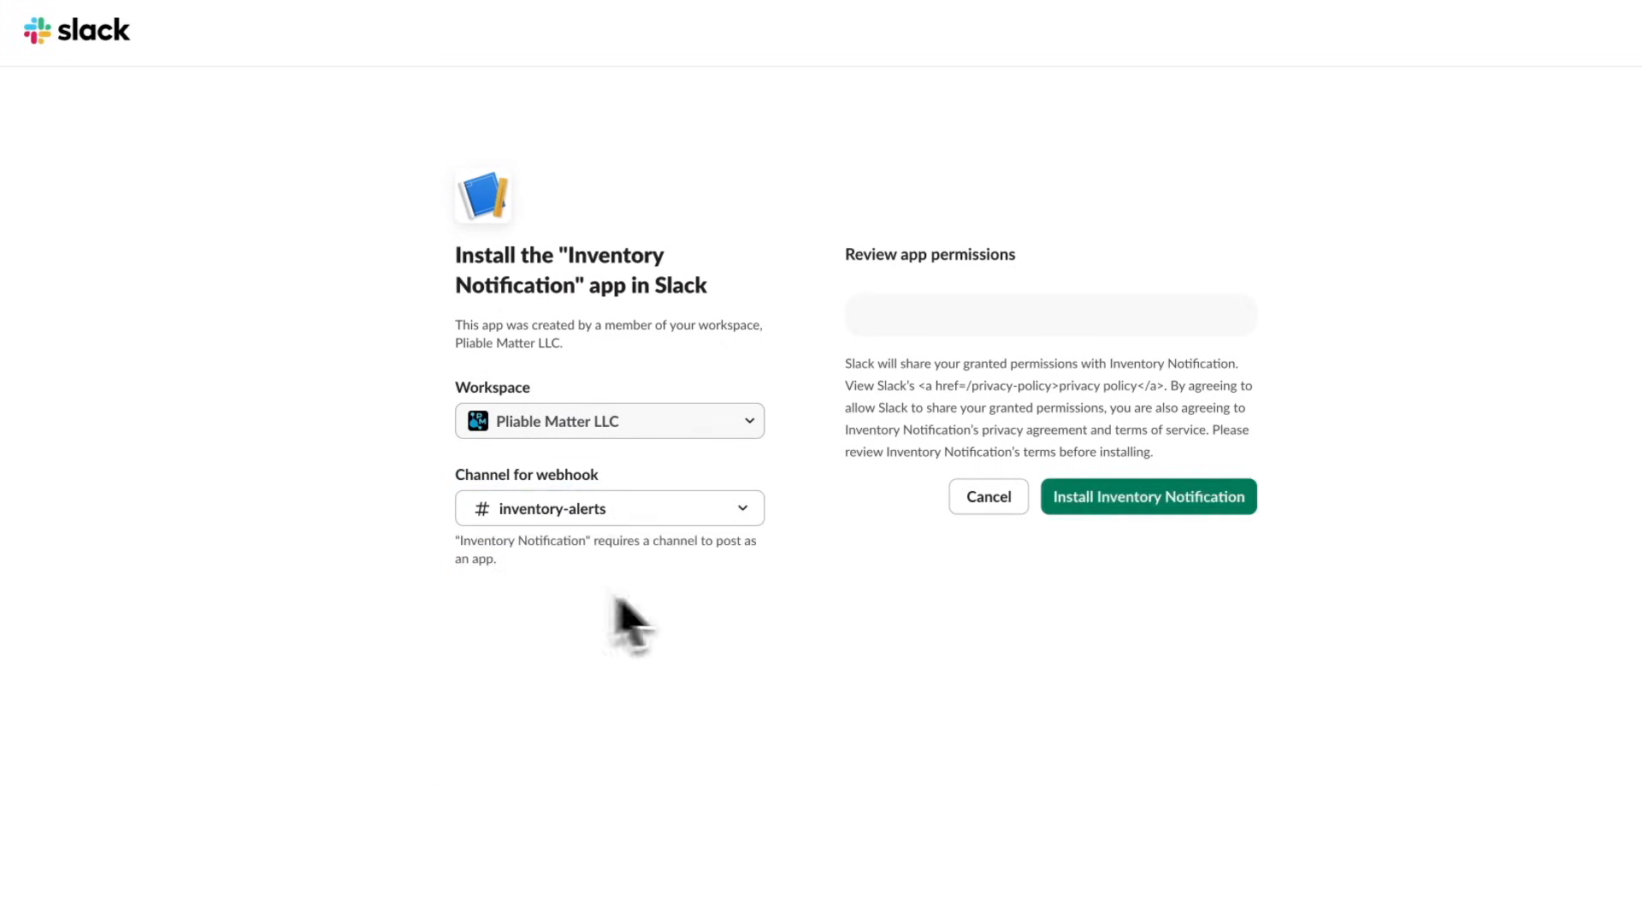
click(1164, 506)
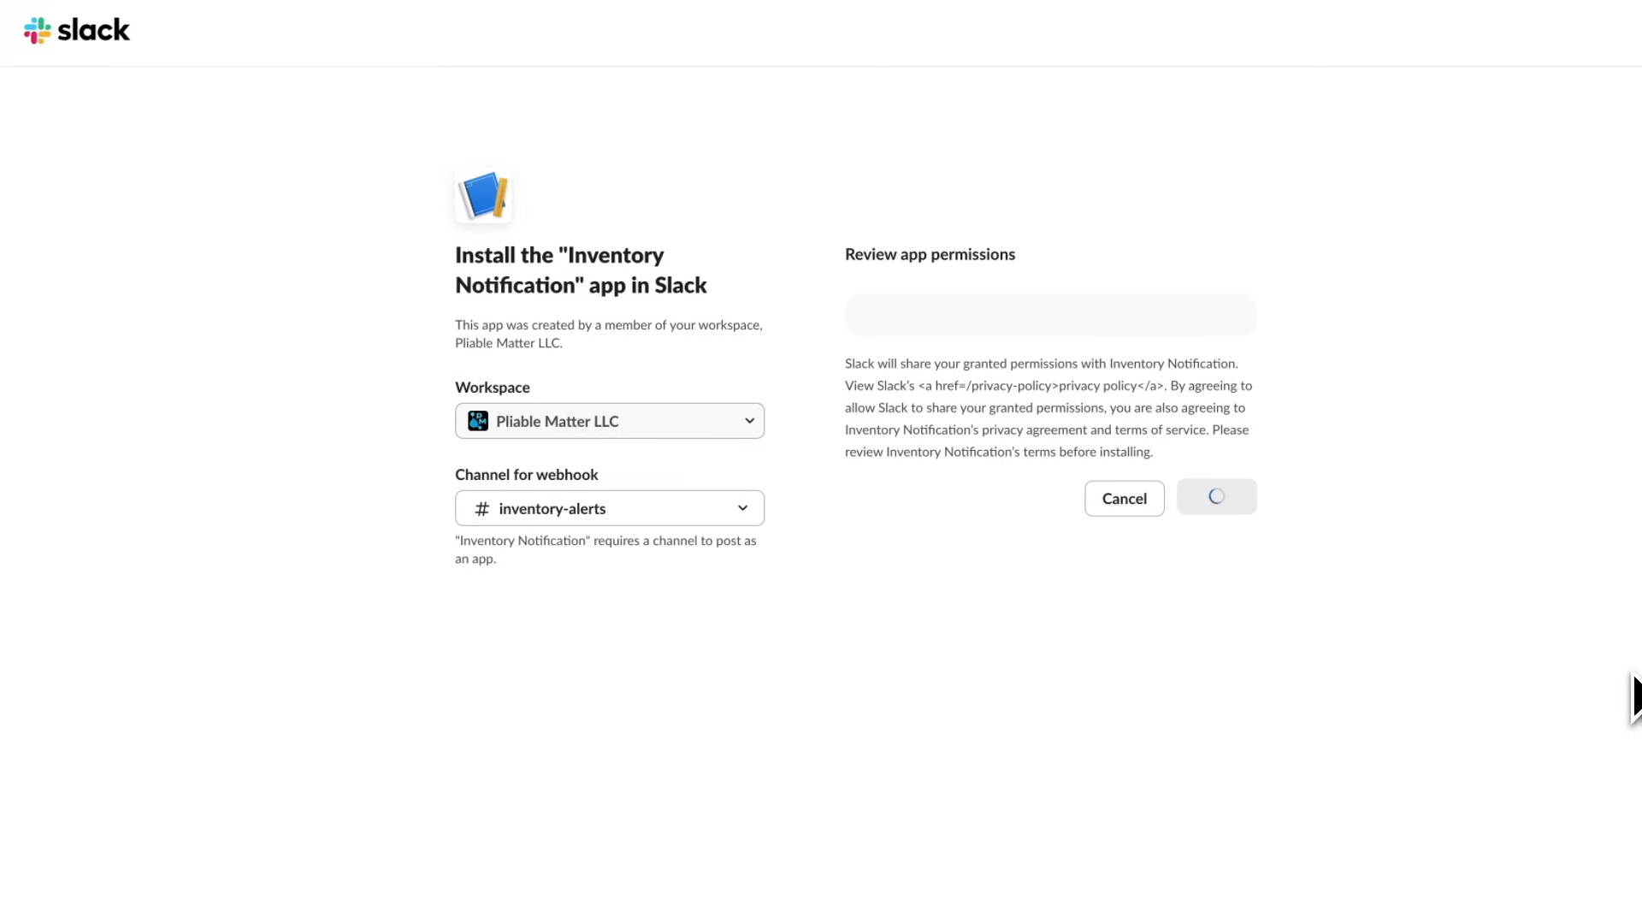
- Copy the webhook URL listed for the #inventory-alerts channel
scroll(1500, 679, down, 1)
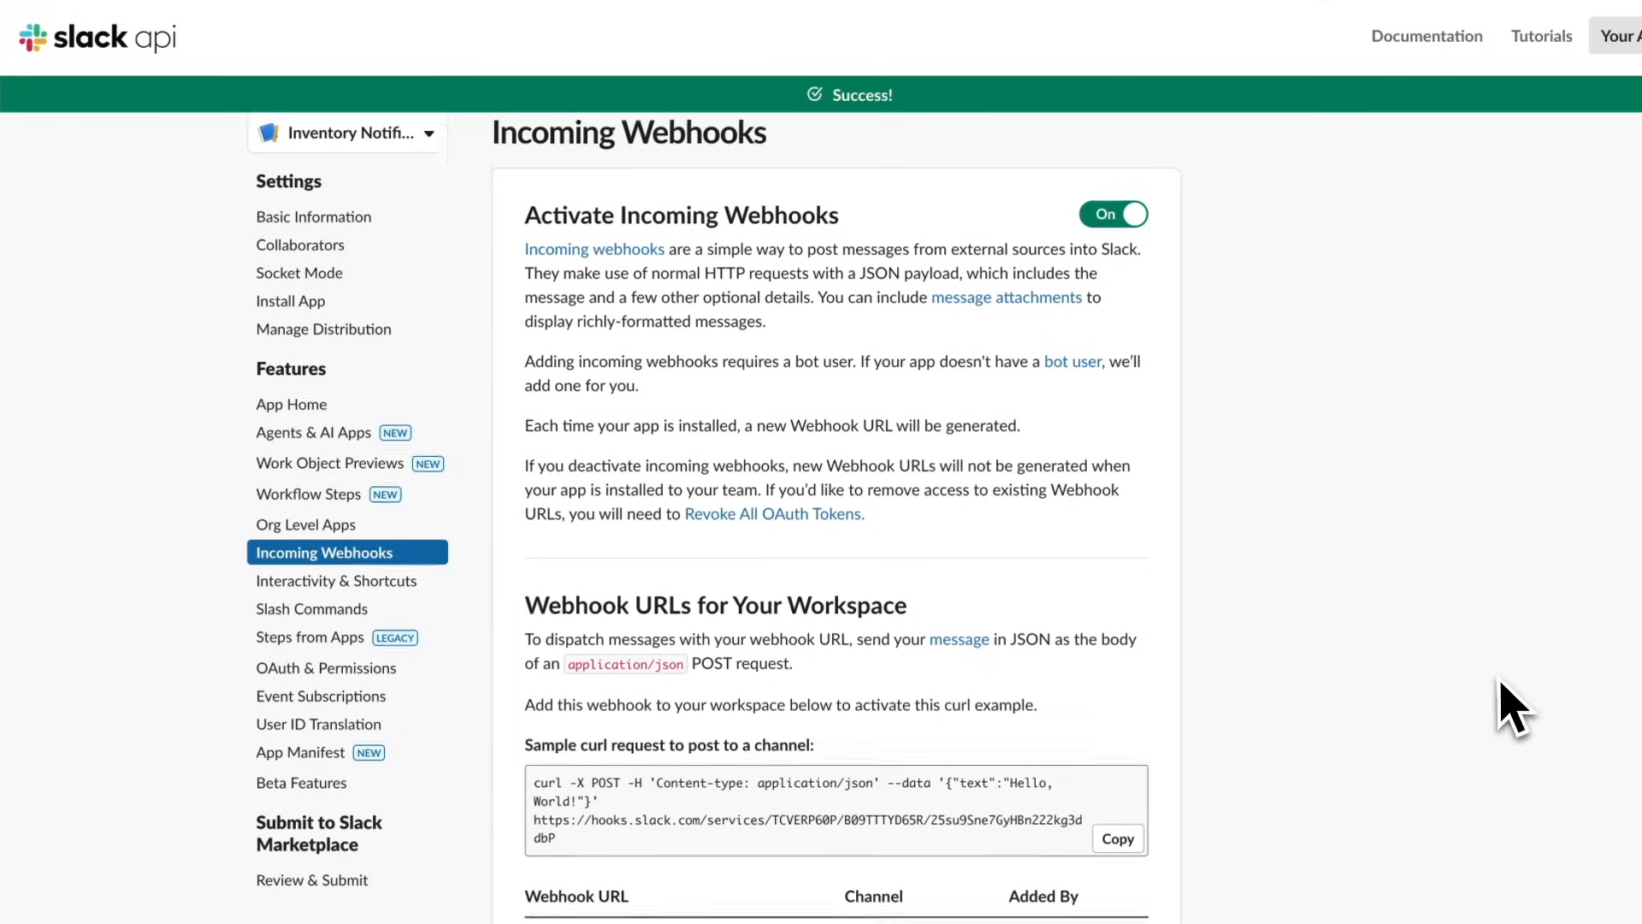
scroll(1511, 707, down, 3)
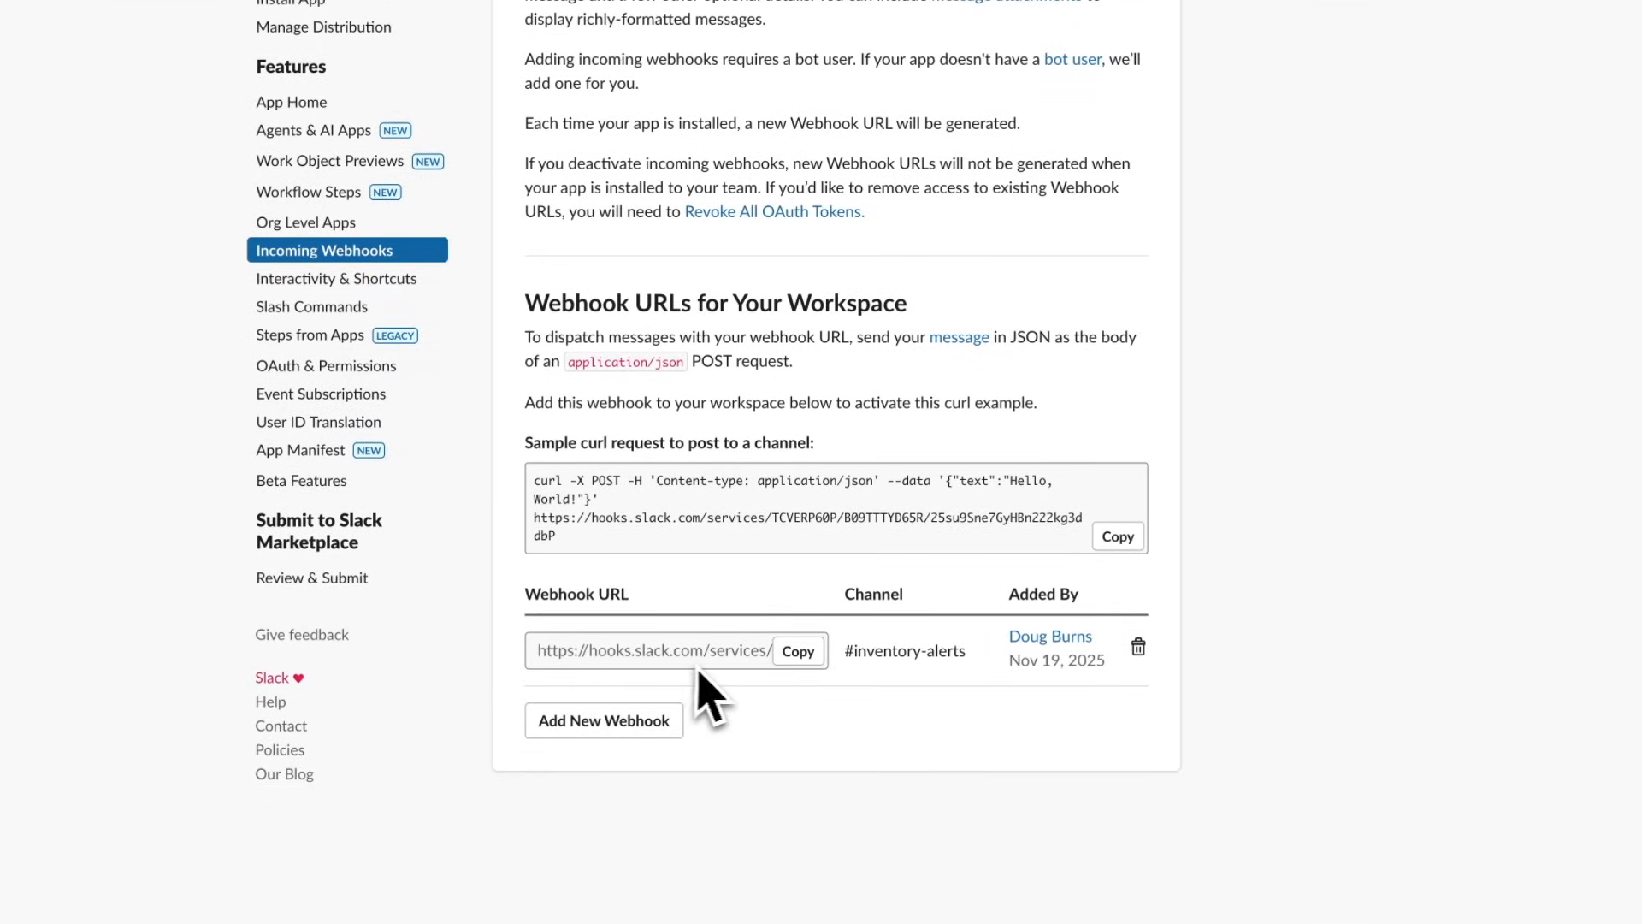
click(805, 656)
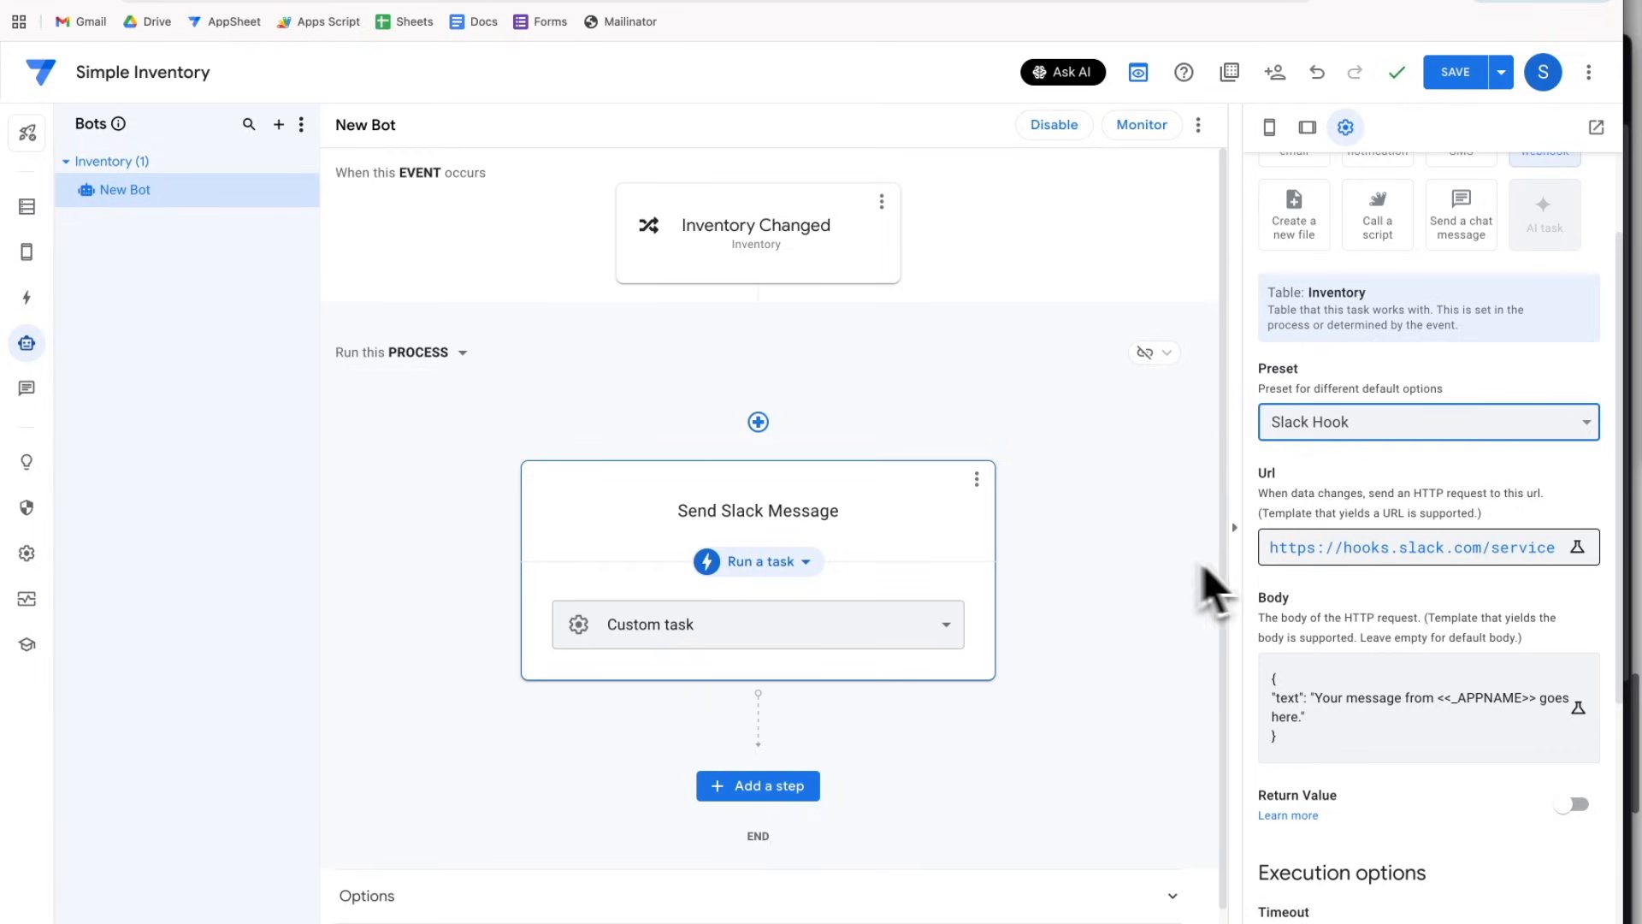
- Replace the placeholder Url of the Send Slack Message webhook task with the copied Slack webhook URL and save it
click(1452, 555)
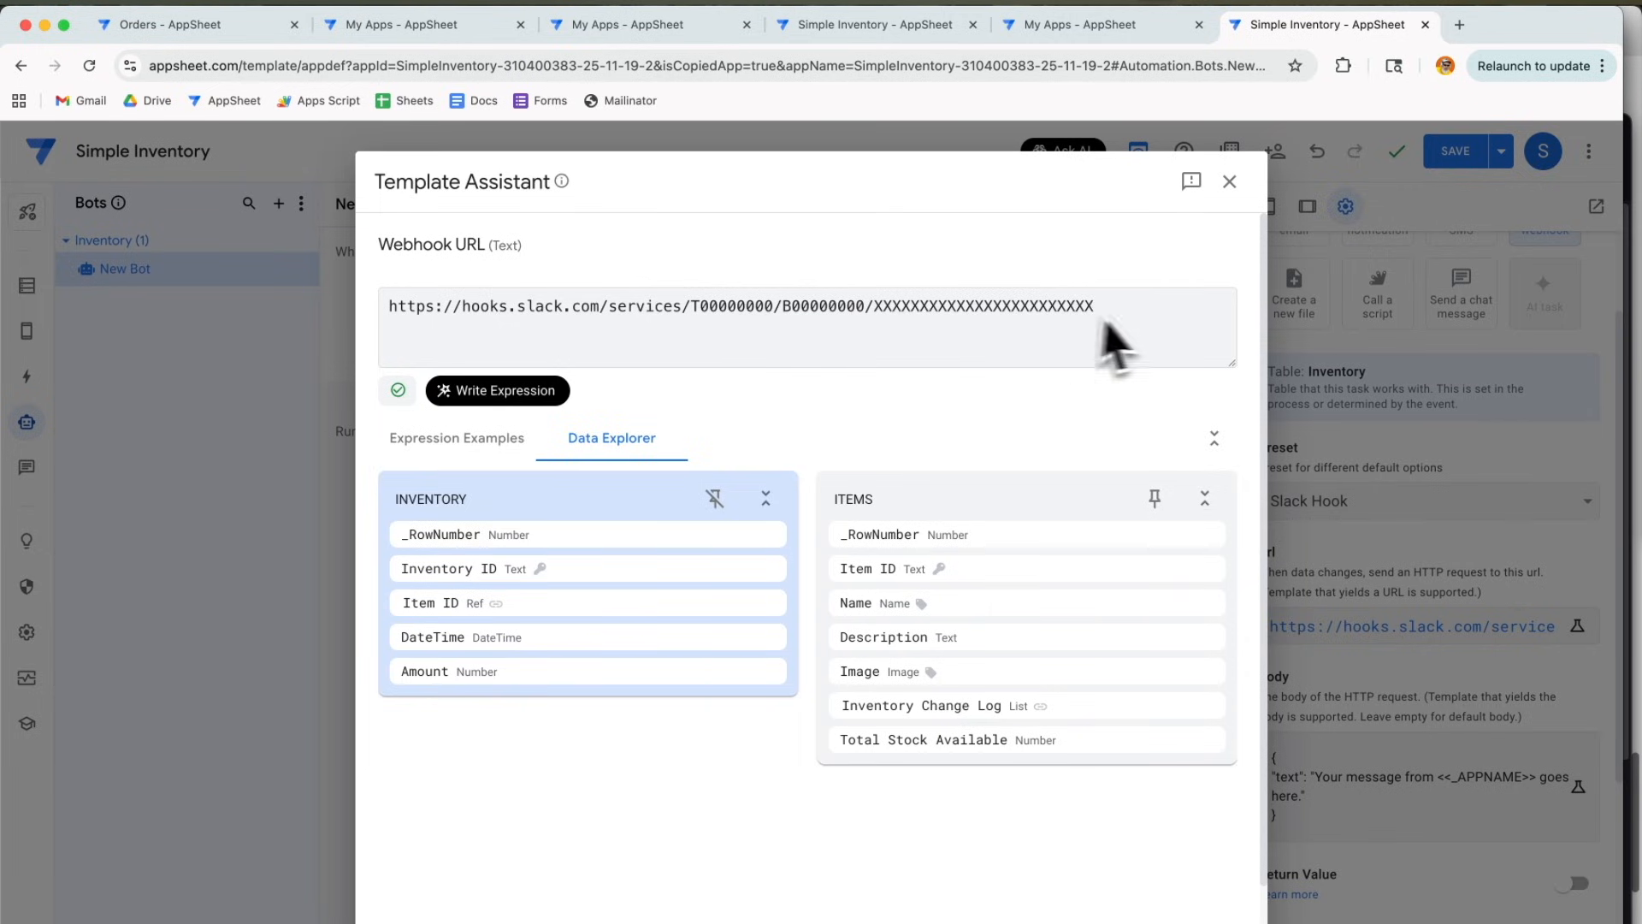
drag(1100, 337, 348, 330)
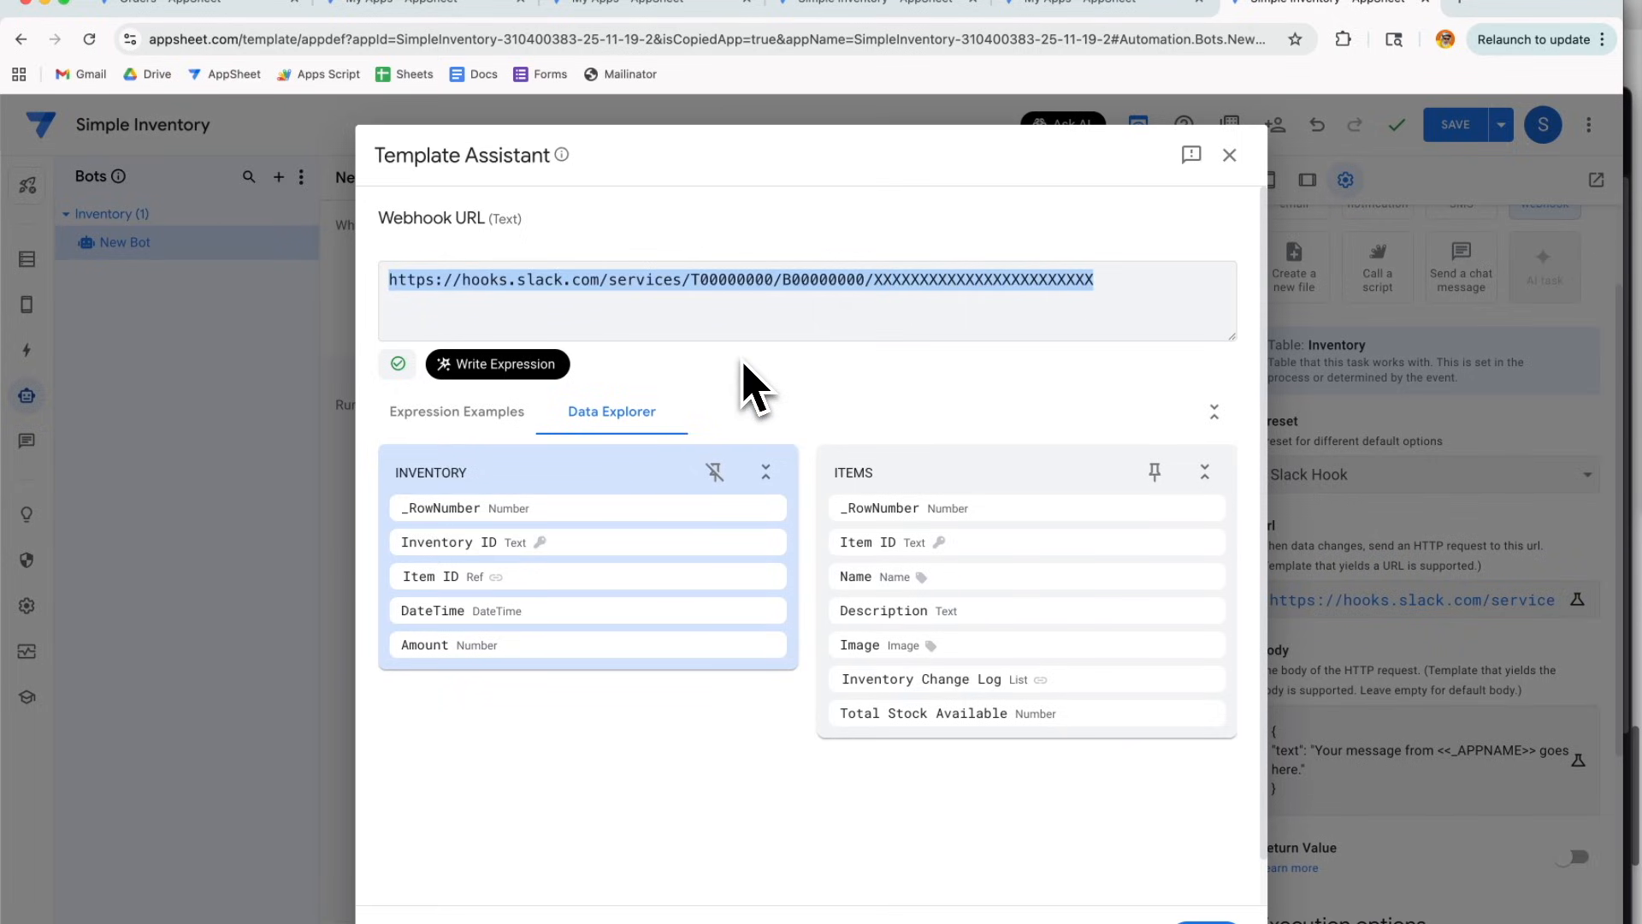
key(super+v)
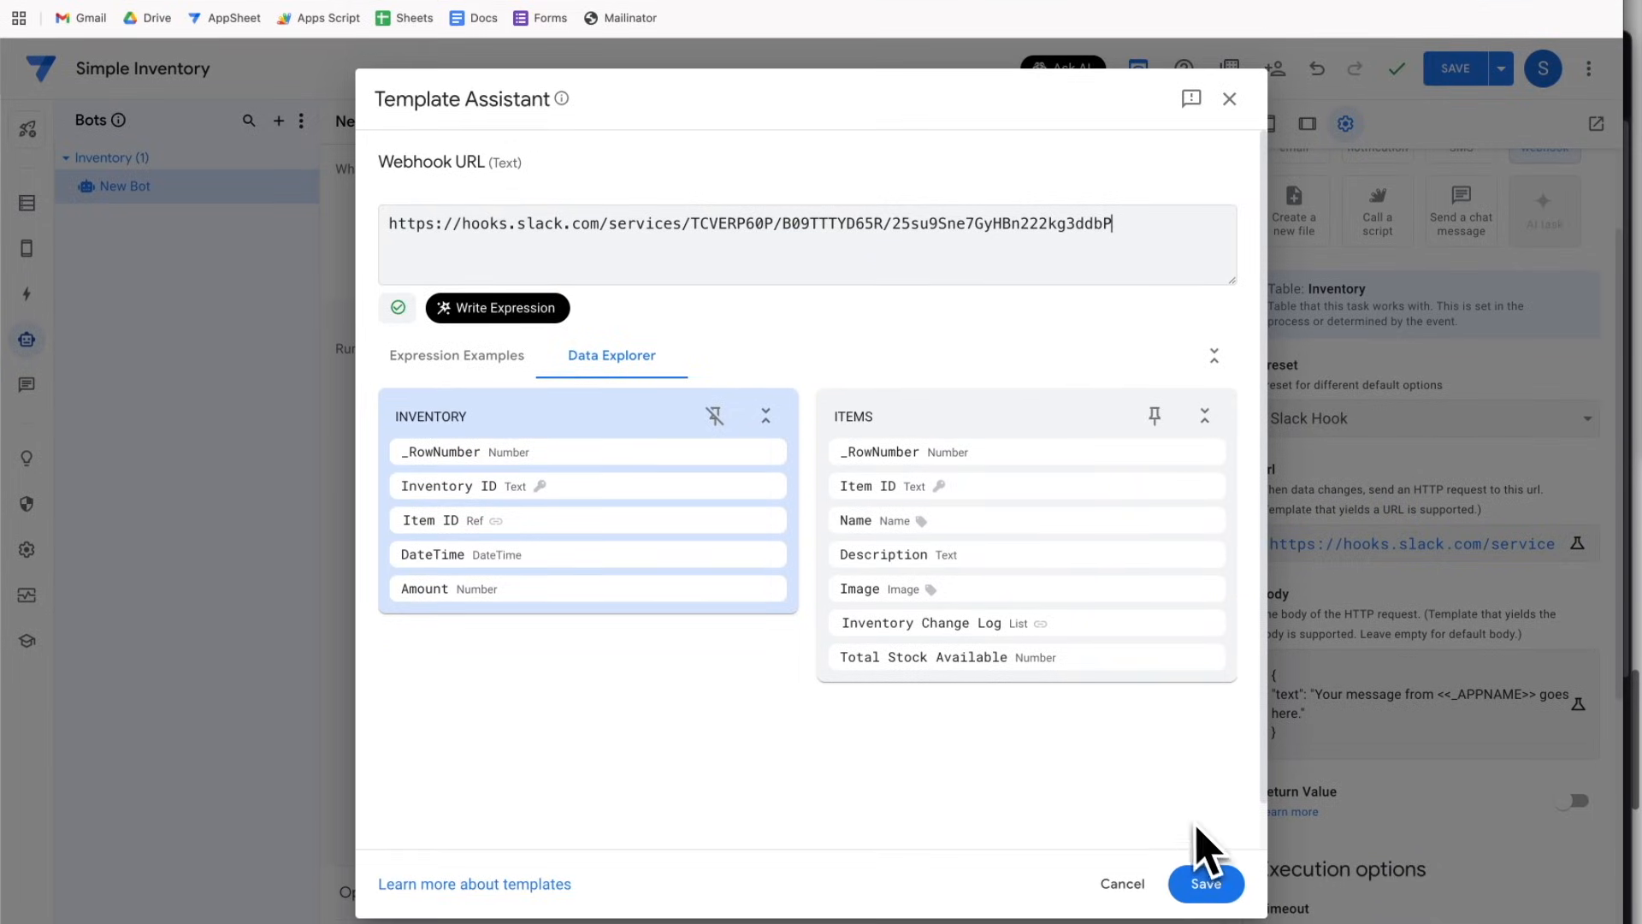
click(1214, 883)
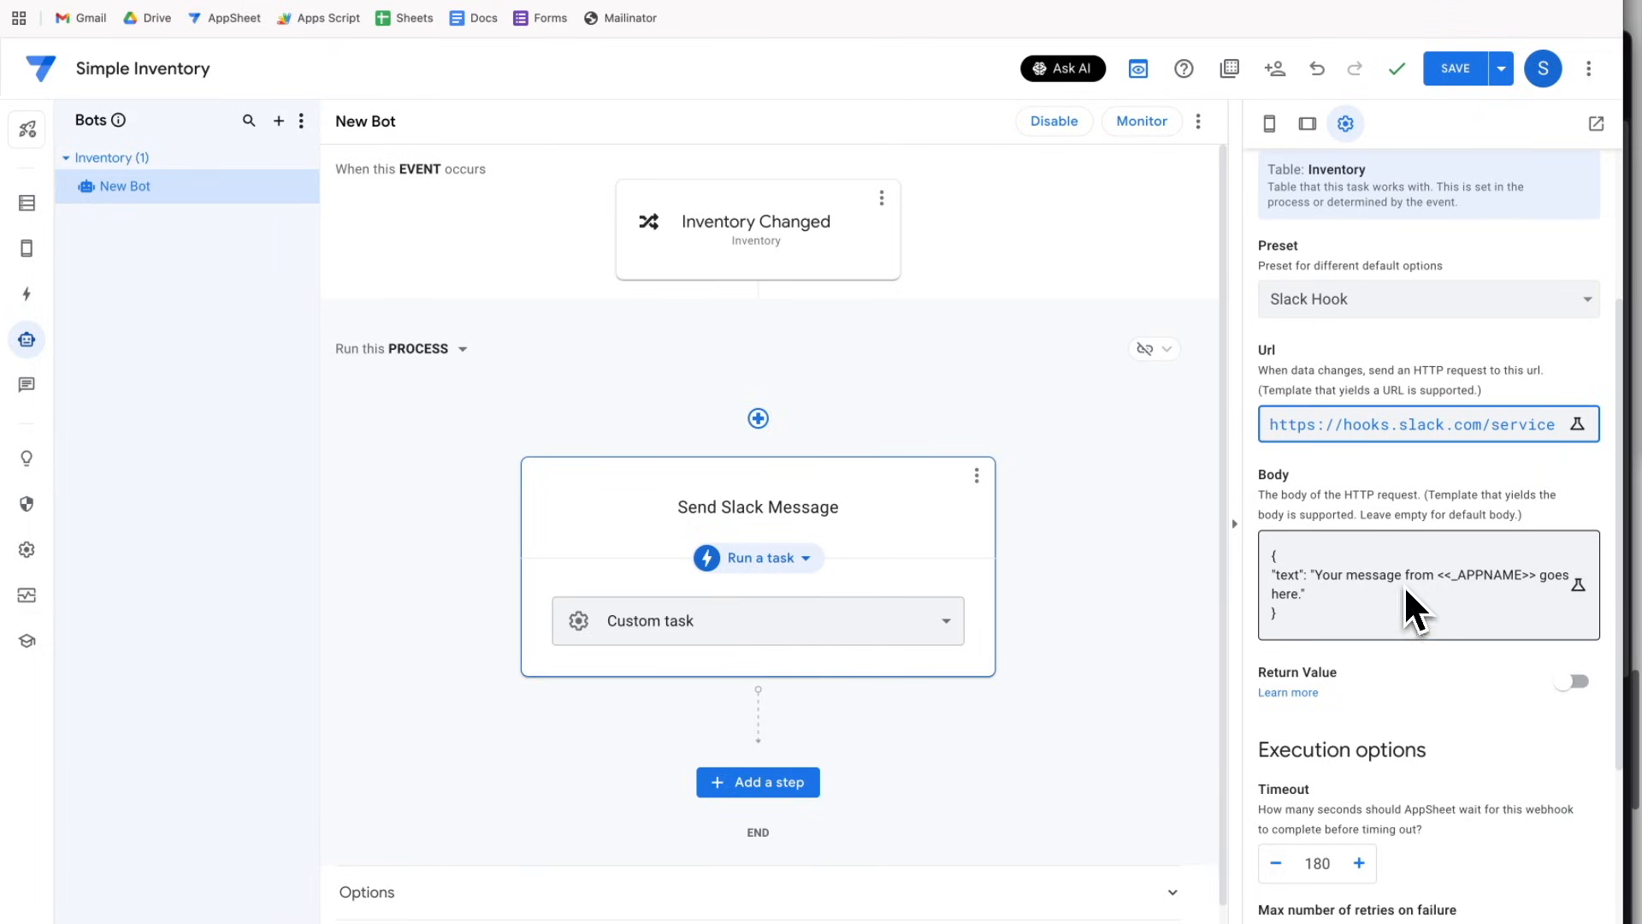
- Replace the webhook body's default message text with "The inventory for ITEM is low!!! There are currently COUNT in stock."
click(1404, 590)
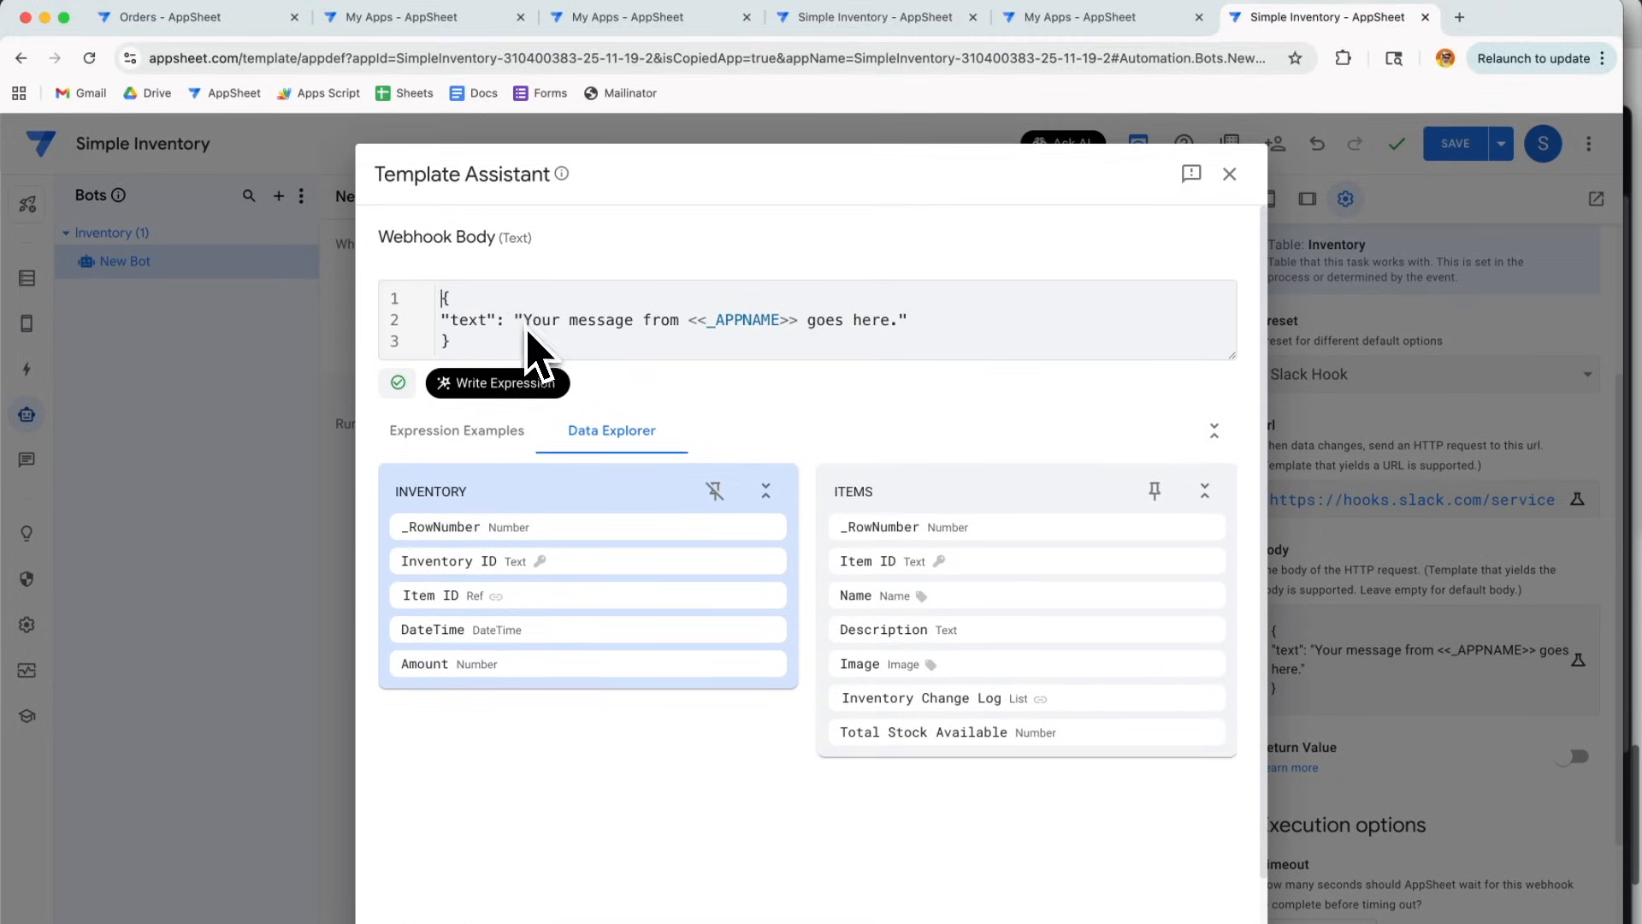
drag(525, 245, 440, 244)
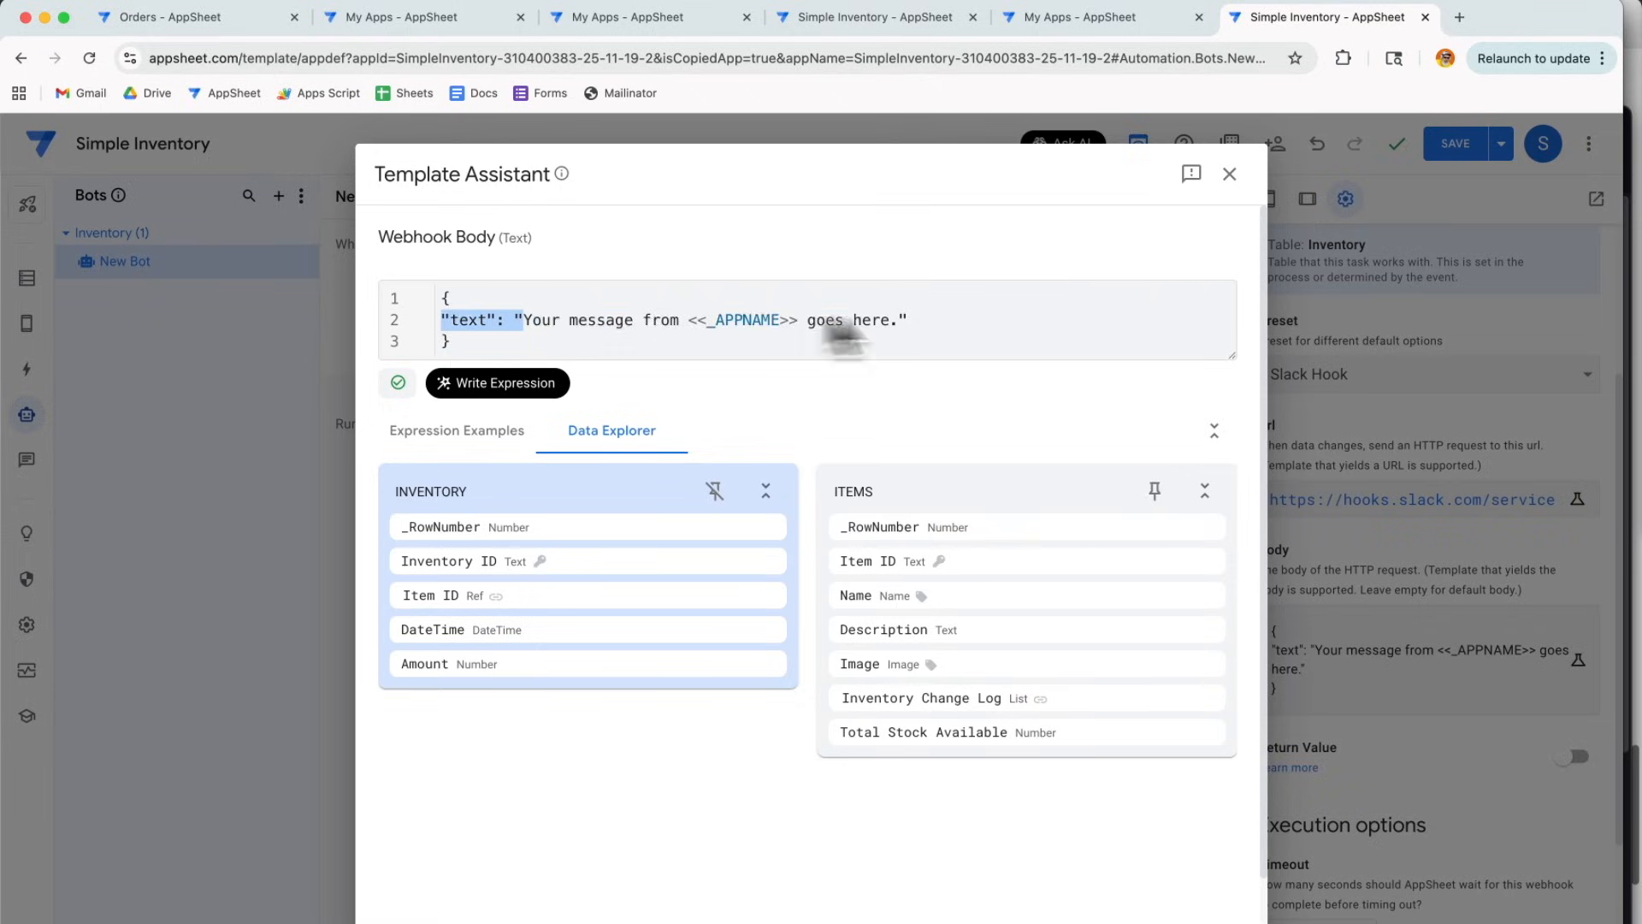
shift+click(890, 349)
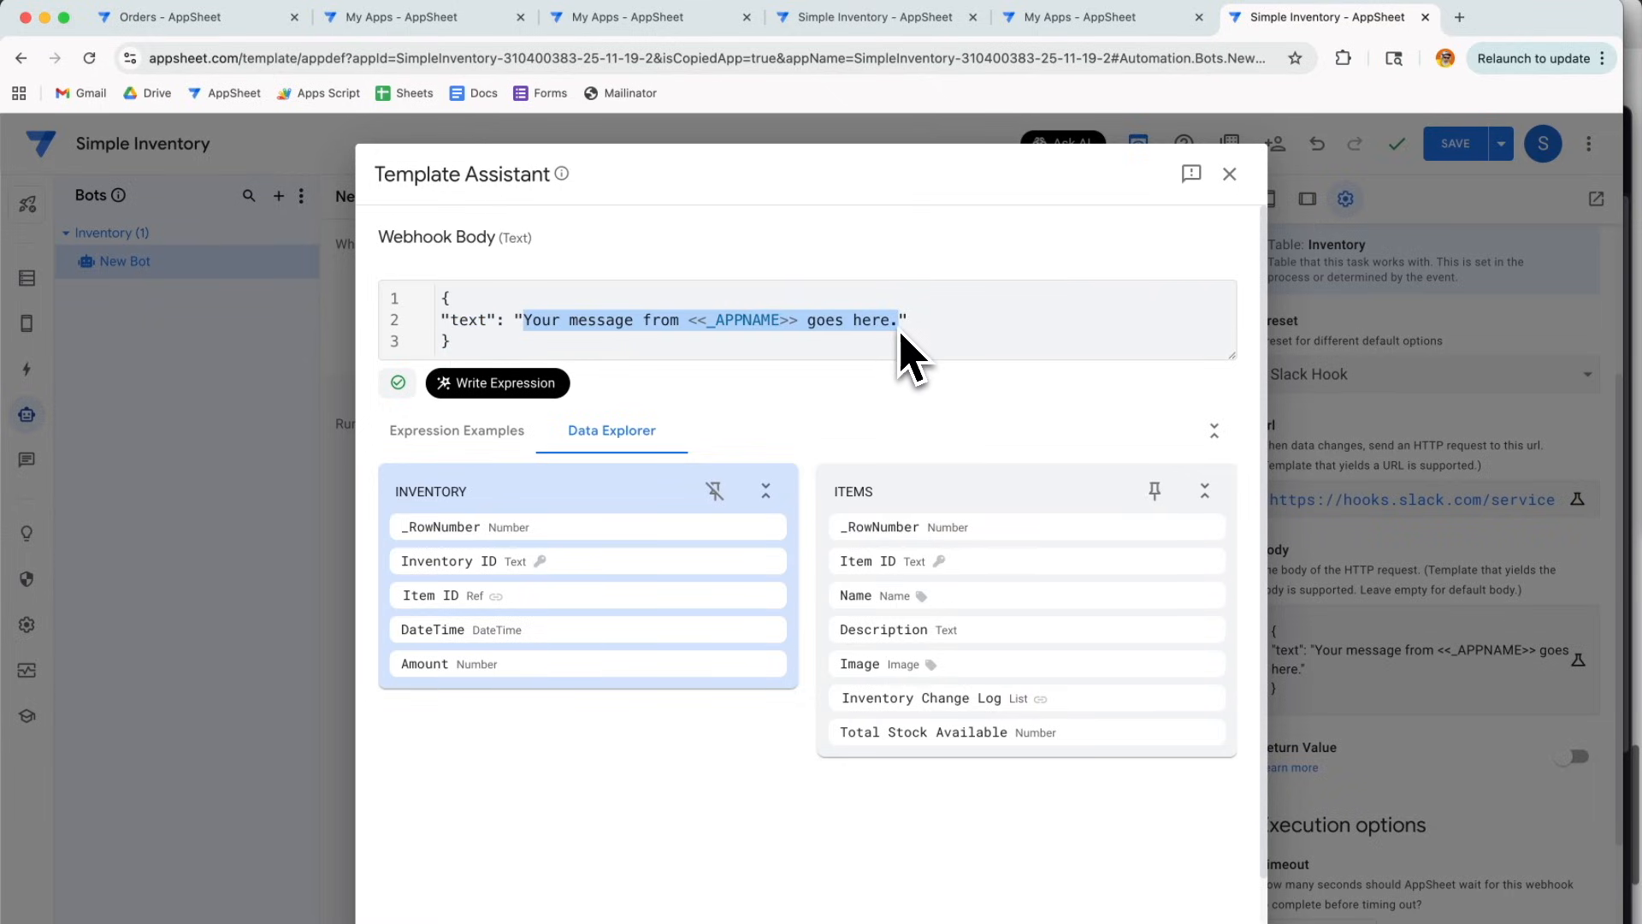
key(BackSpace)
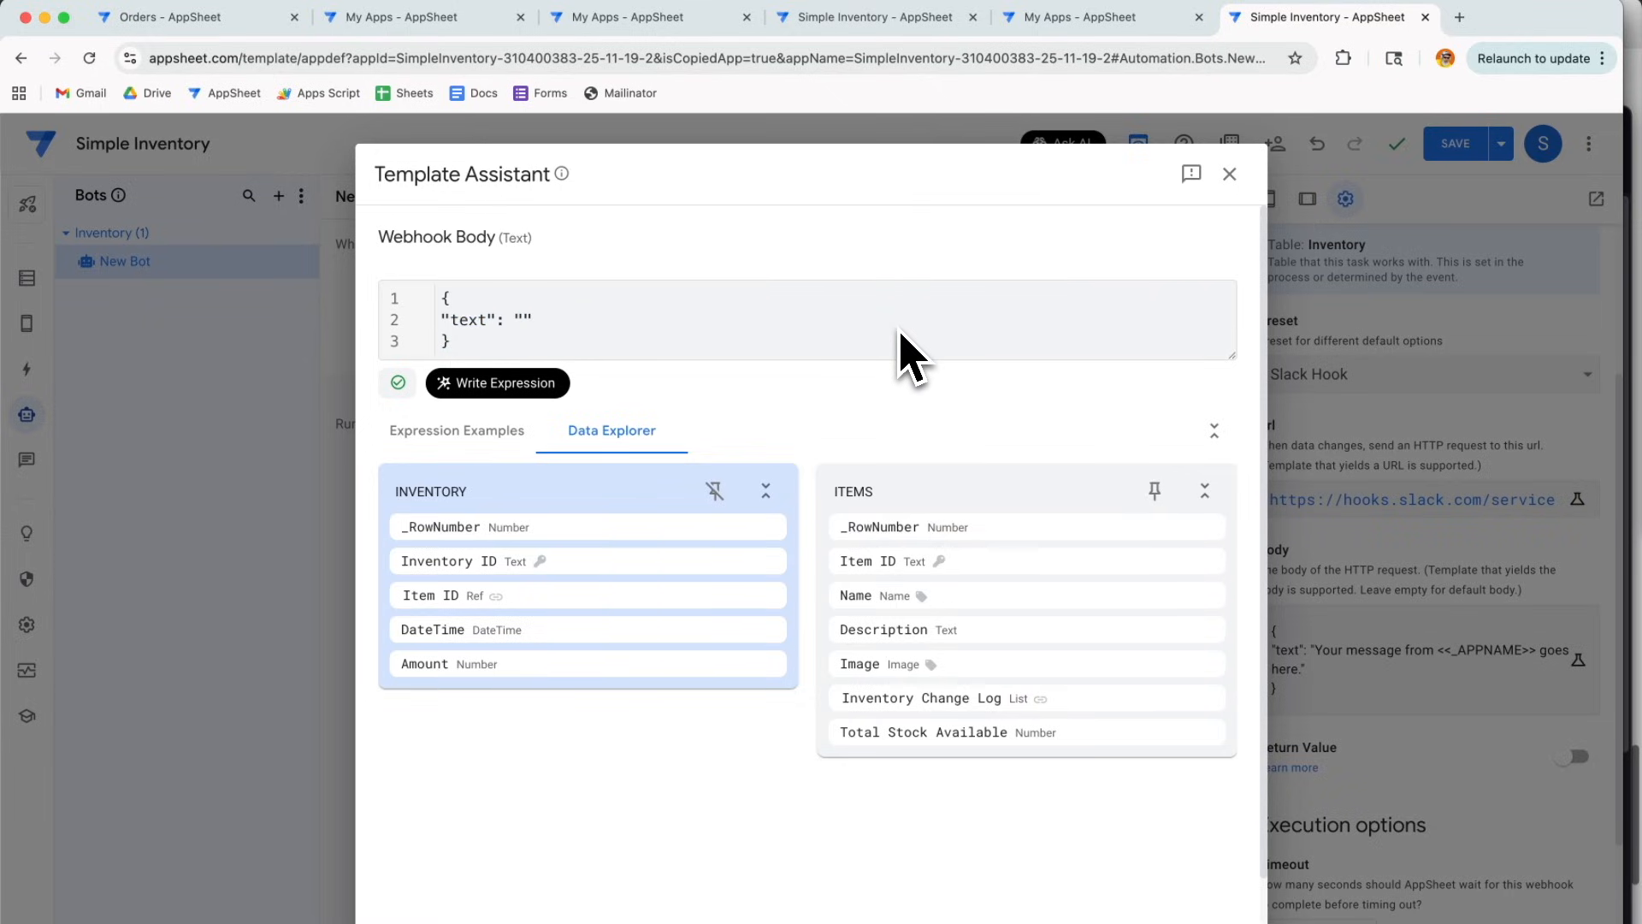
text(The inventory for ITEM is low!!!)
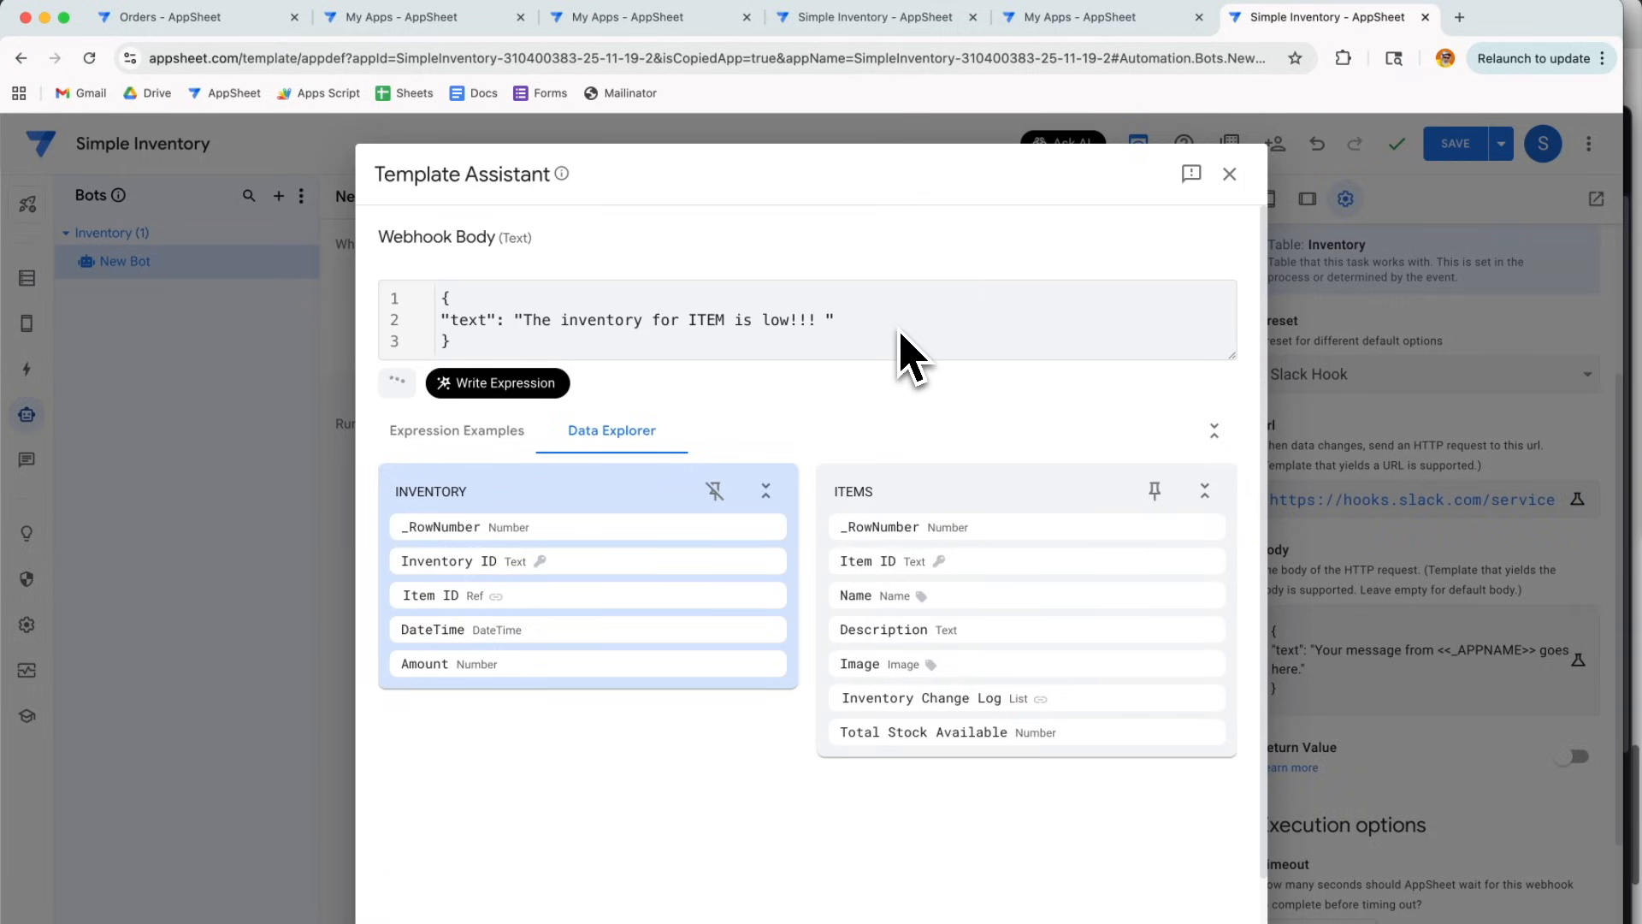
text( The)
text(re are currently )
text(COUNT in )
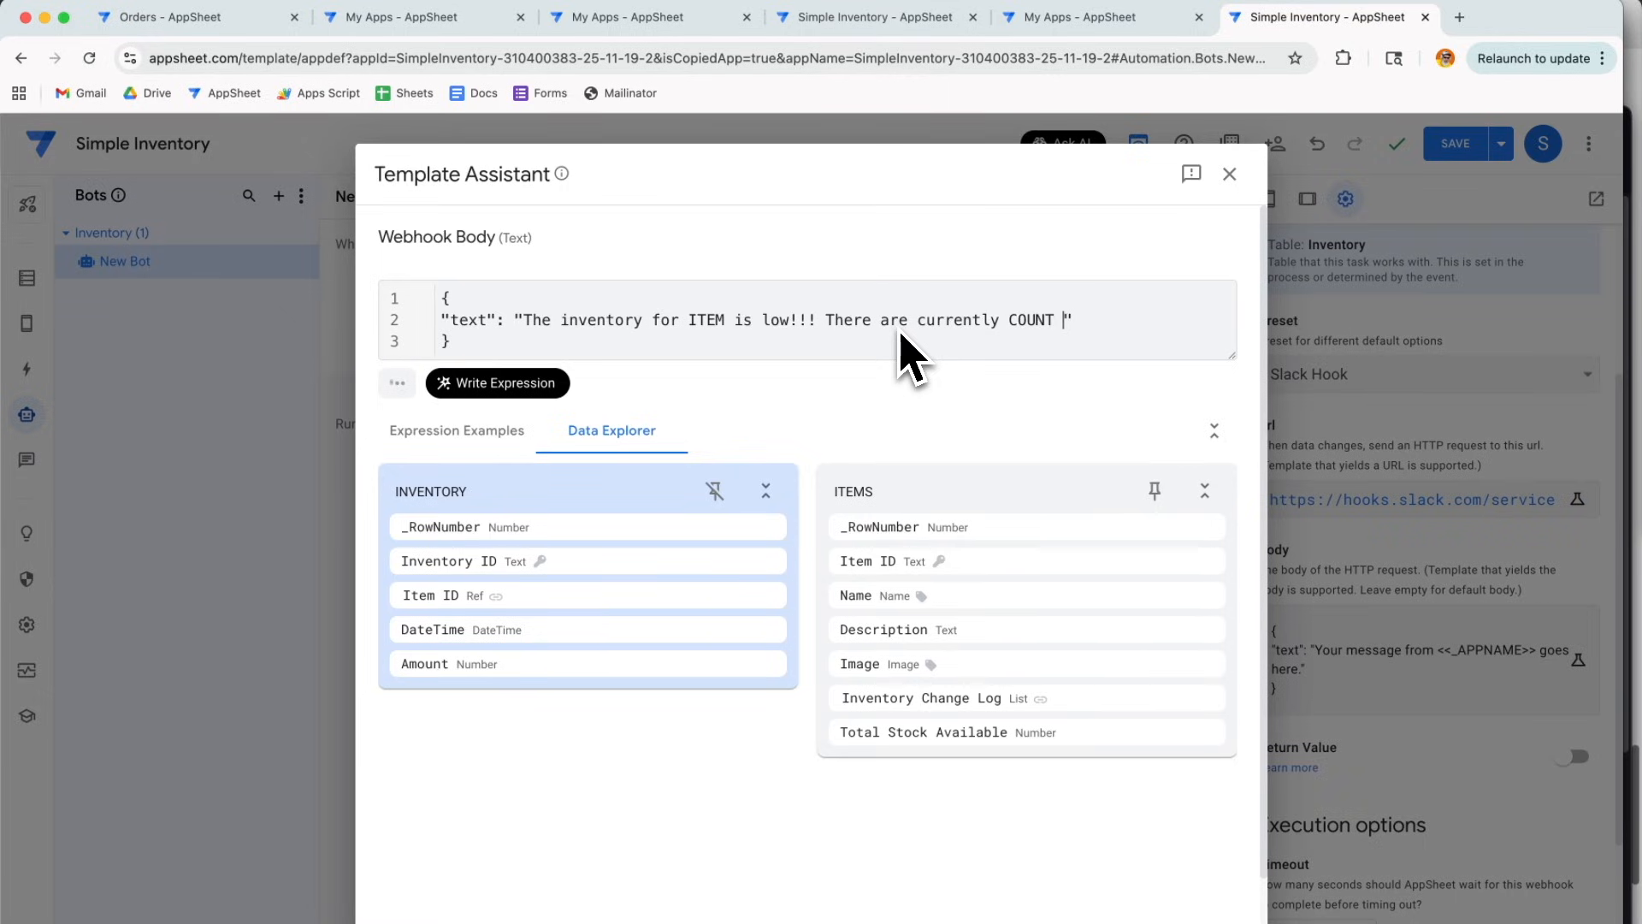
text(stock.)
- Replace the ITEM placeholder in the webhook body with the item's name expression <<[Item ID].[Name]>>
double_click(707, 321)
double_click(1031, 320)
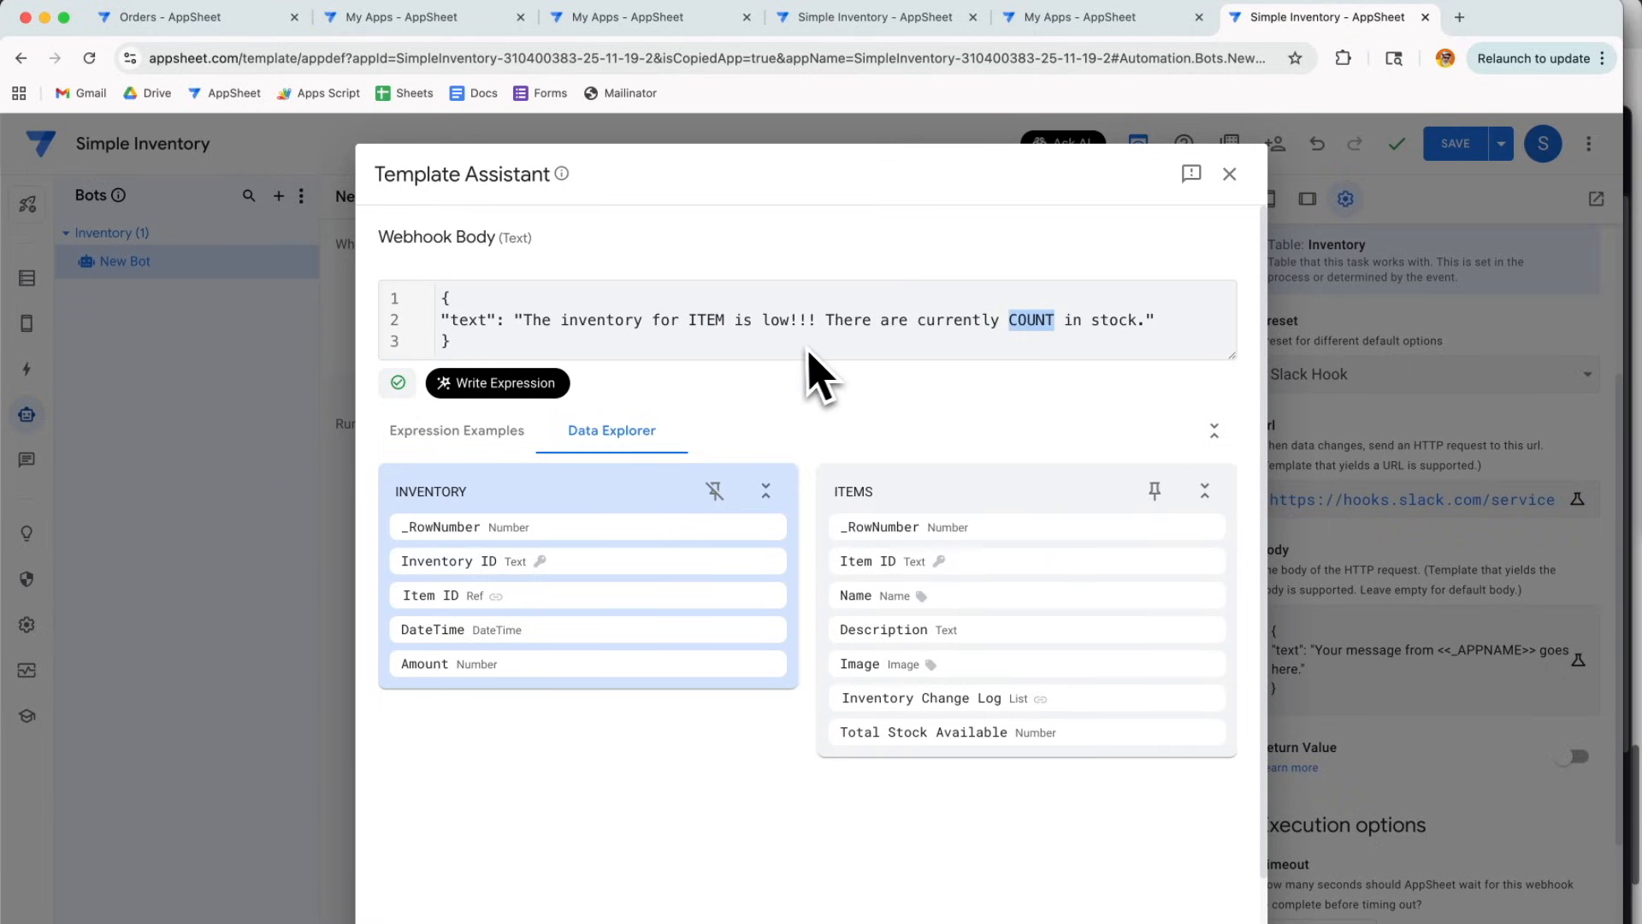
double_click(715, 322)
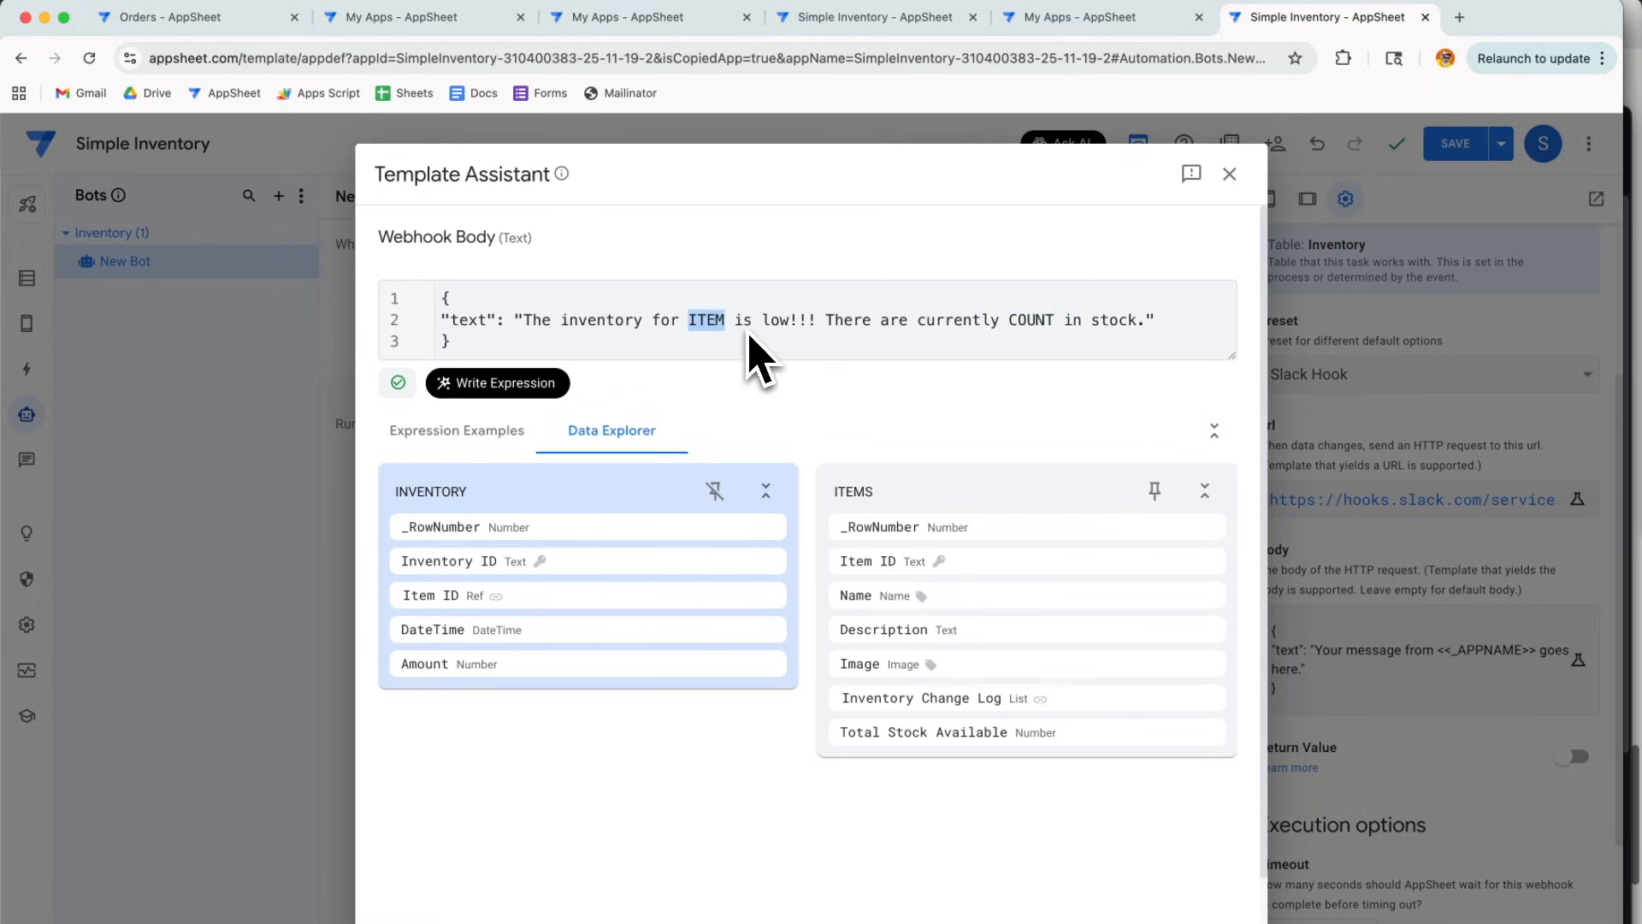
key(BackSpace)
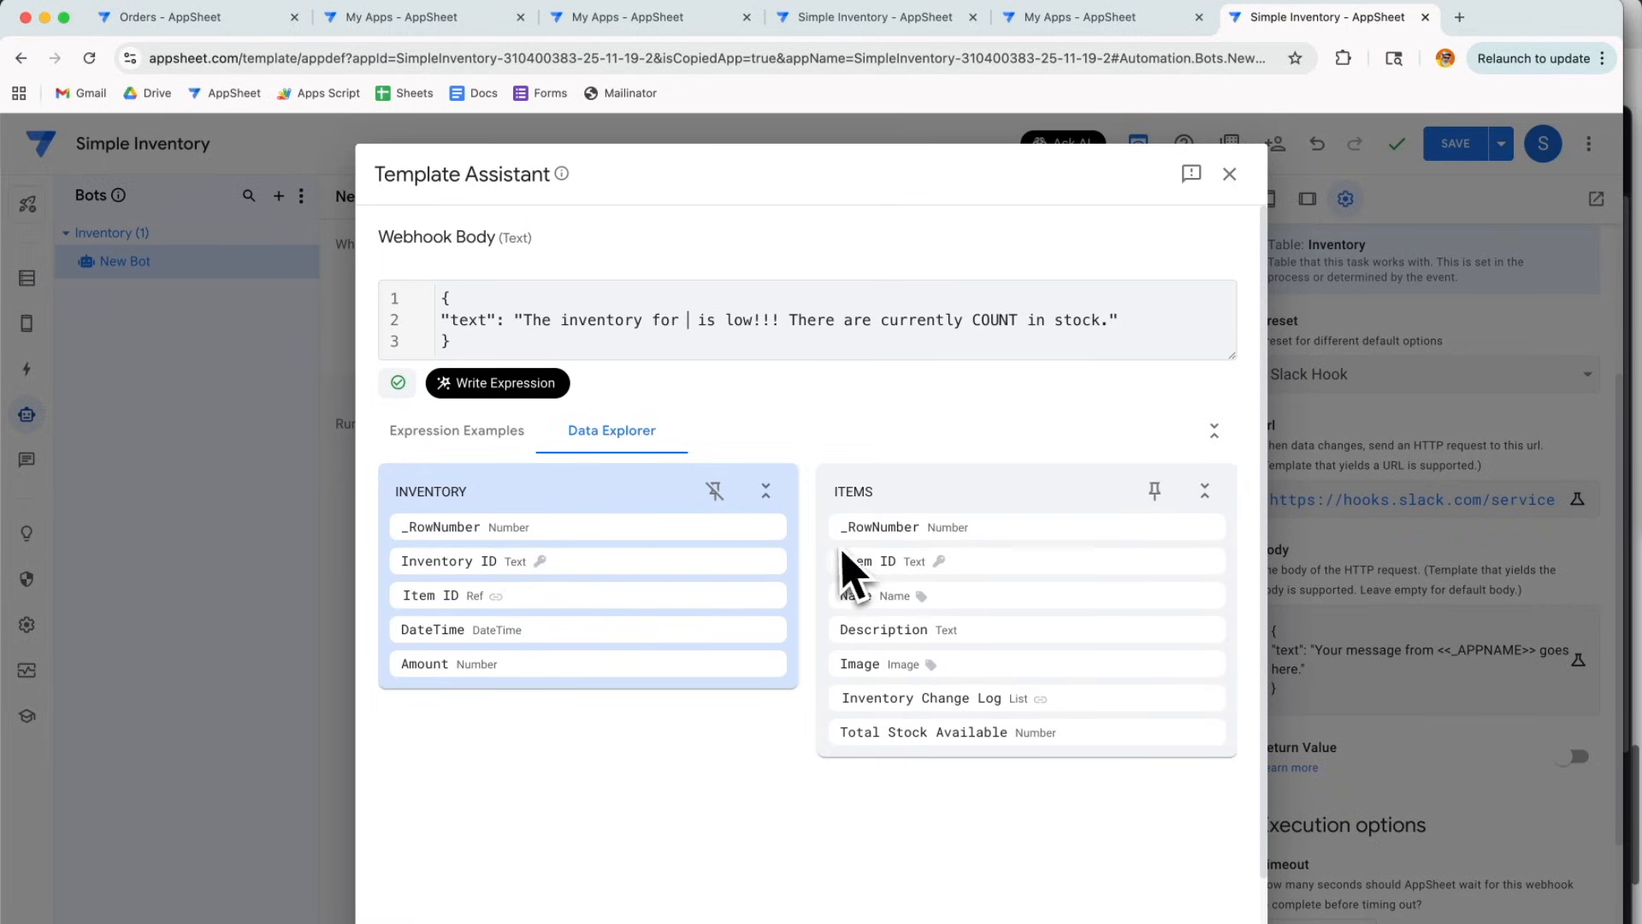
mouse_move(839, 573)
mouse_move(910, 588)
click(1155, 597)
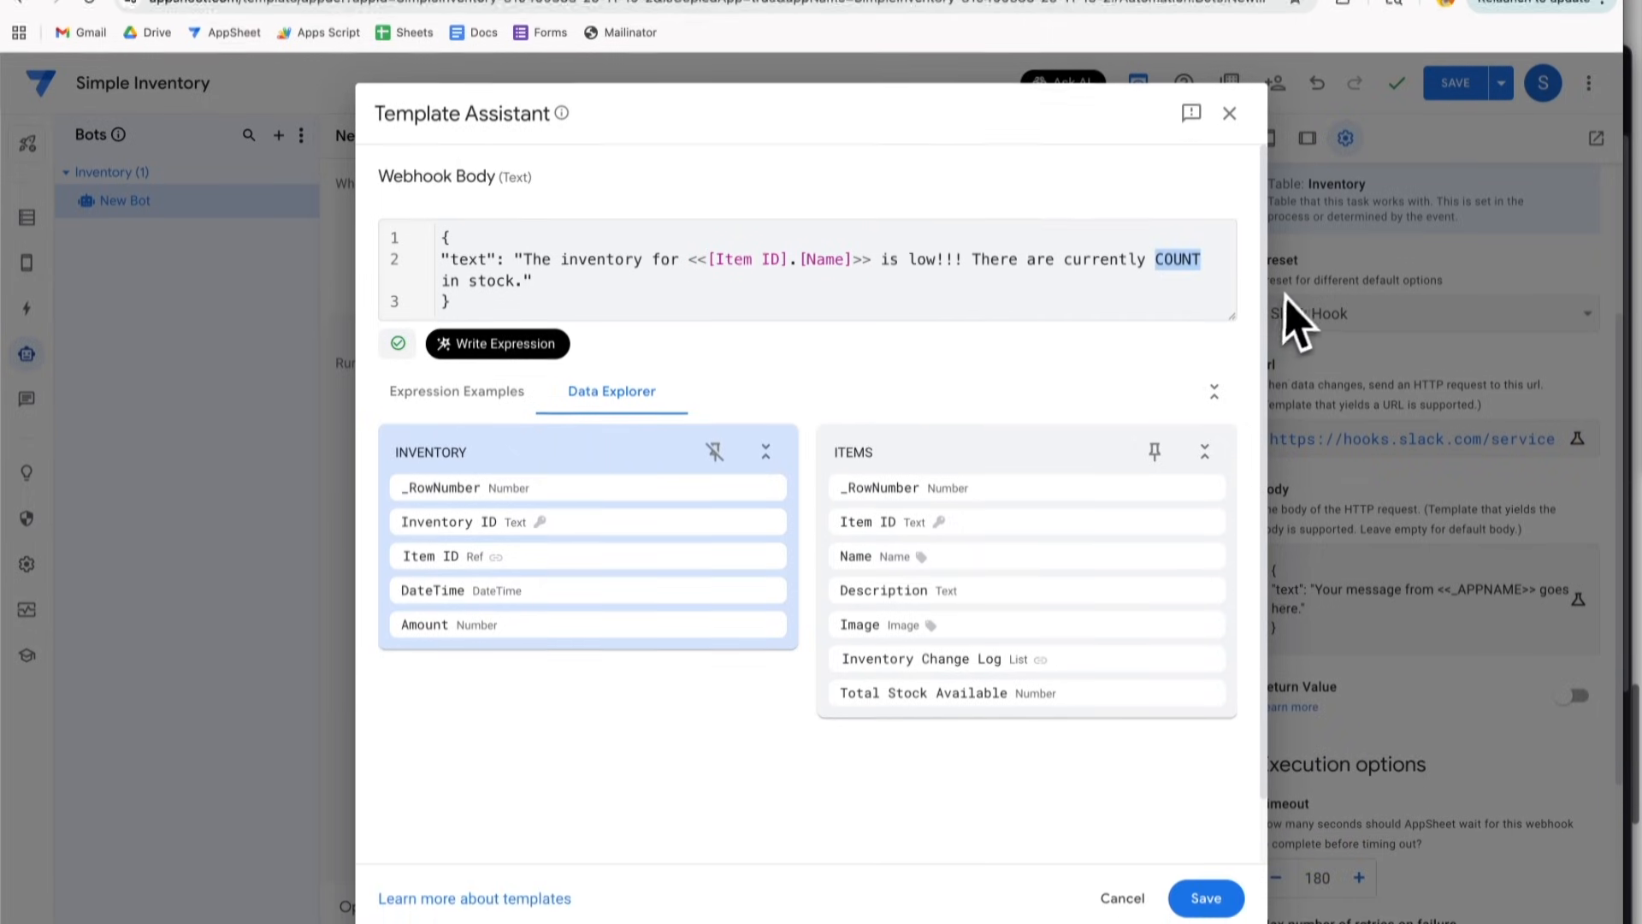
- Replace the COUNT placeholder with <<[Item ID].[Total Stock Available]>>, and save the webhook body and the app
key(BackSpace)
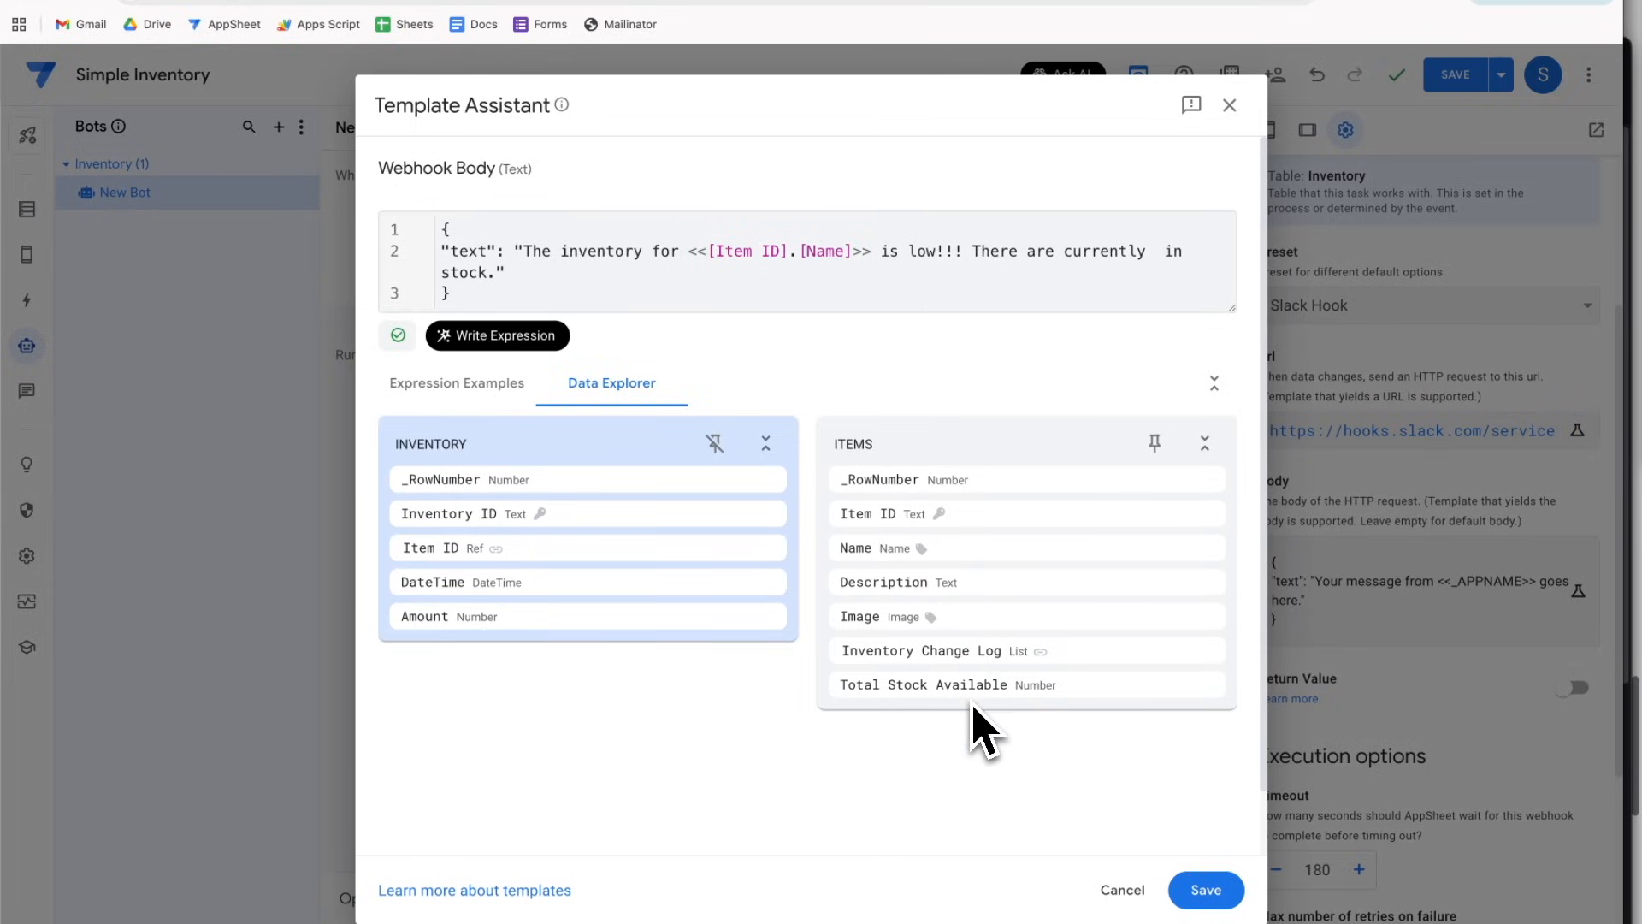
mouse_move(1100, 694)
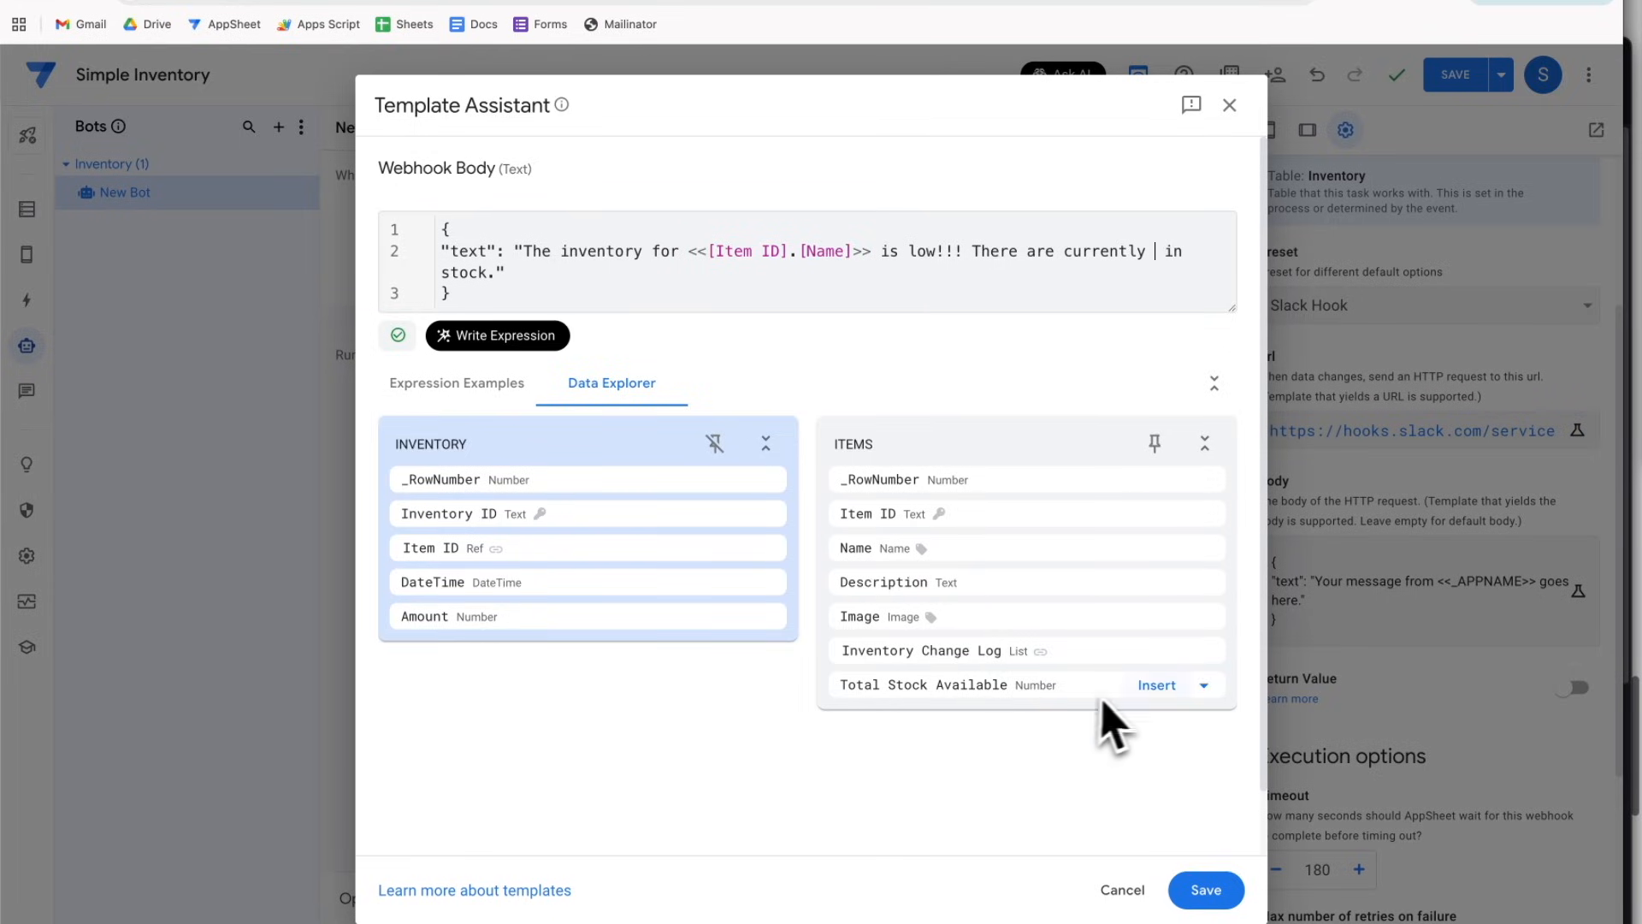
click(1158, 687)
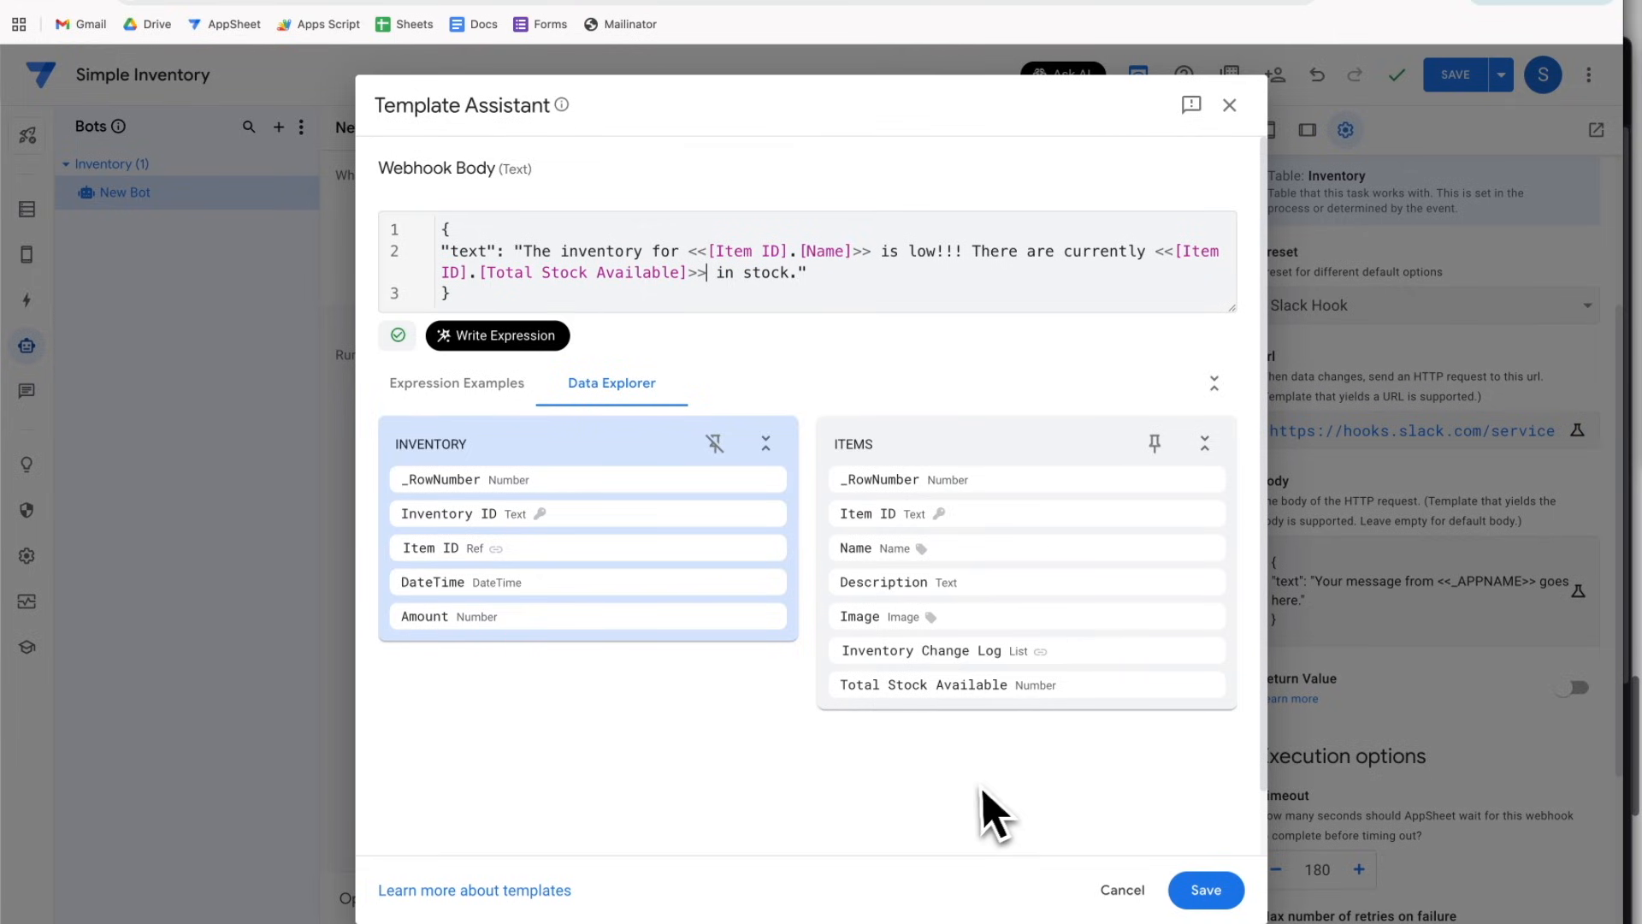
click(1210, 890)
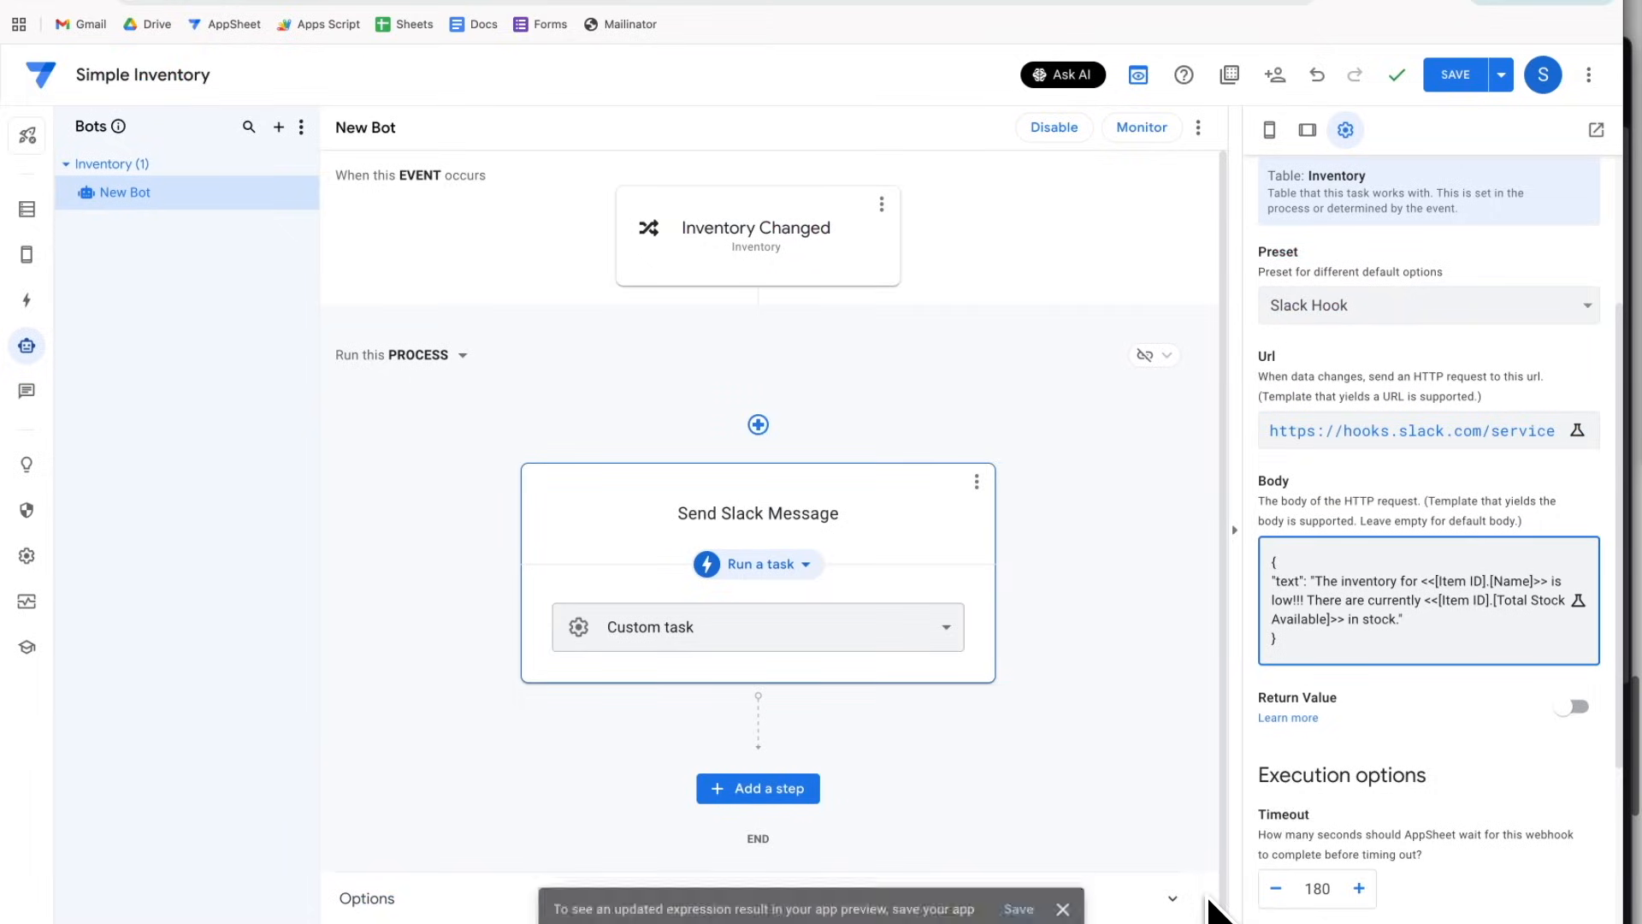
click(1455, 75)
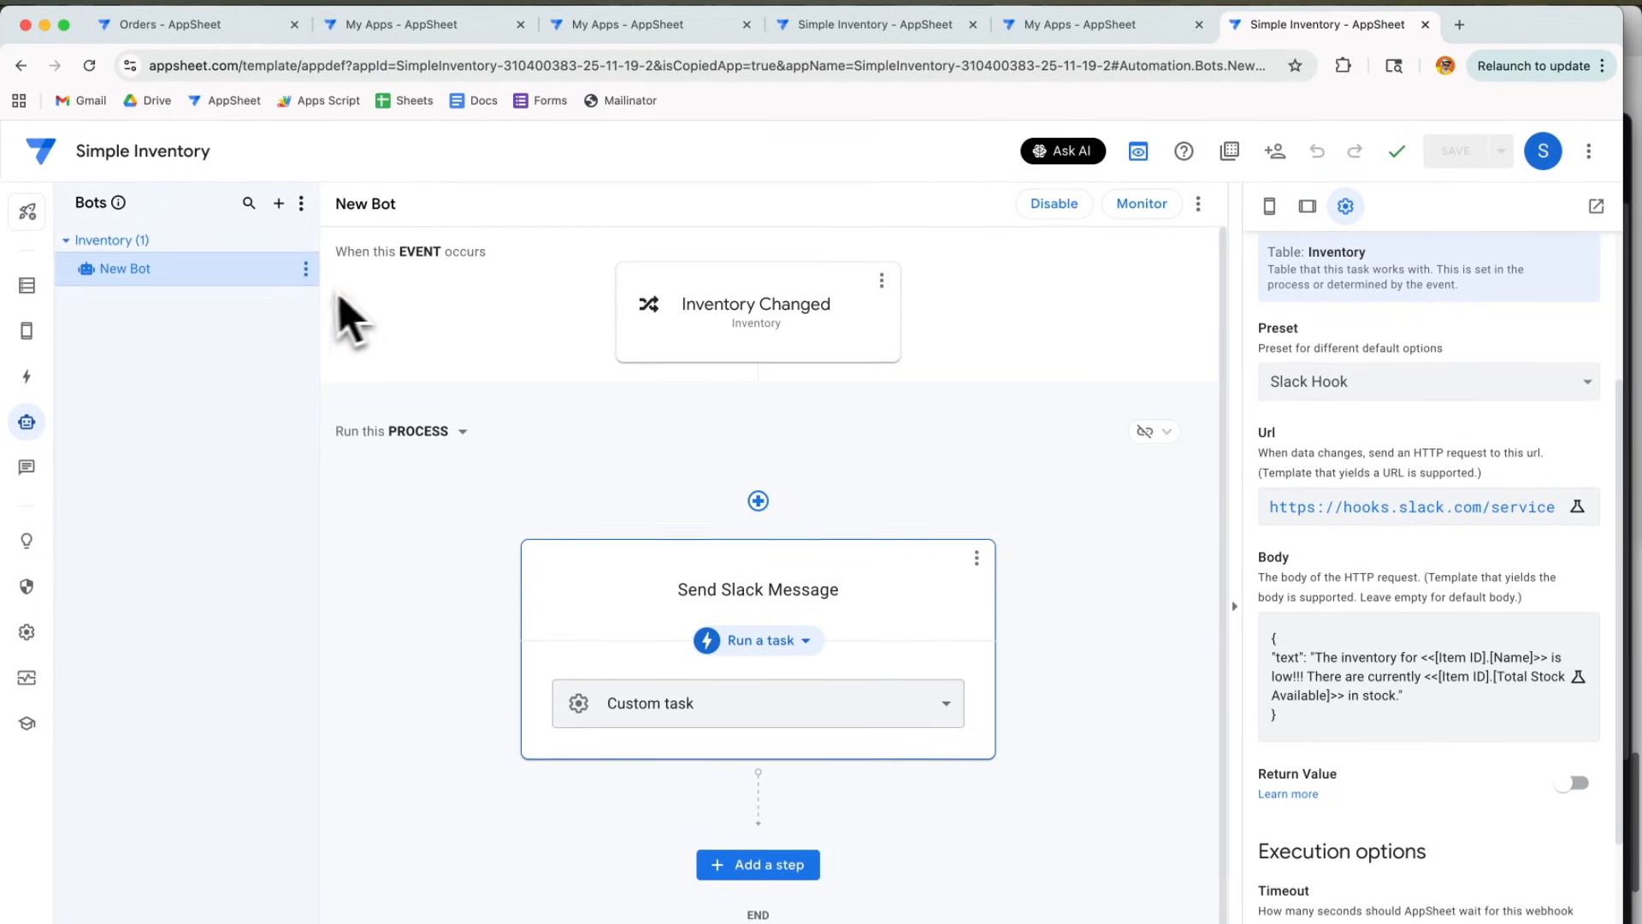
- Rename the bot to "Send Inventory Low Notification" and save the app
click(306, 268)
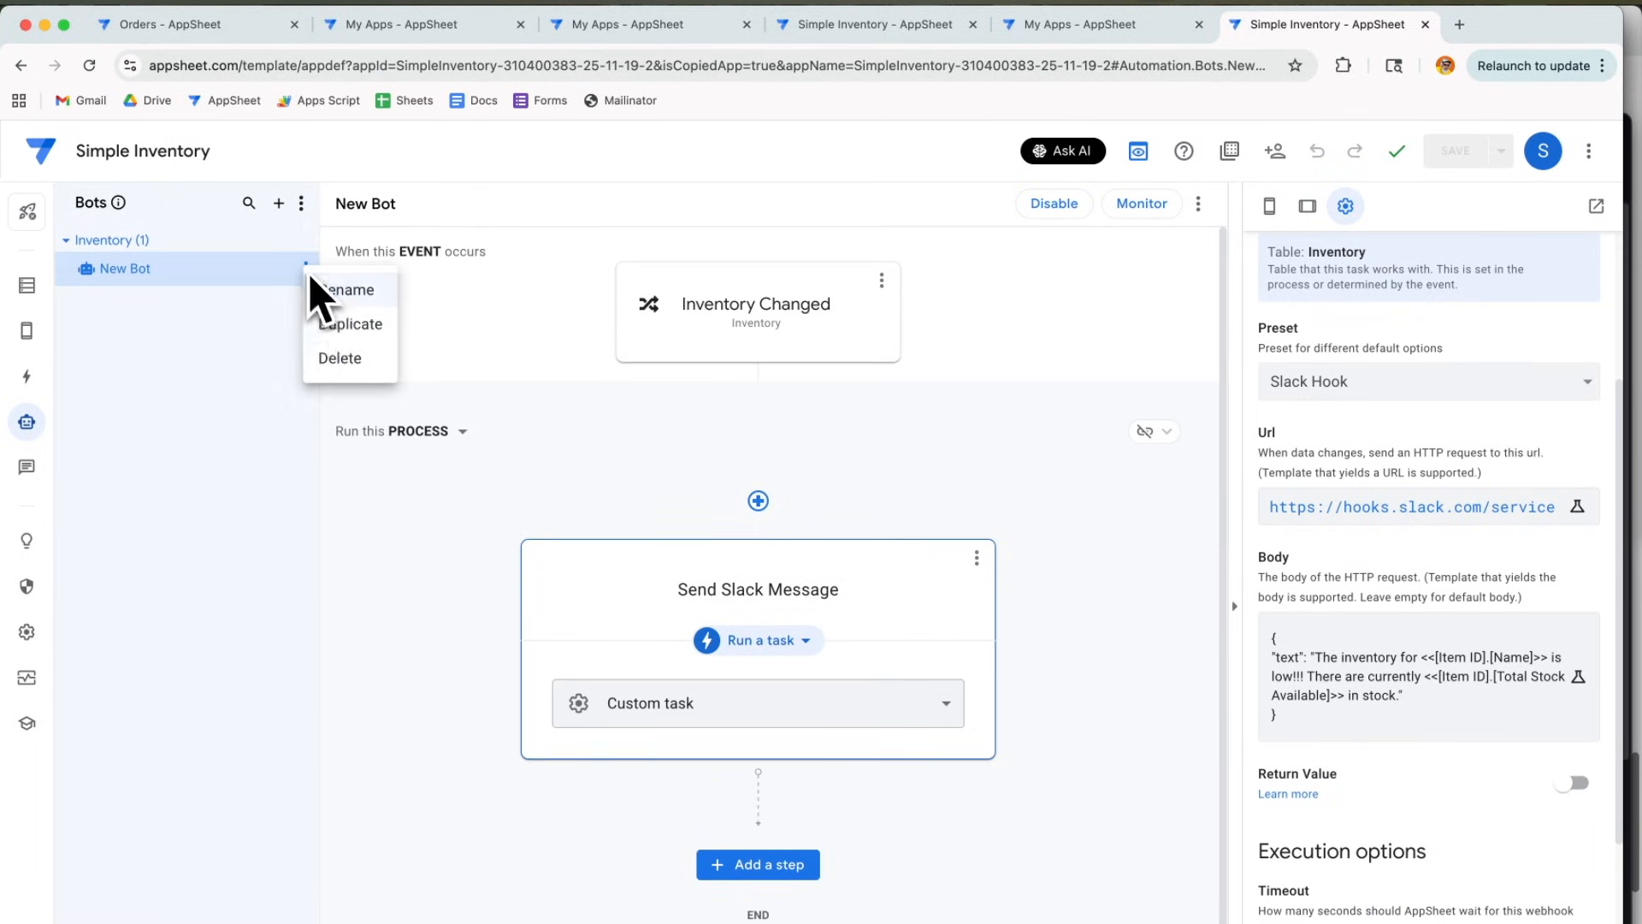
click(326, 286)
key(super+a)
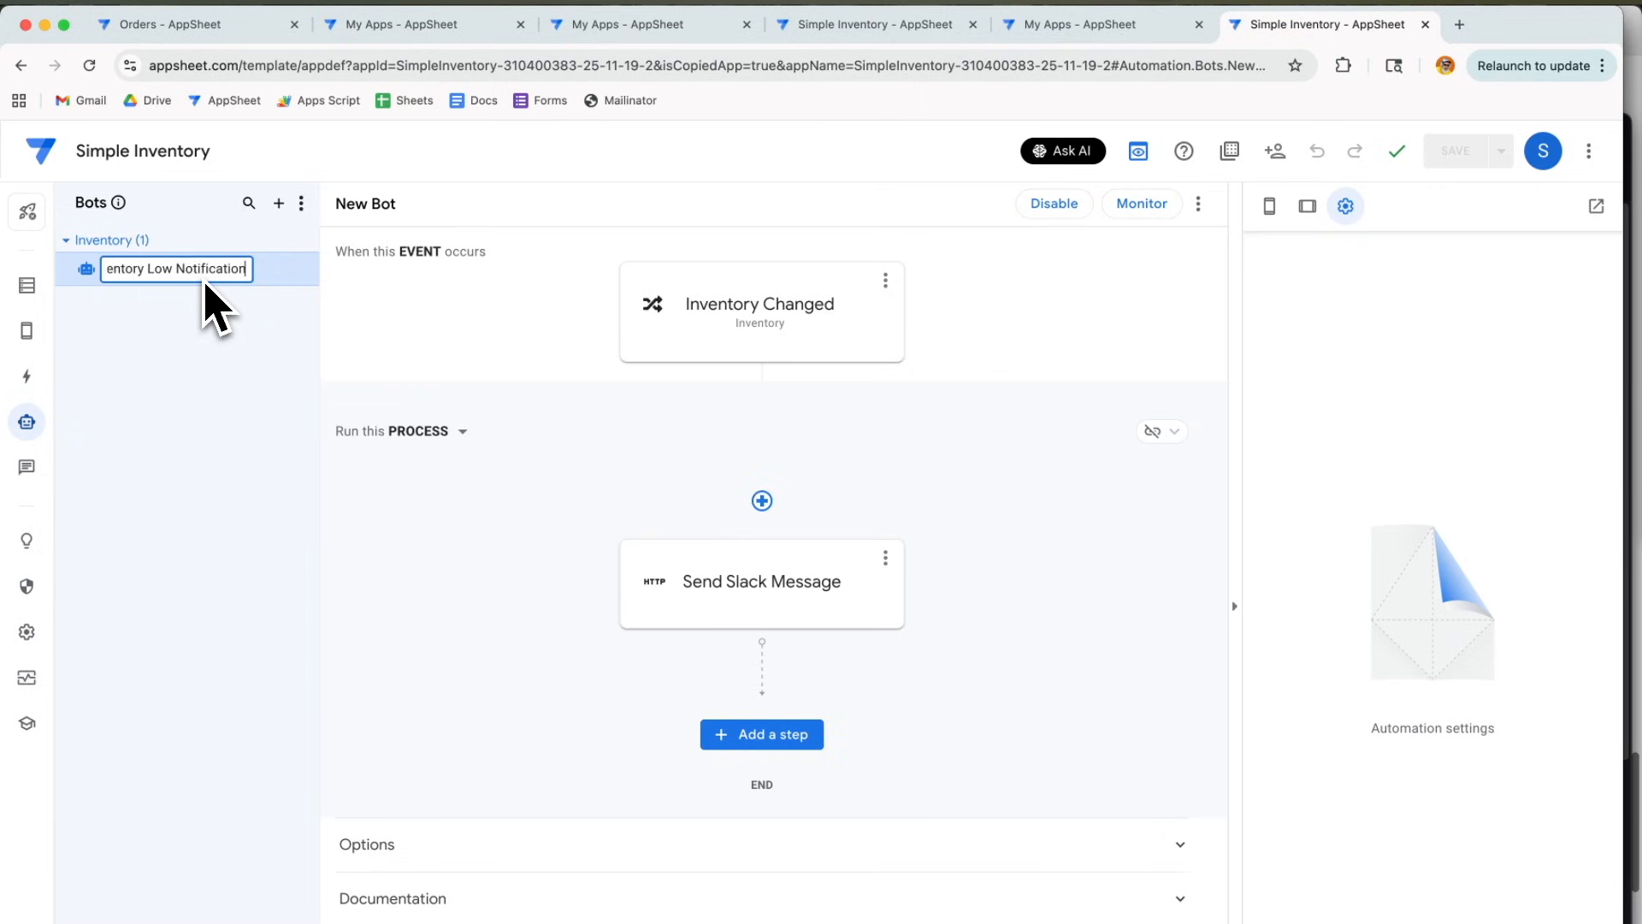
key(Return)
click(1454, 150)
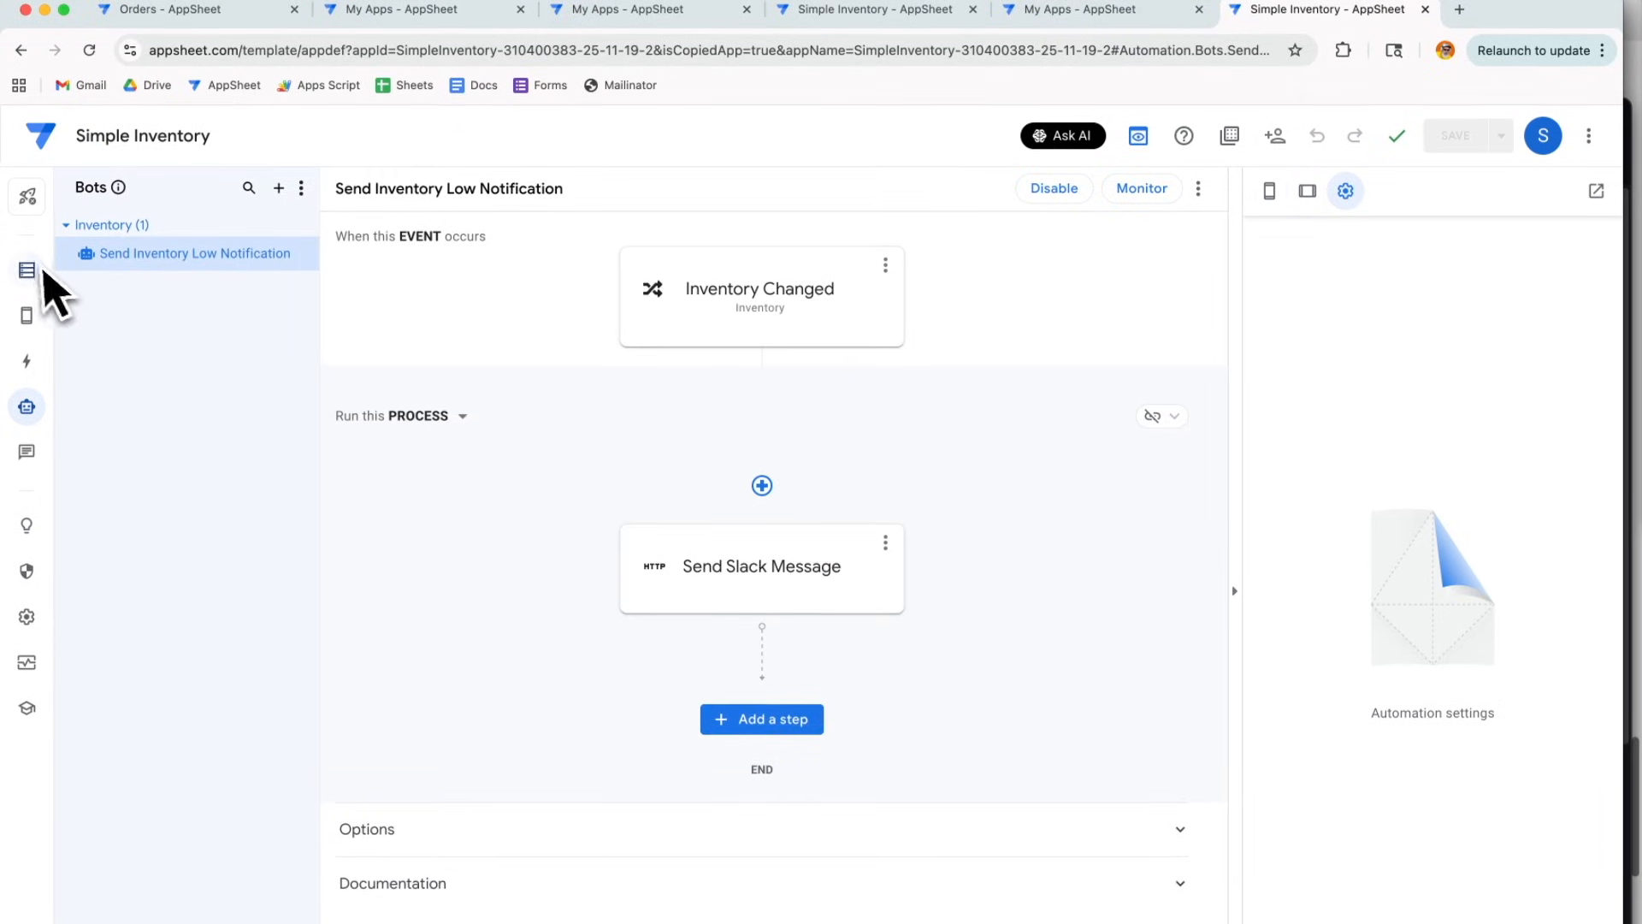
- In the app preview, view the Saw's stock details and log an inventory change of -1 for the Saw
click(43, 270)
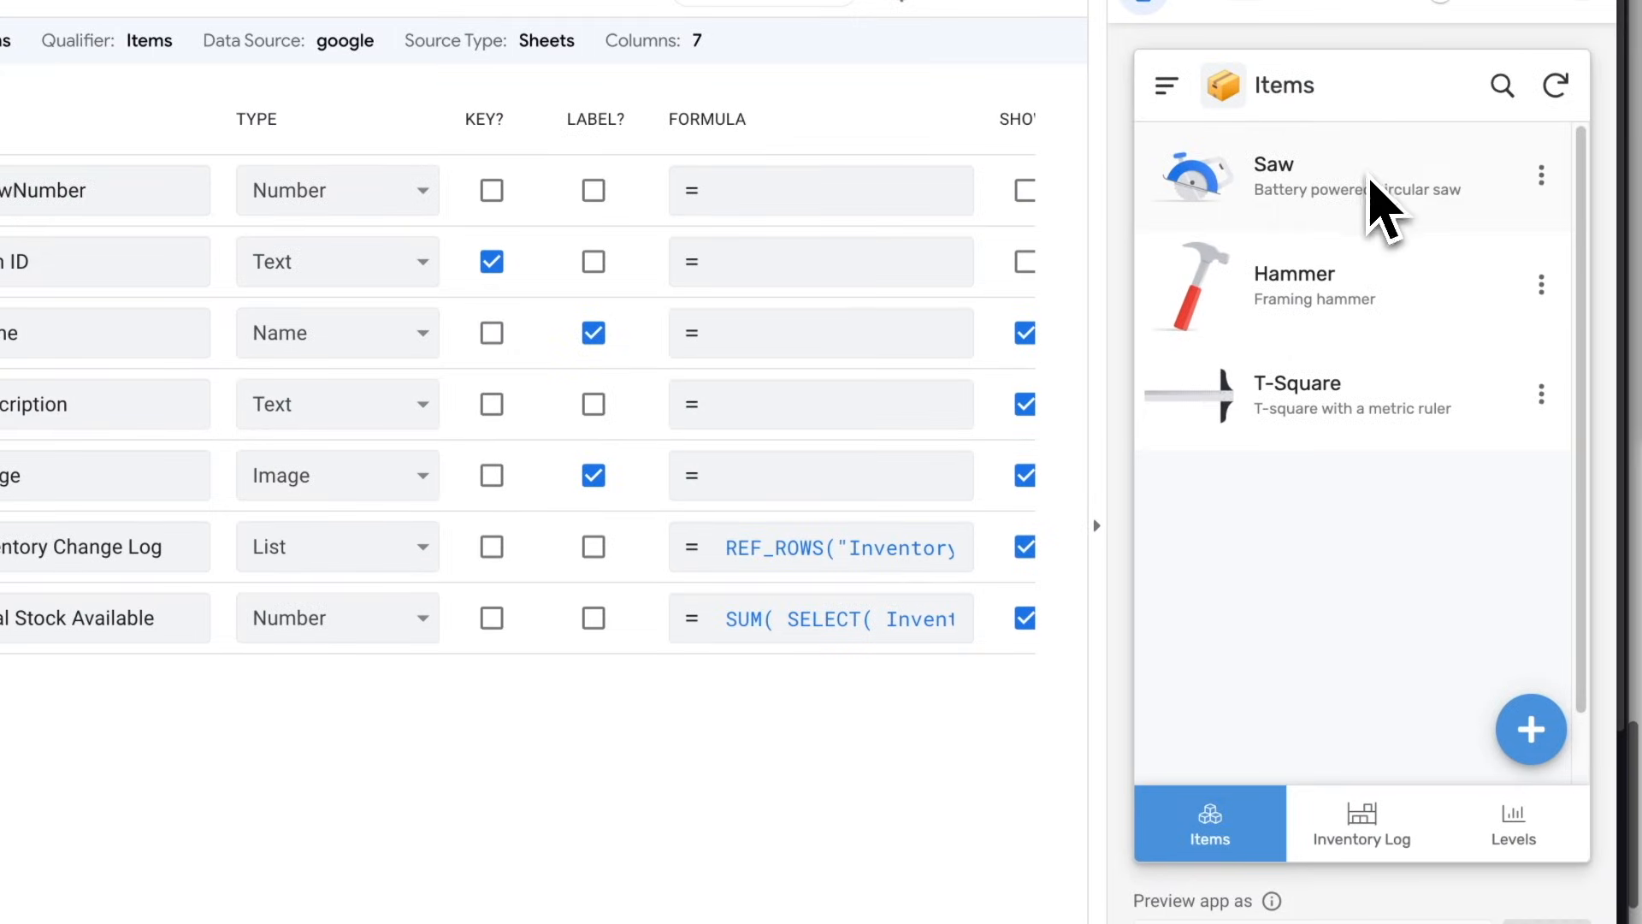
click(1373, 184)
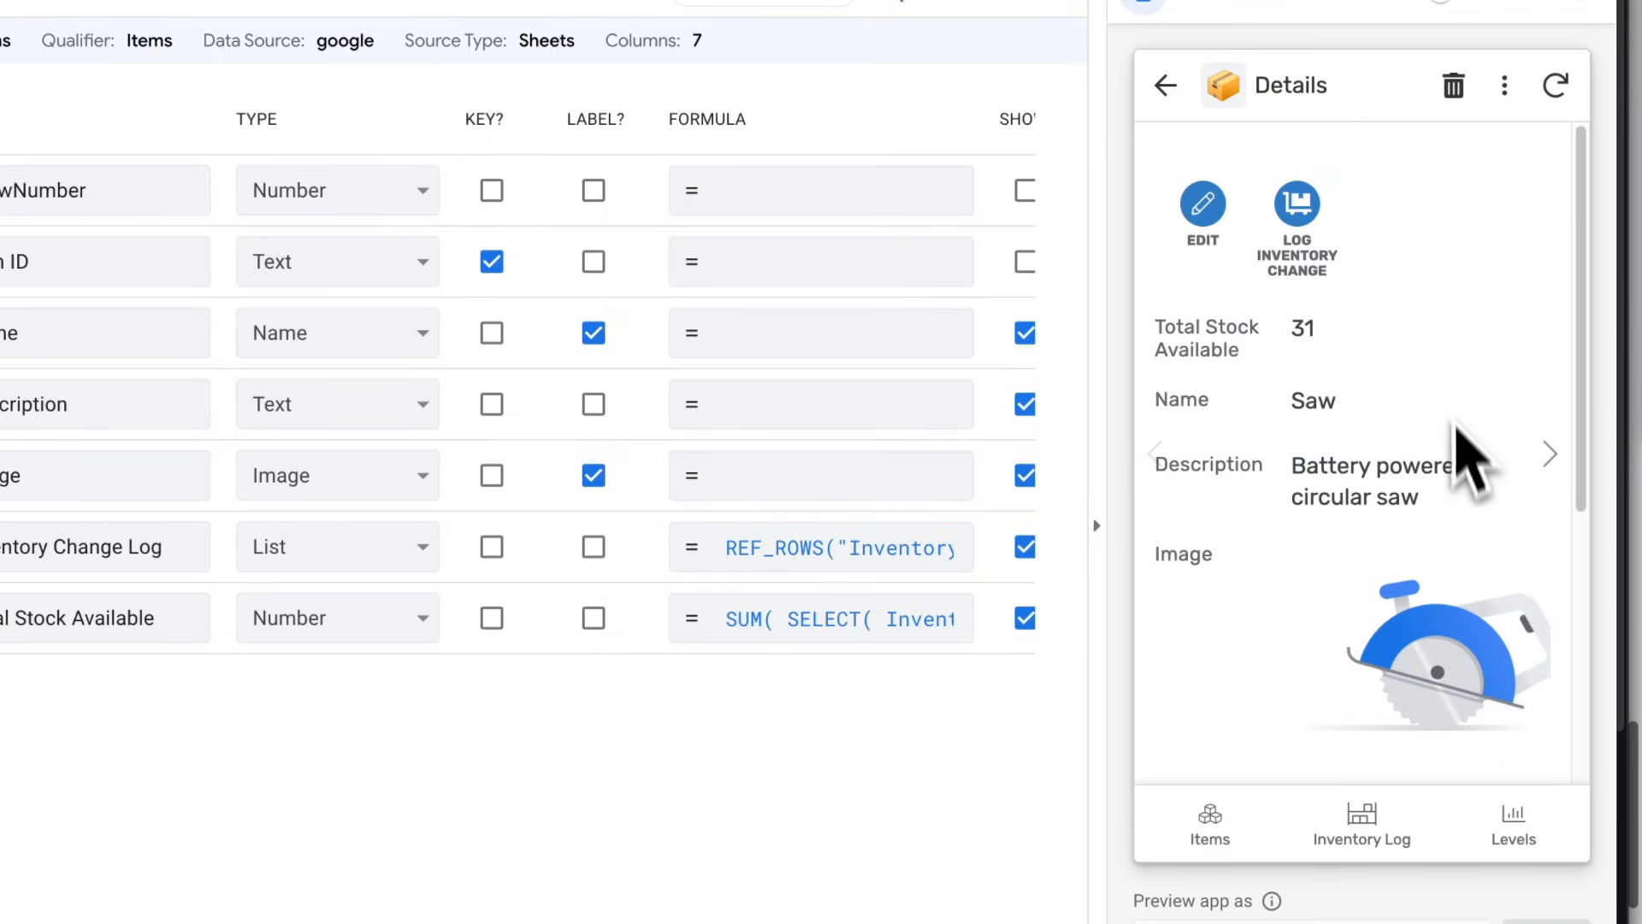
click(1390, 839)
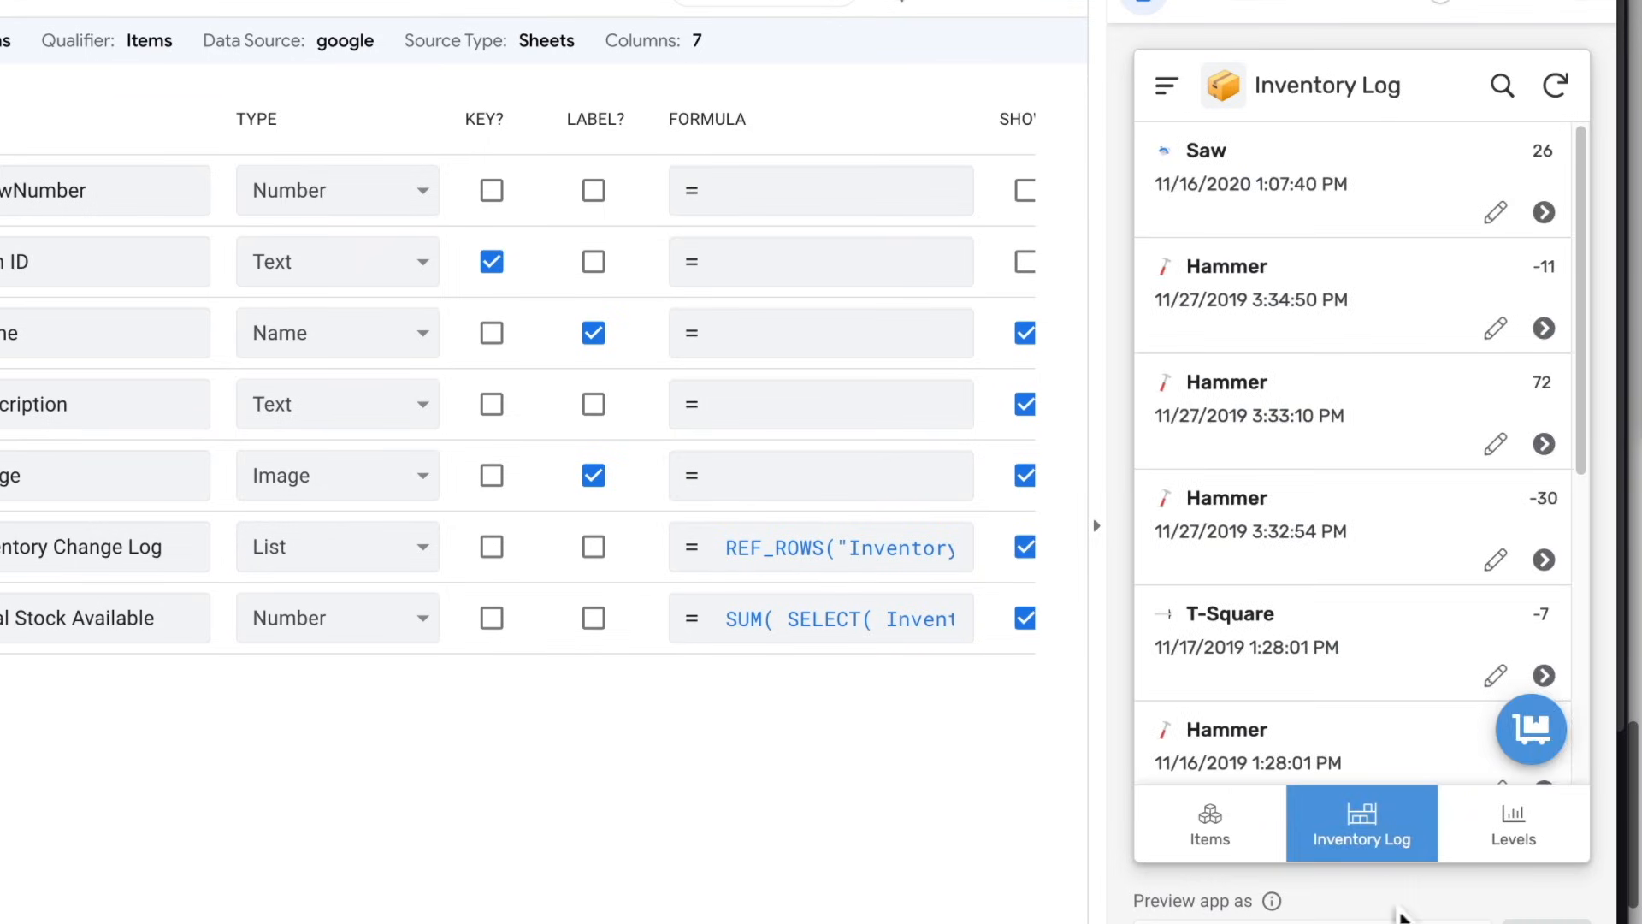
click(1531, 728)
click(1245, 250)
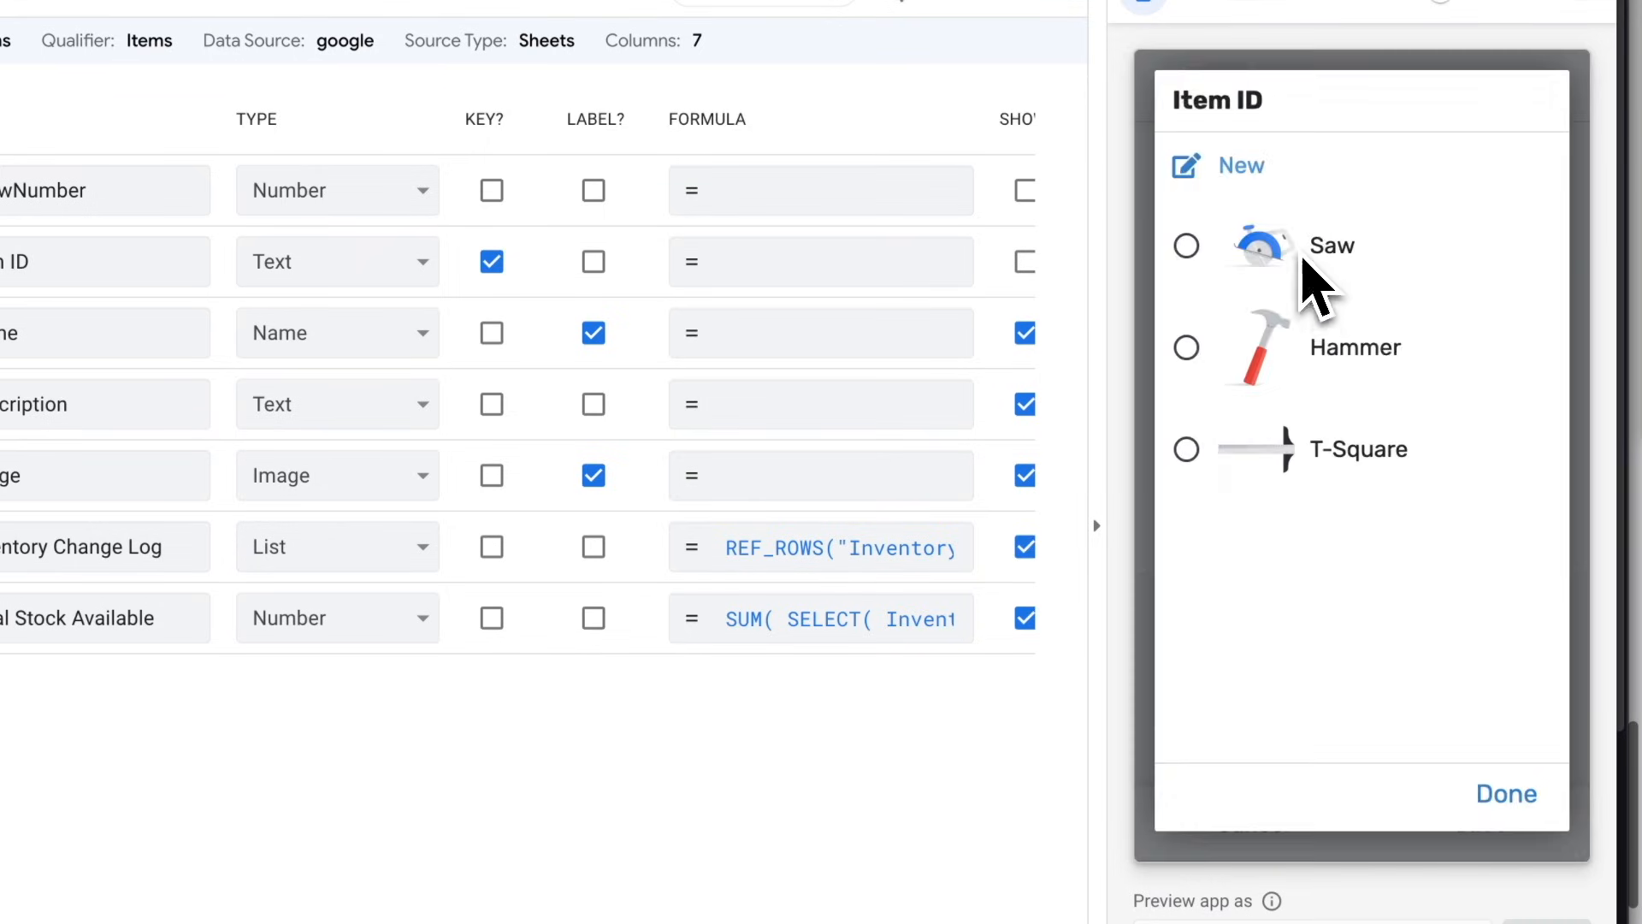
click(1301, 256)
drag(1185, 554, 1369, 578)
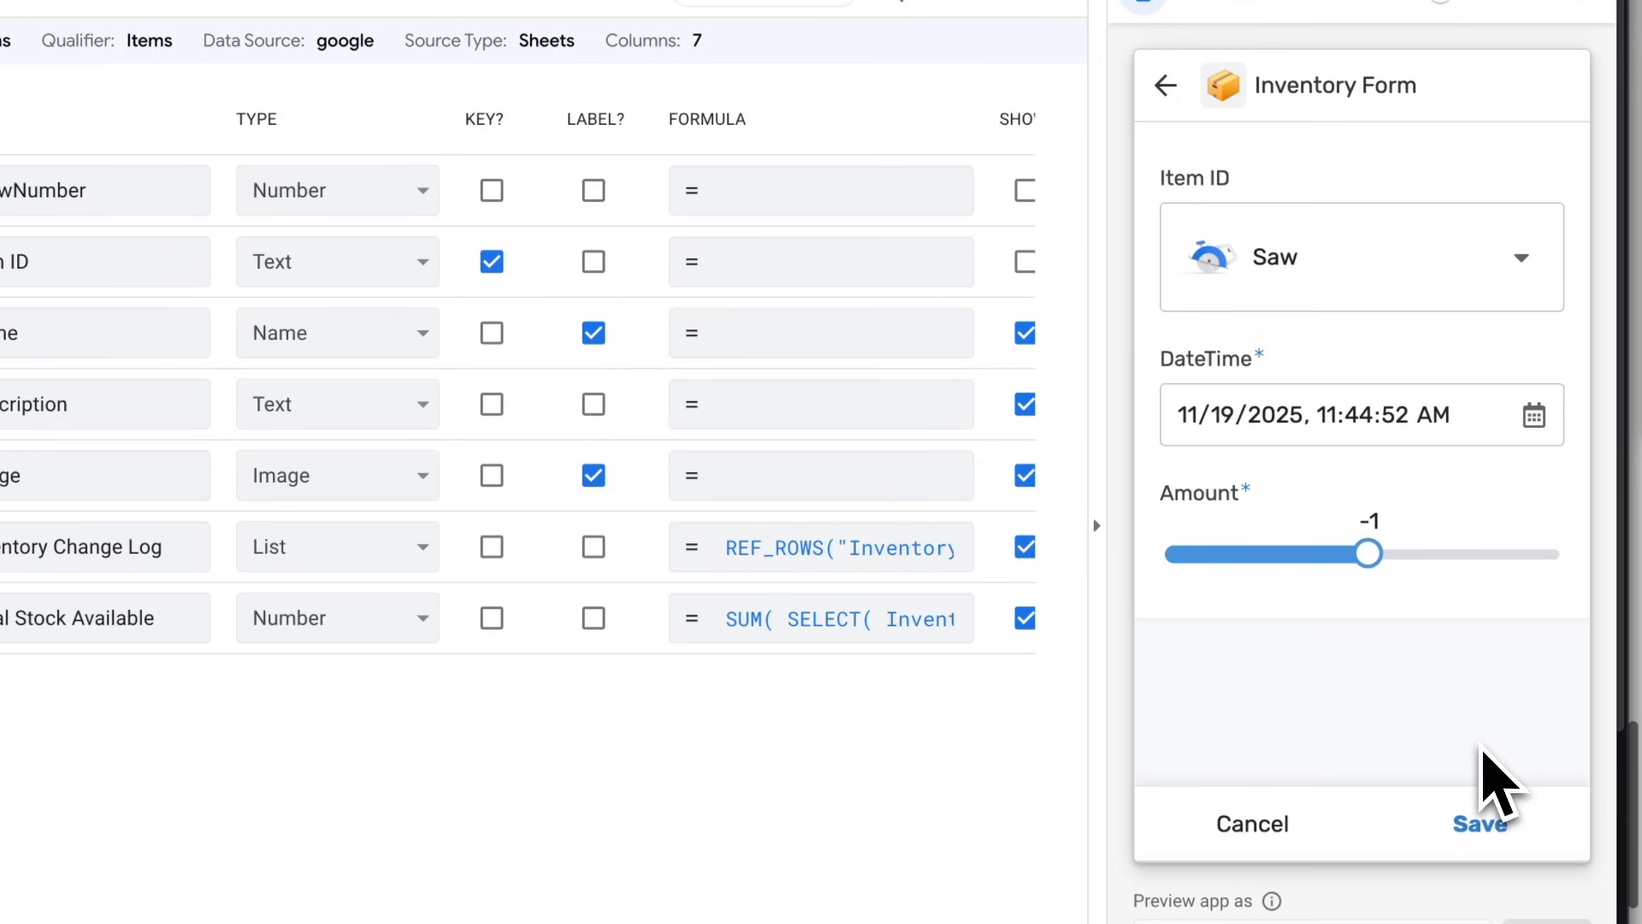
click(1487, 832)
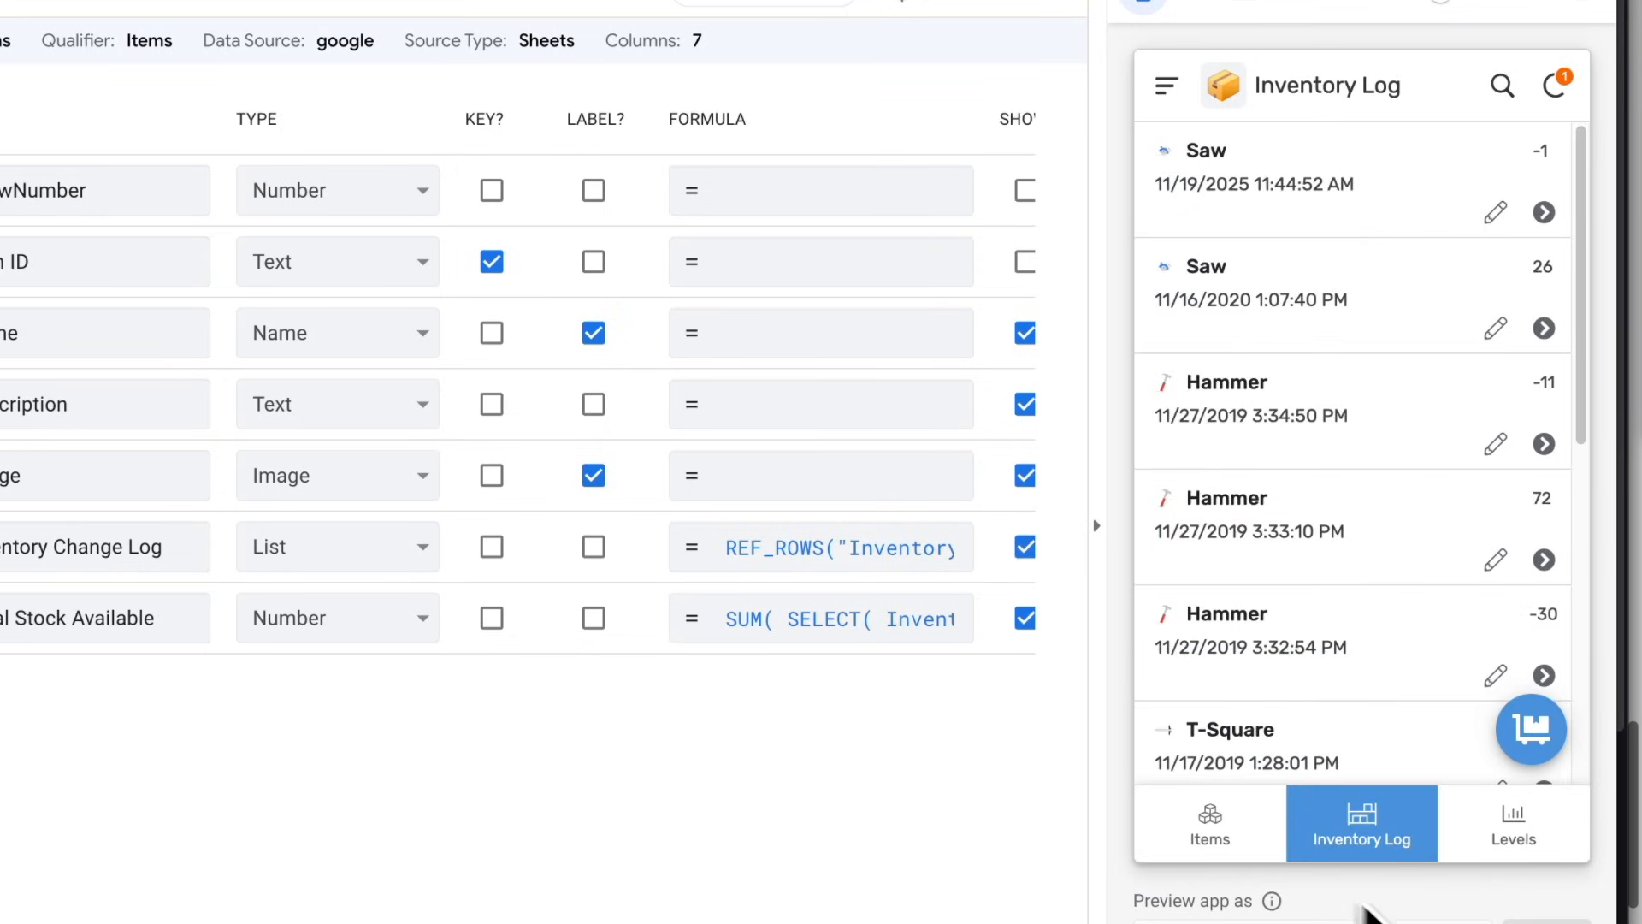
- Check the Saw's total stock in the preview, and look for a new alert in Slack's inventory-alerts channel
click(1206, 847)
click(1272, 182)
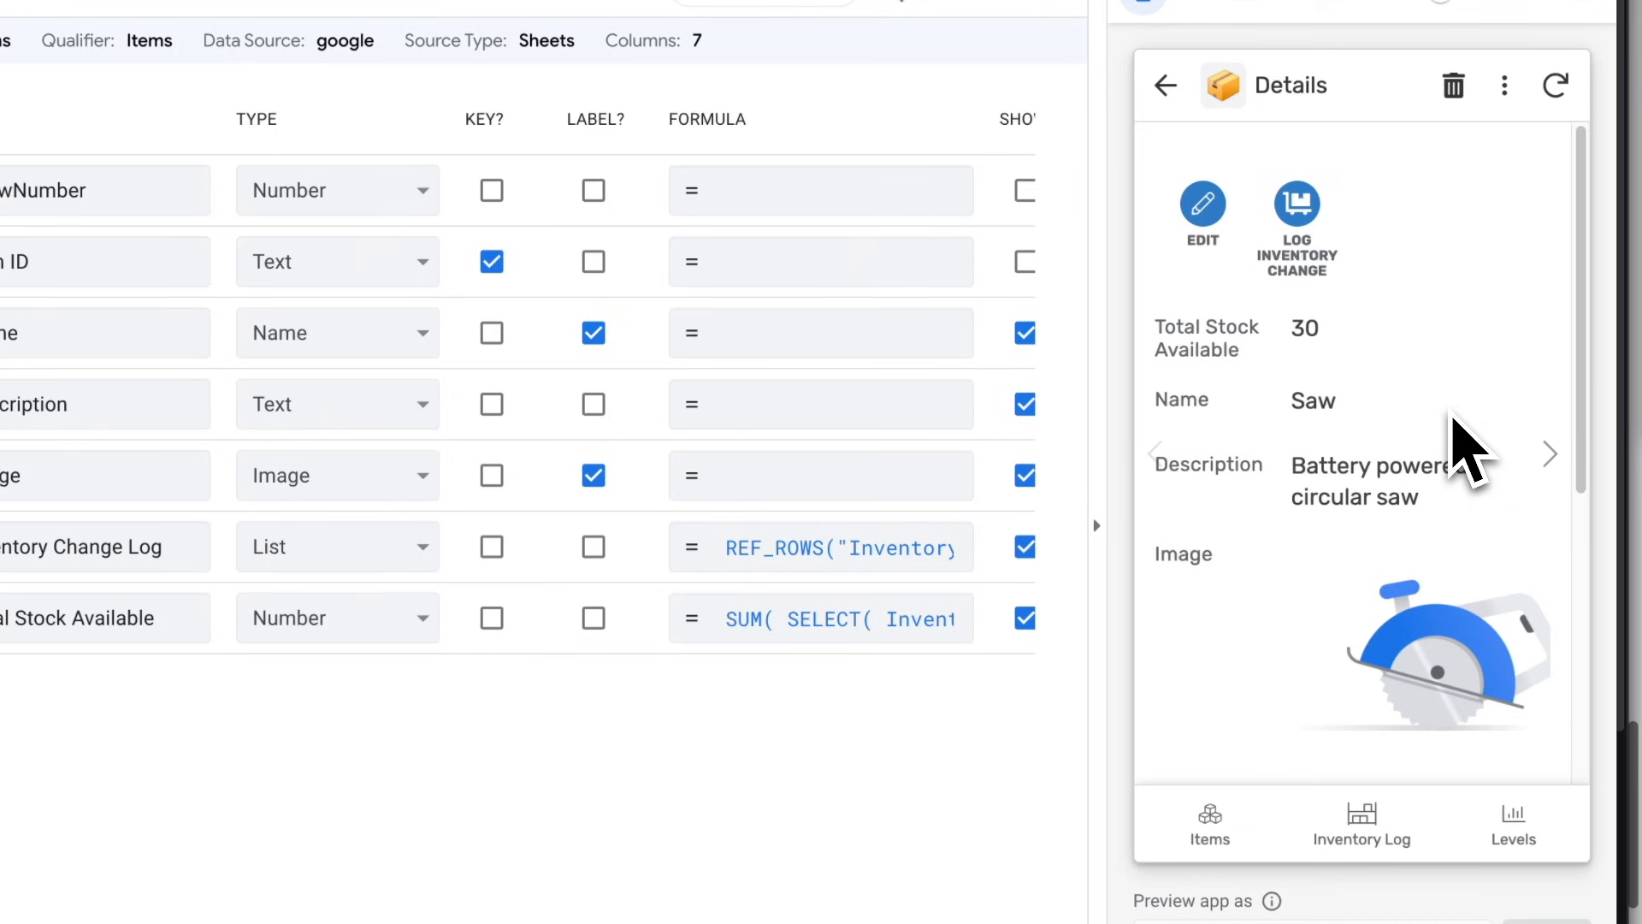
key(super+Tab)
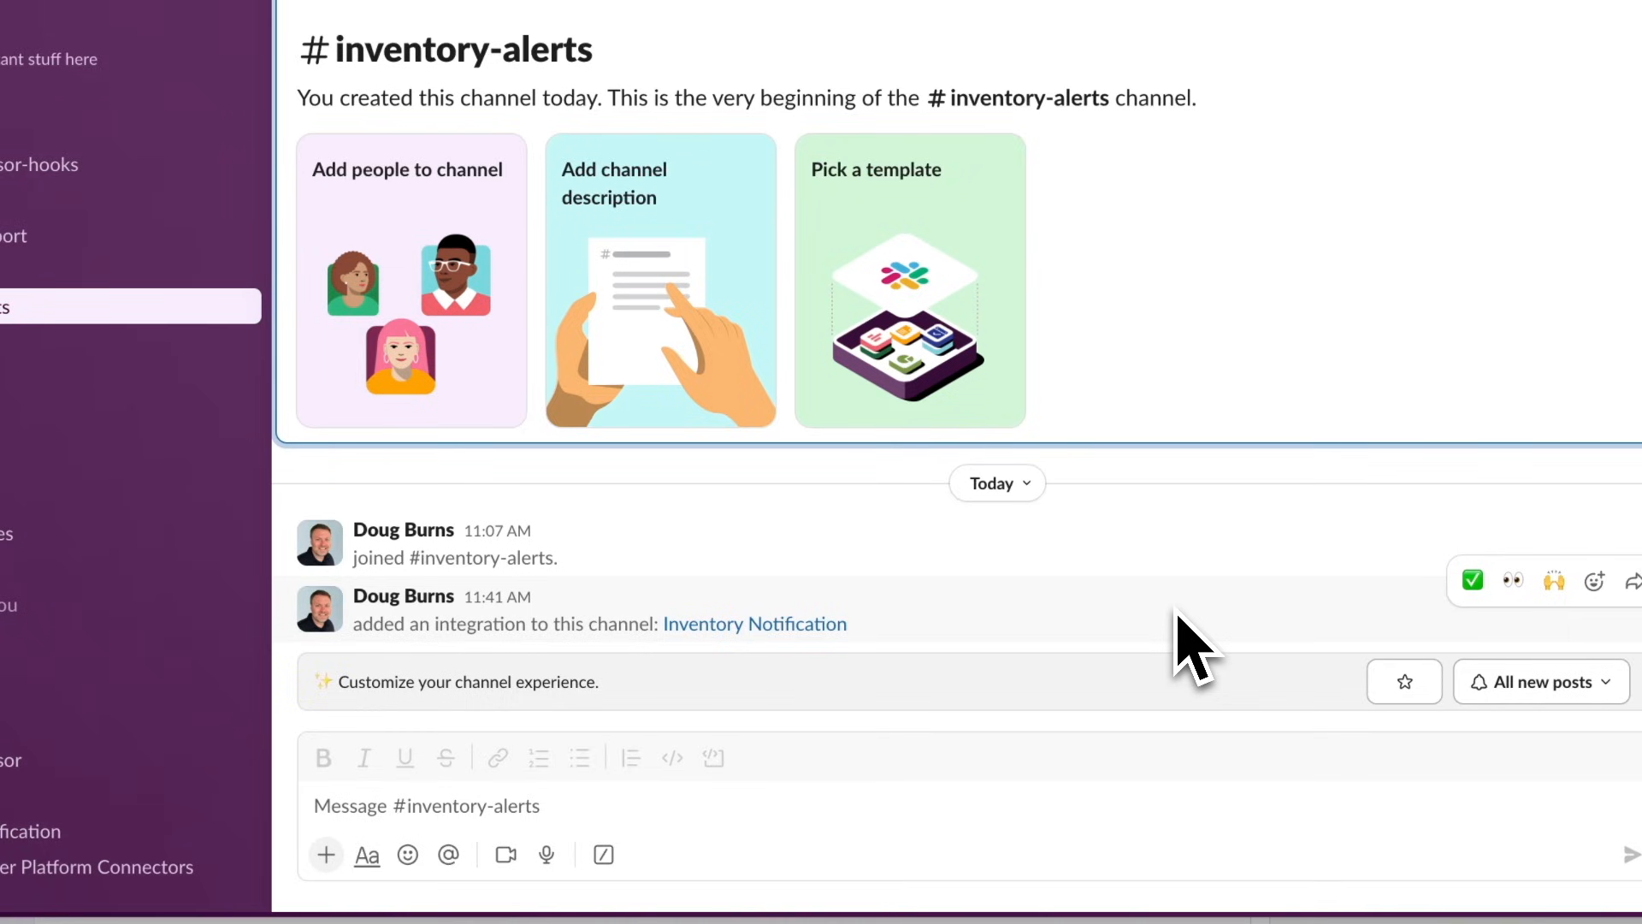
key(super+Tab)
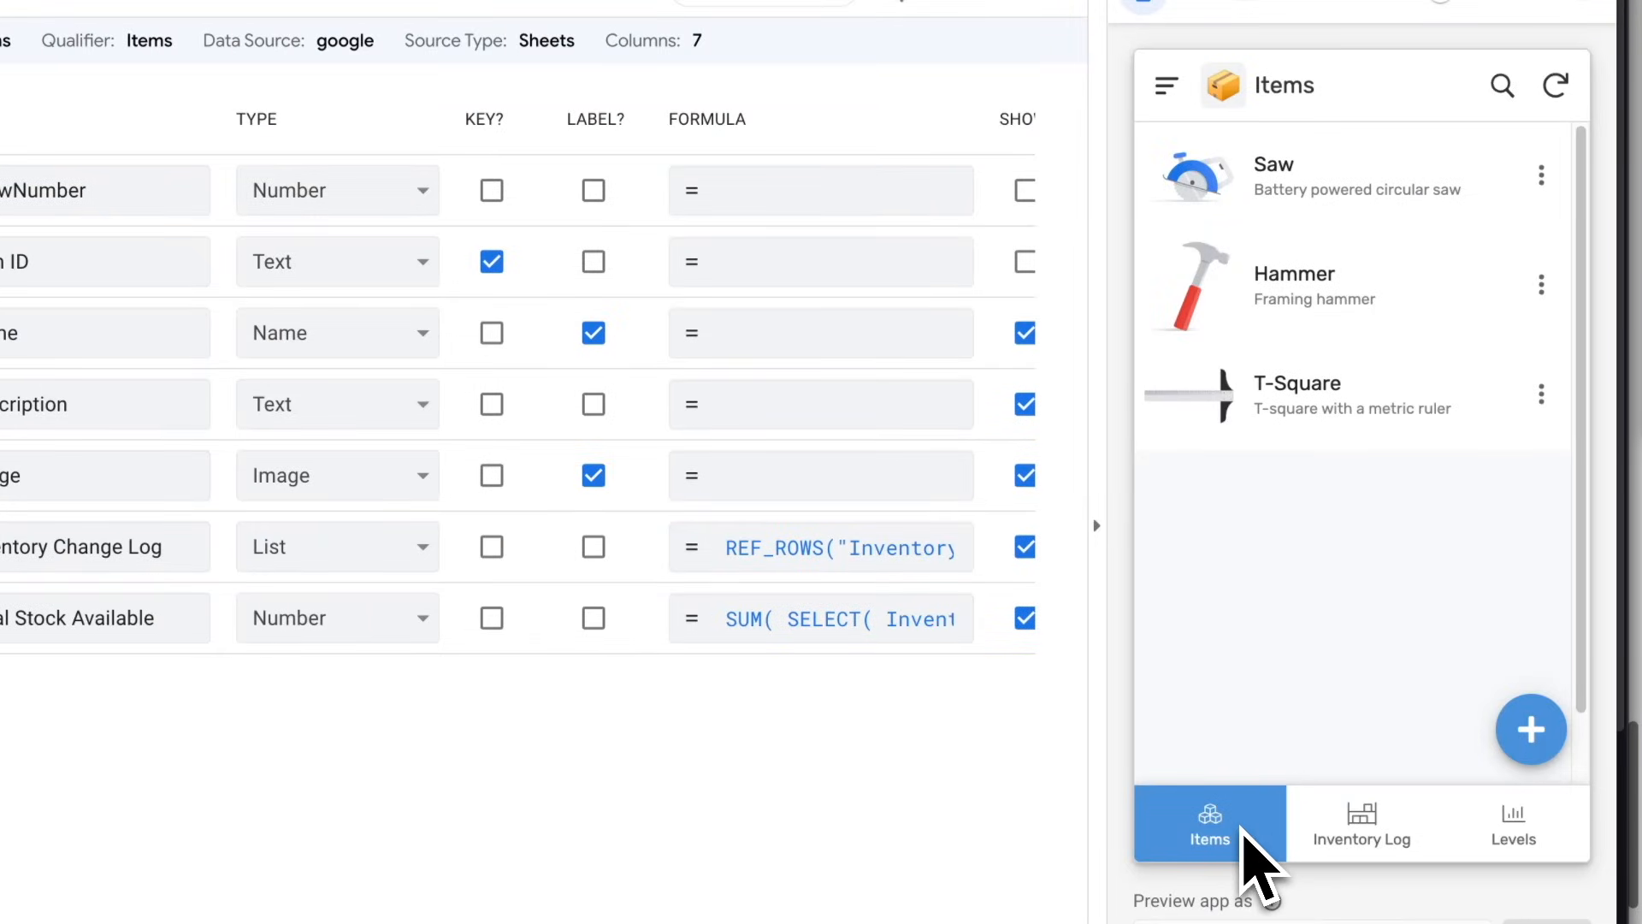
- Log another inventory change for the Saw in the app preview, with an amount of -26
click(1287, 205)
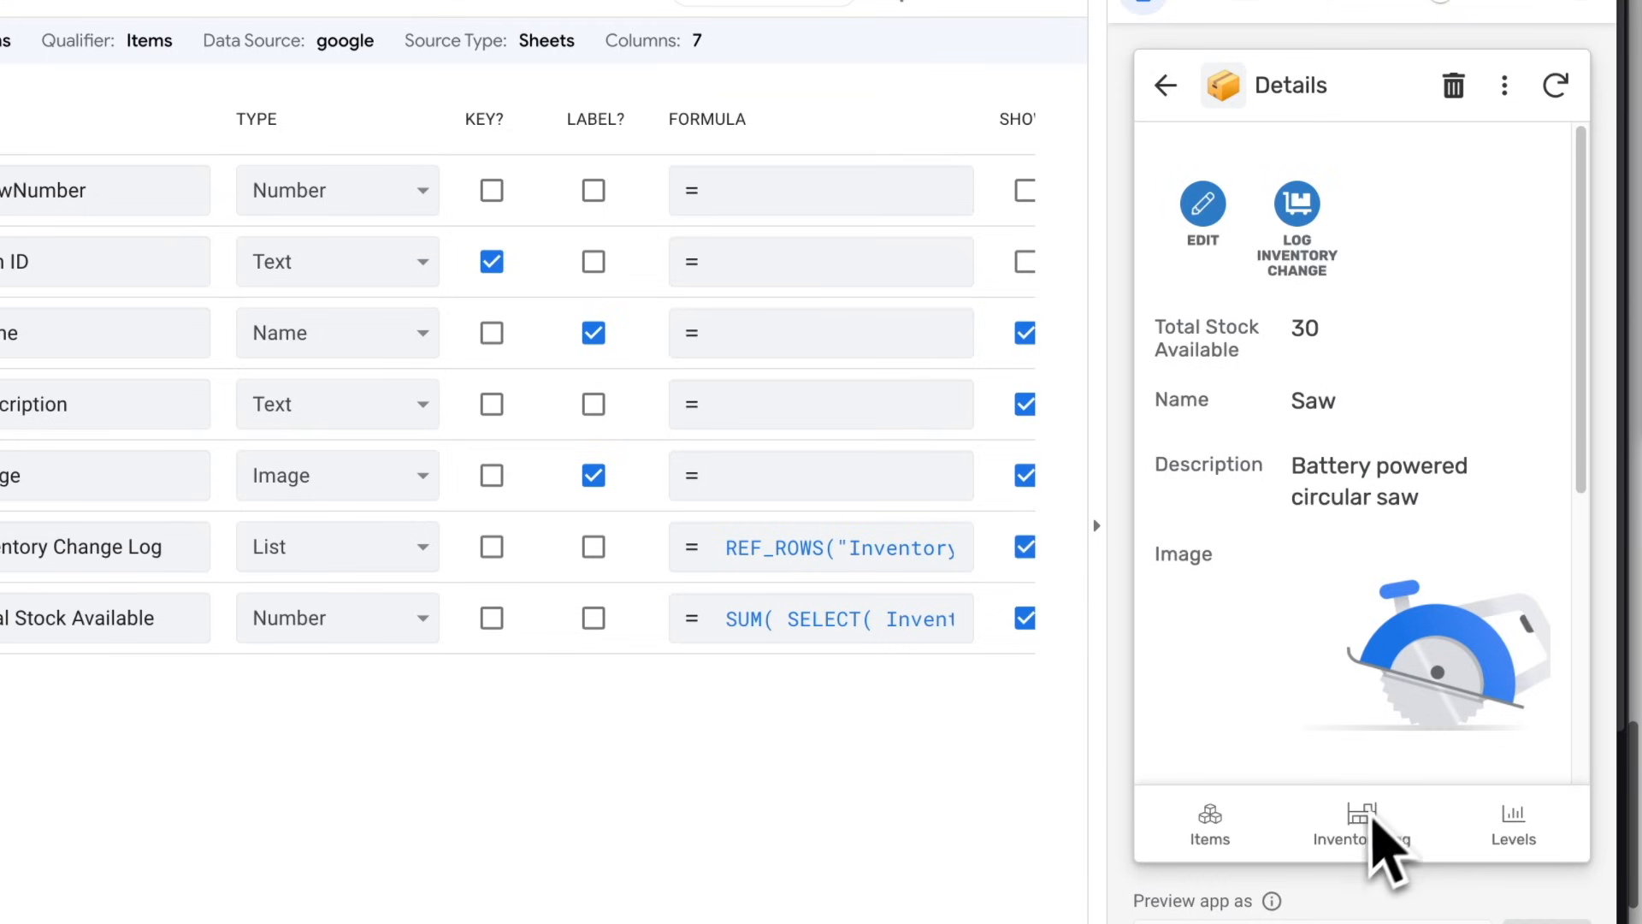
click(1372, 843)
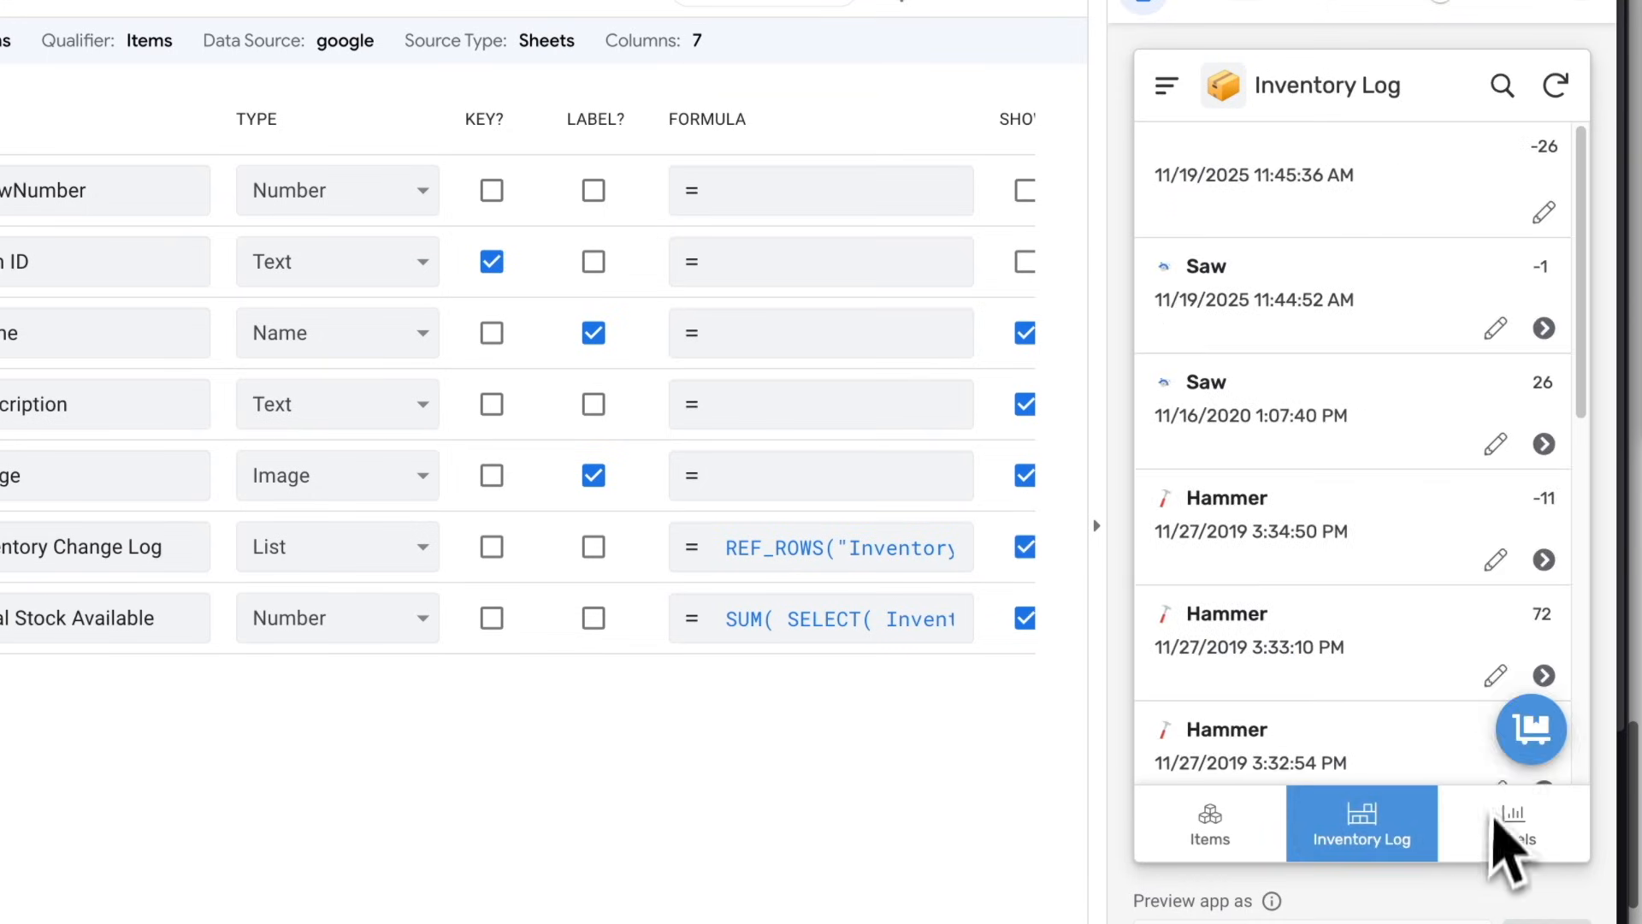
click(1544, 736)
click(1342, 252)
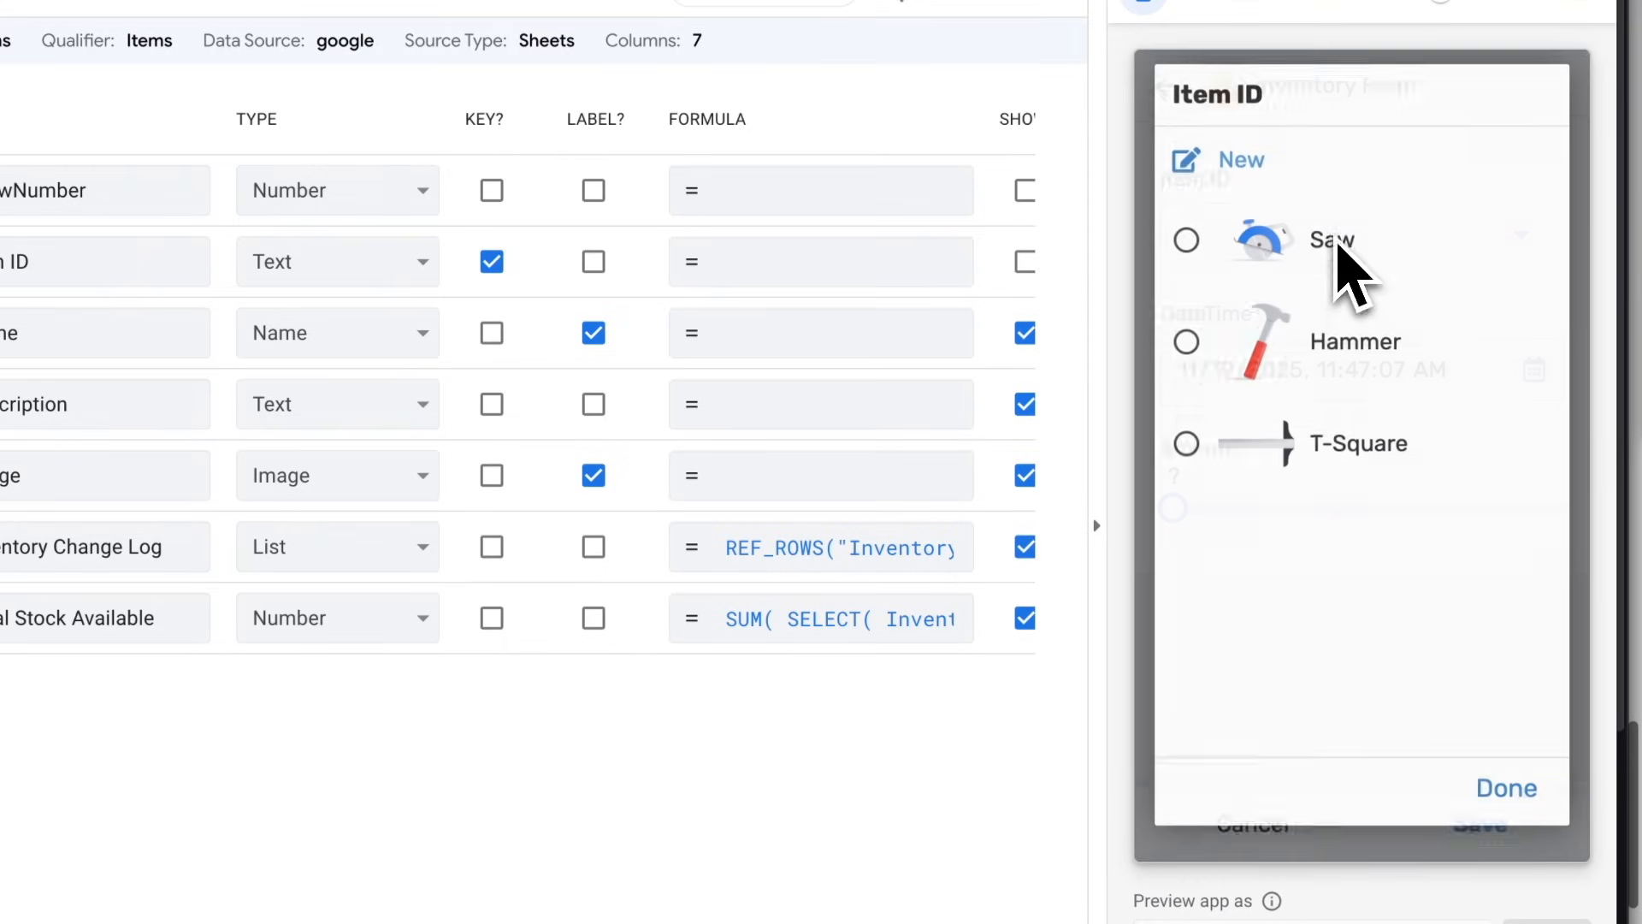
click(1326, 261)
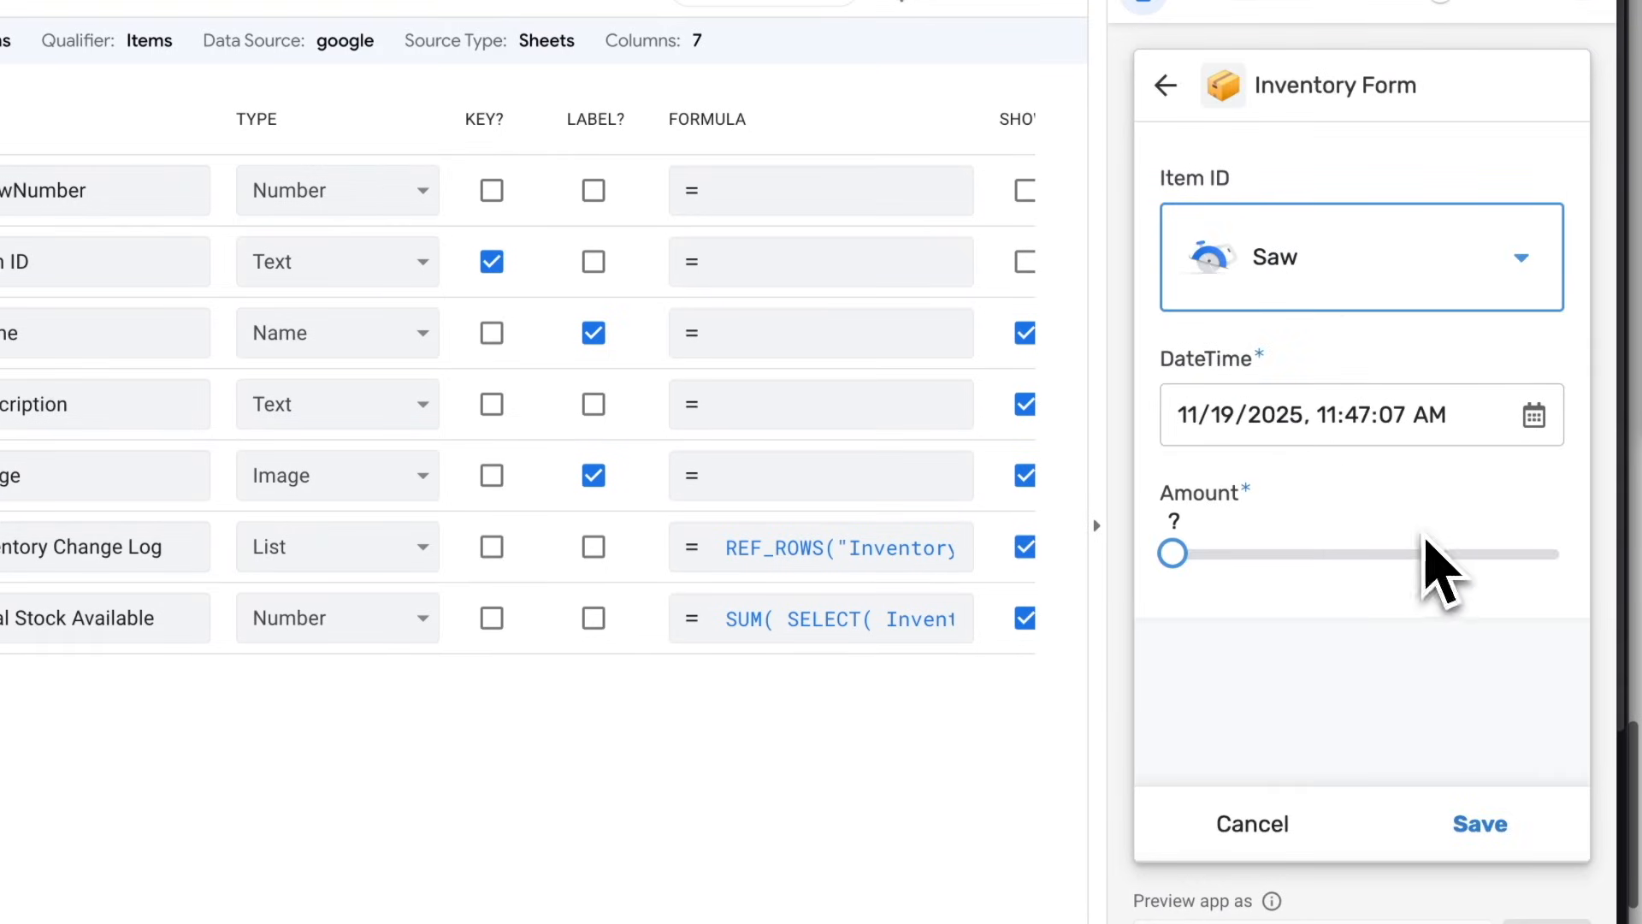
drag(1174, 556, 1318, 562)
click(1459, 826)
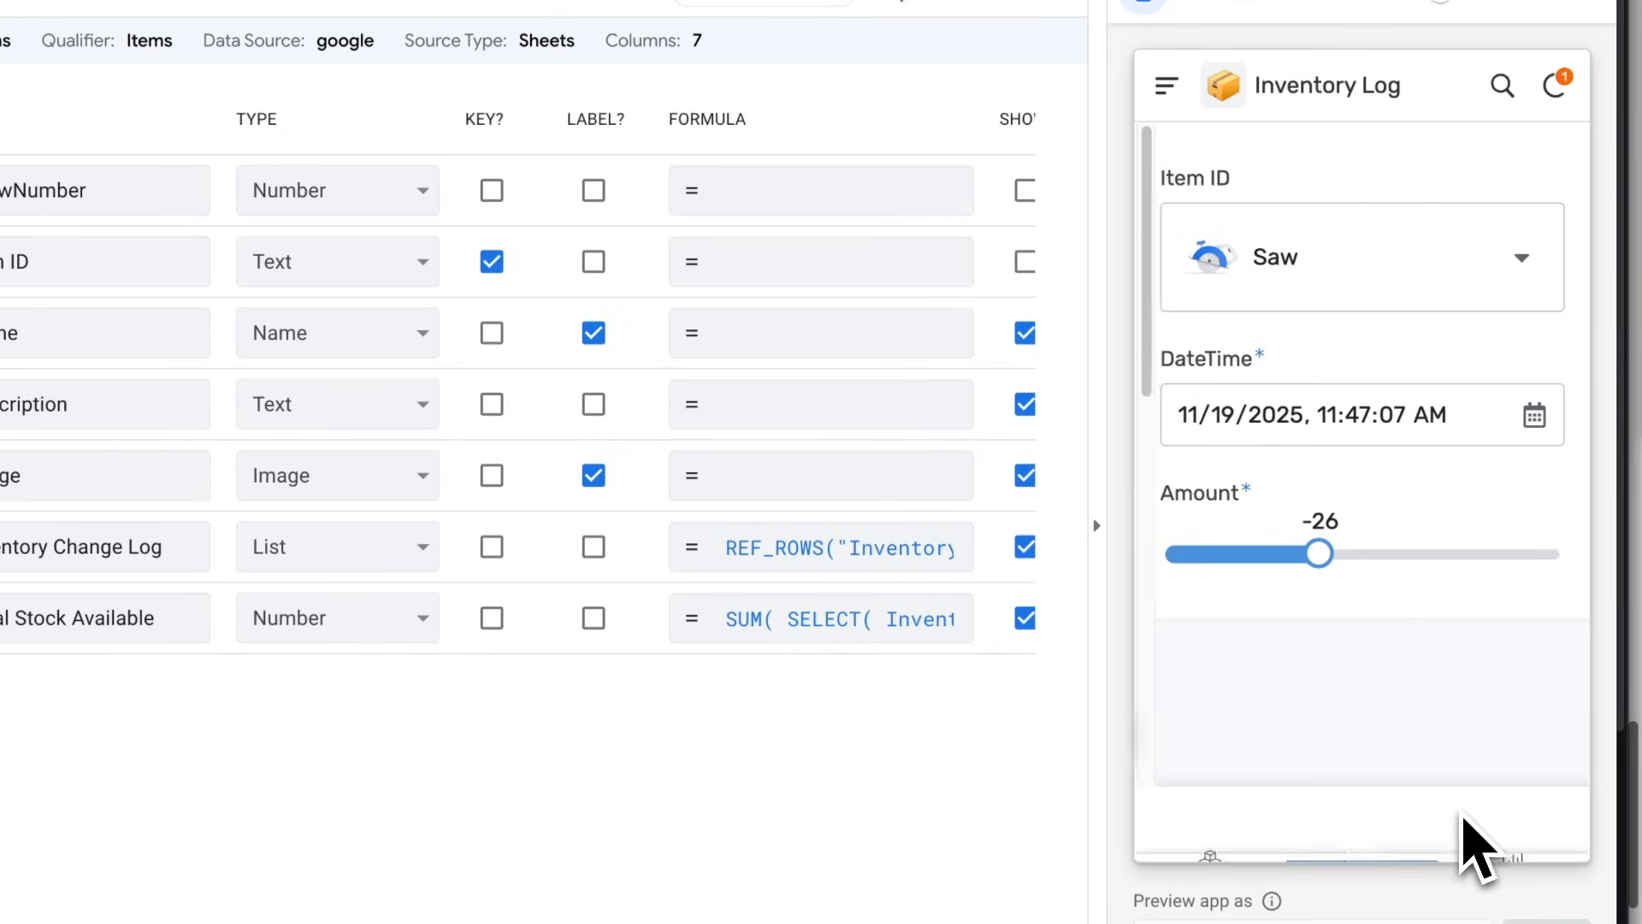
- Review the Saw's total available stock in its details, and switch to Slack to check for the alert
click(1254, 842)
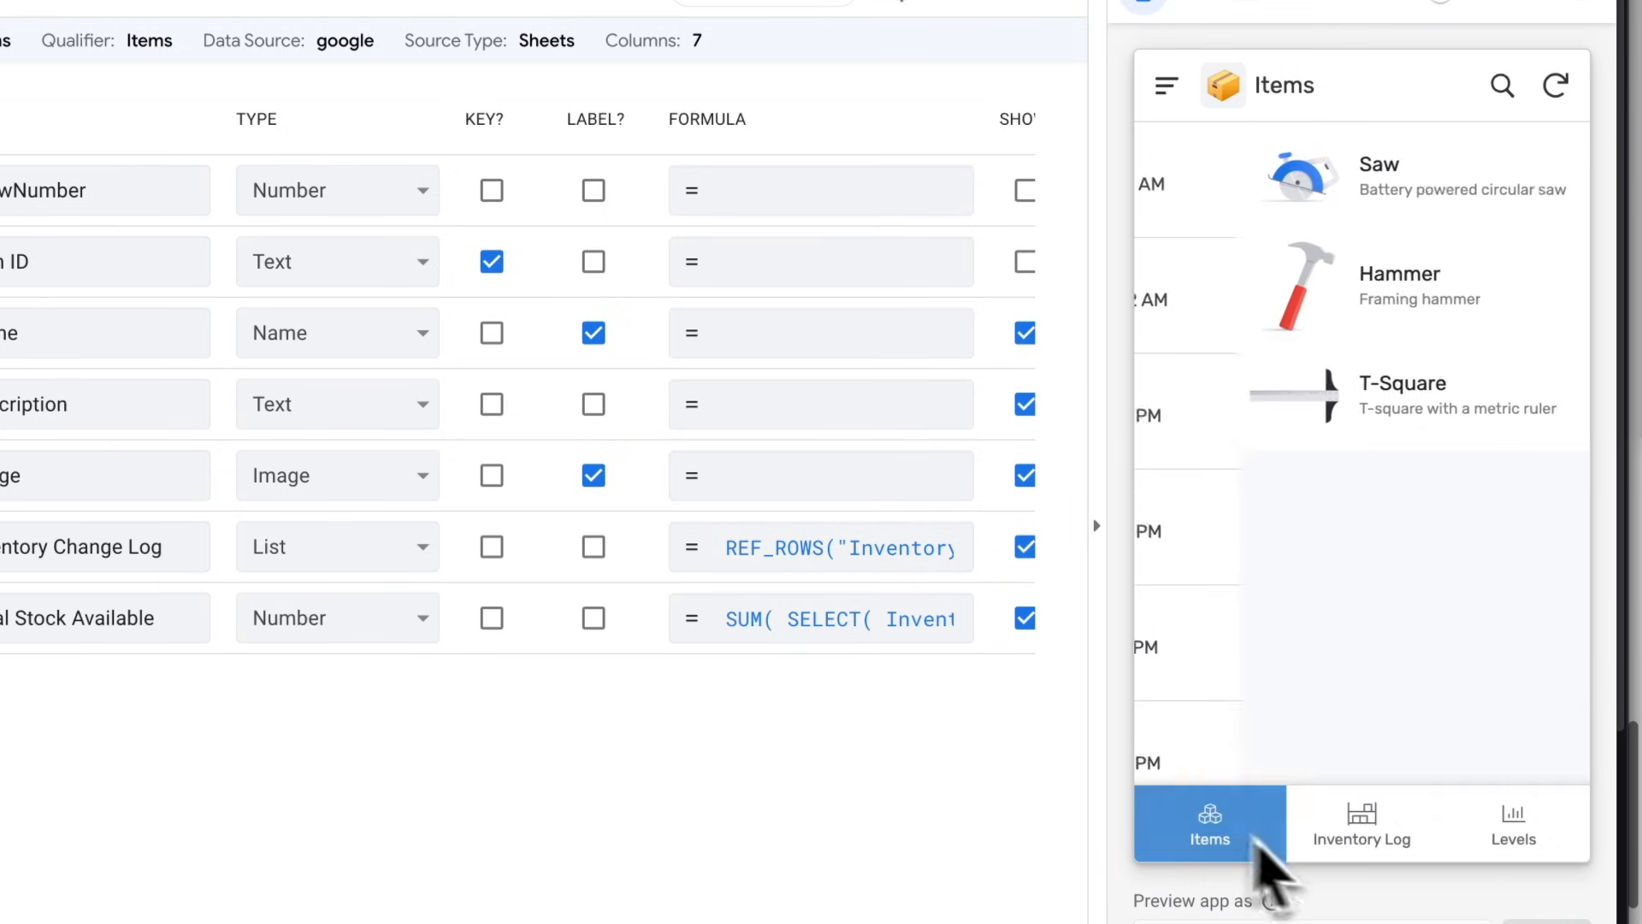
click(1371, 171)
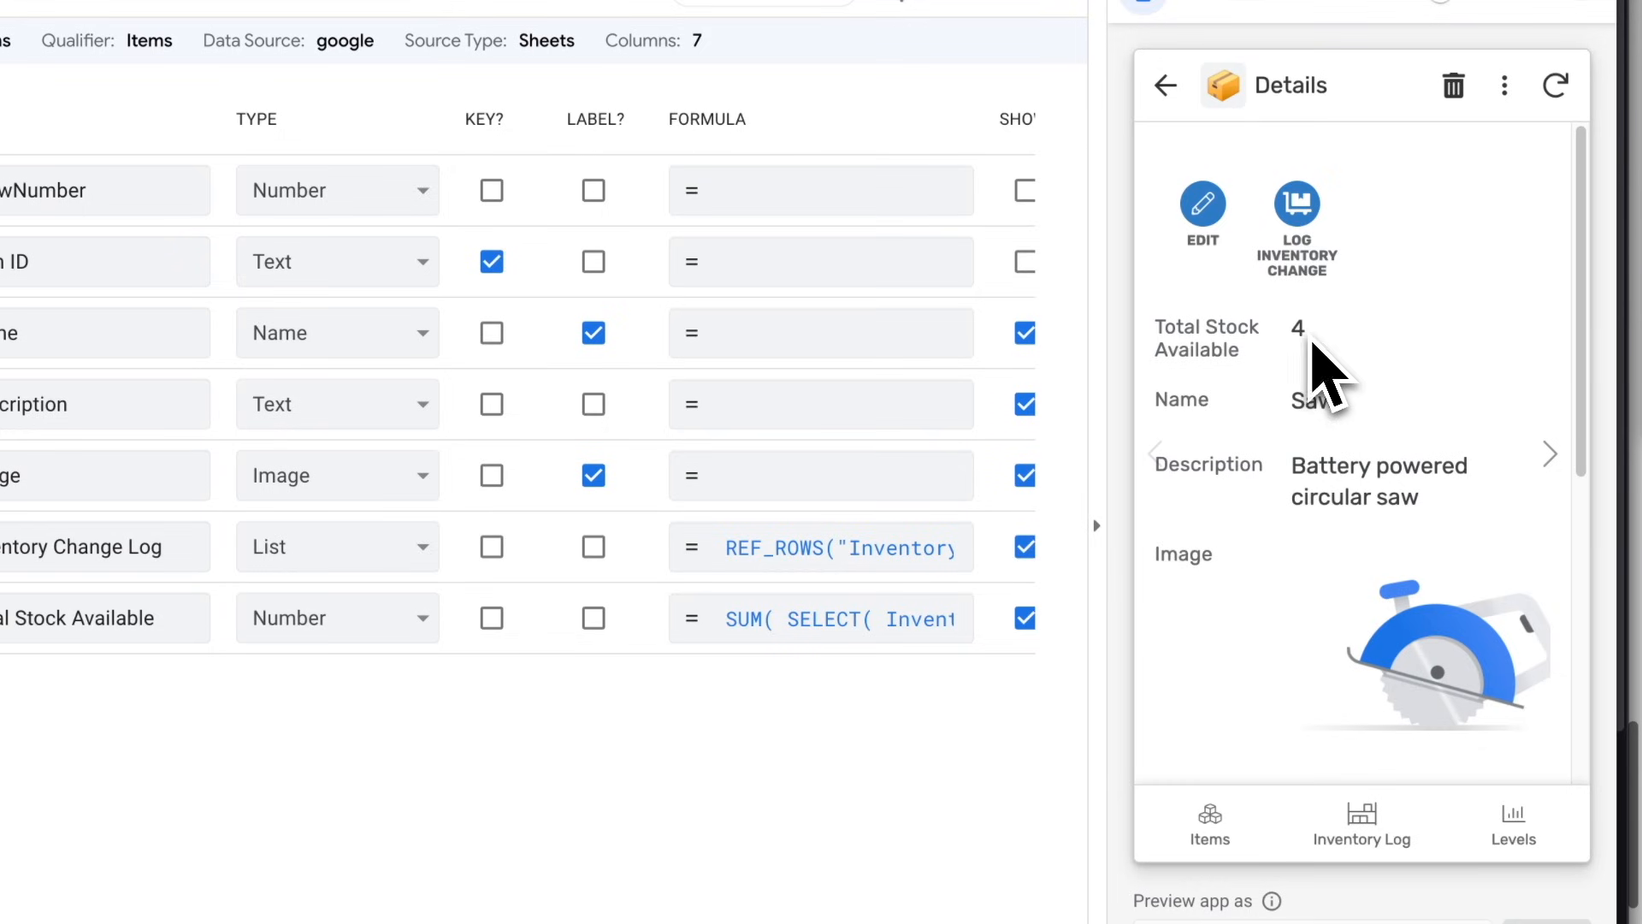
key(super+Tab)
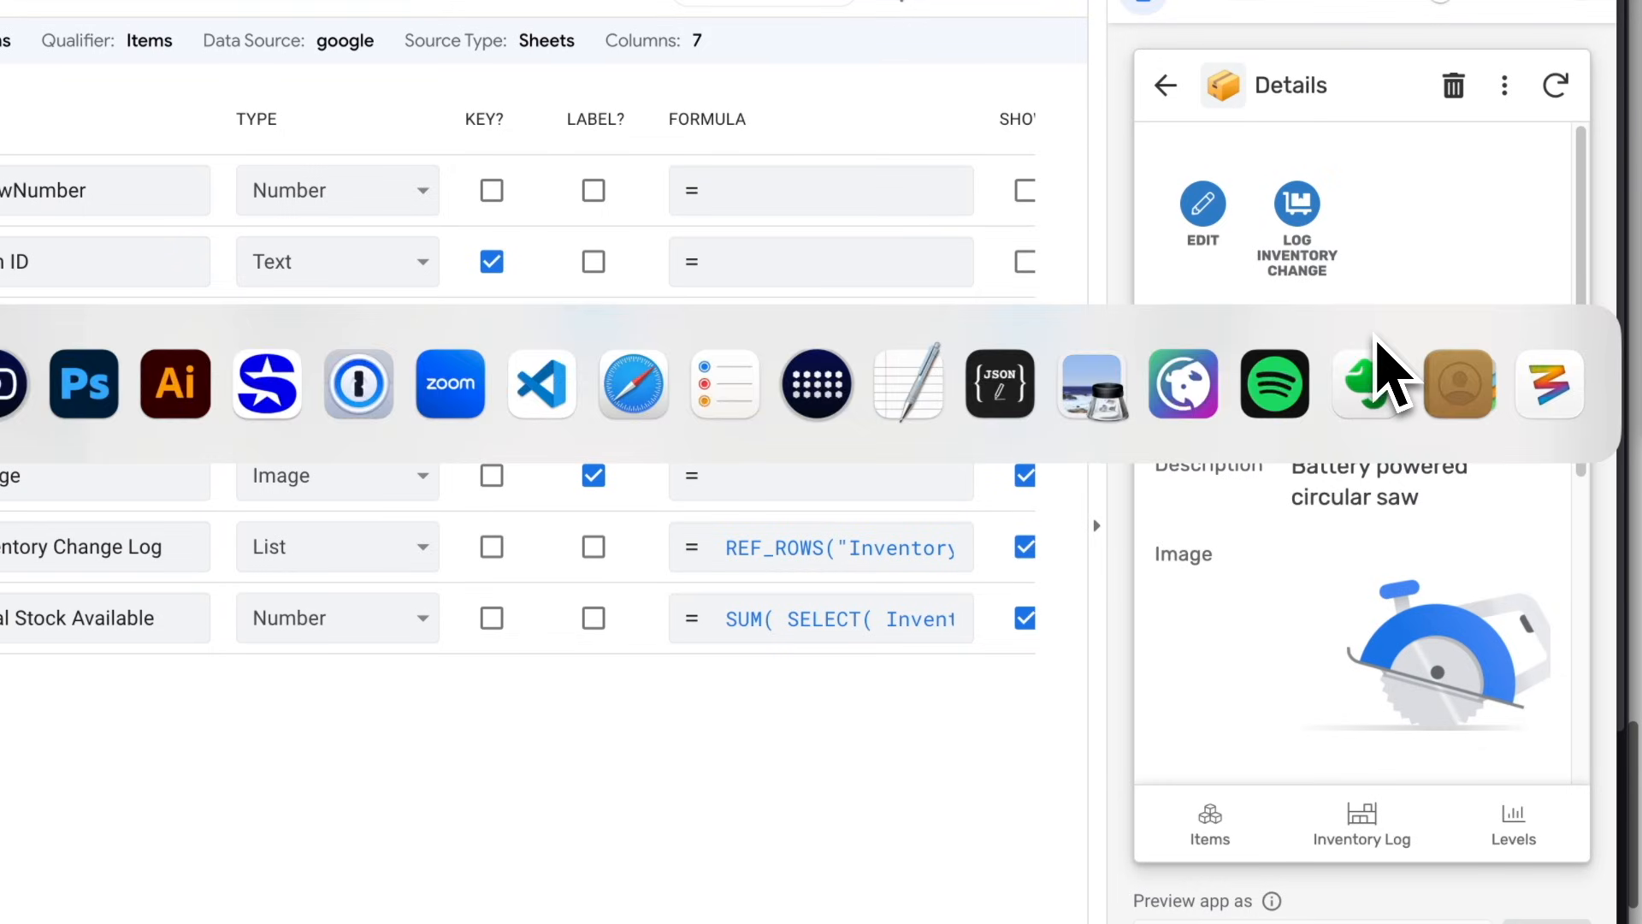